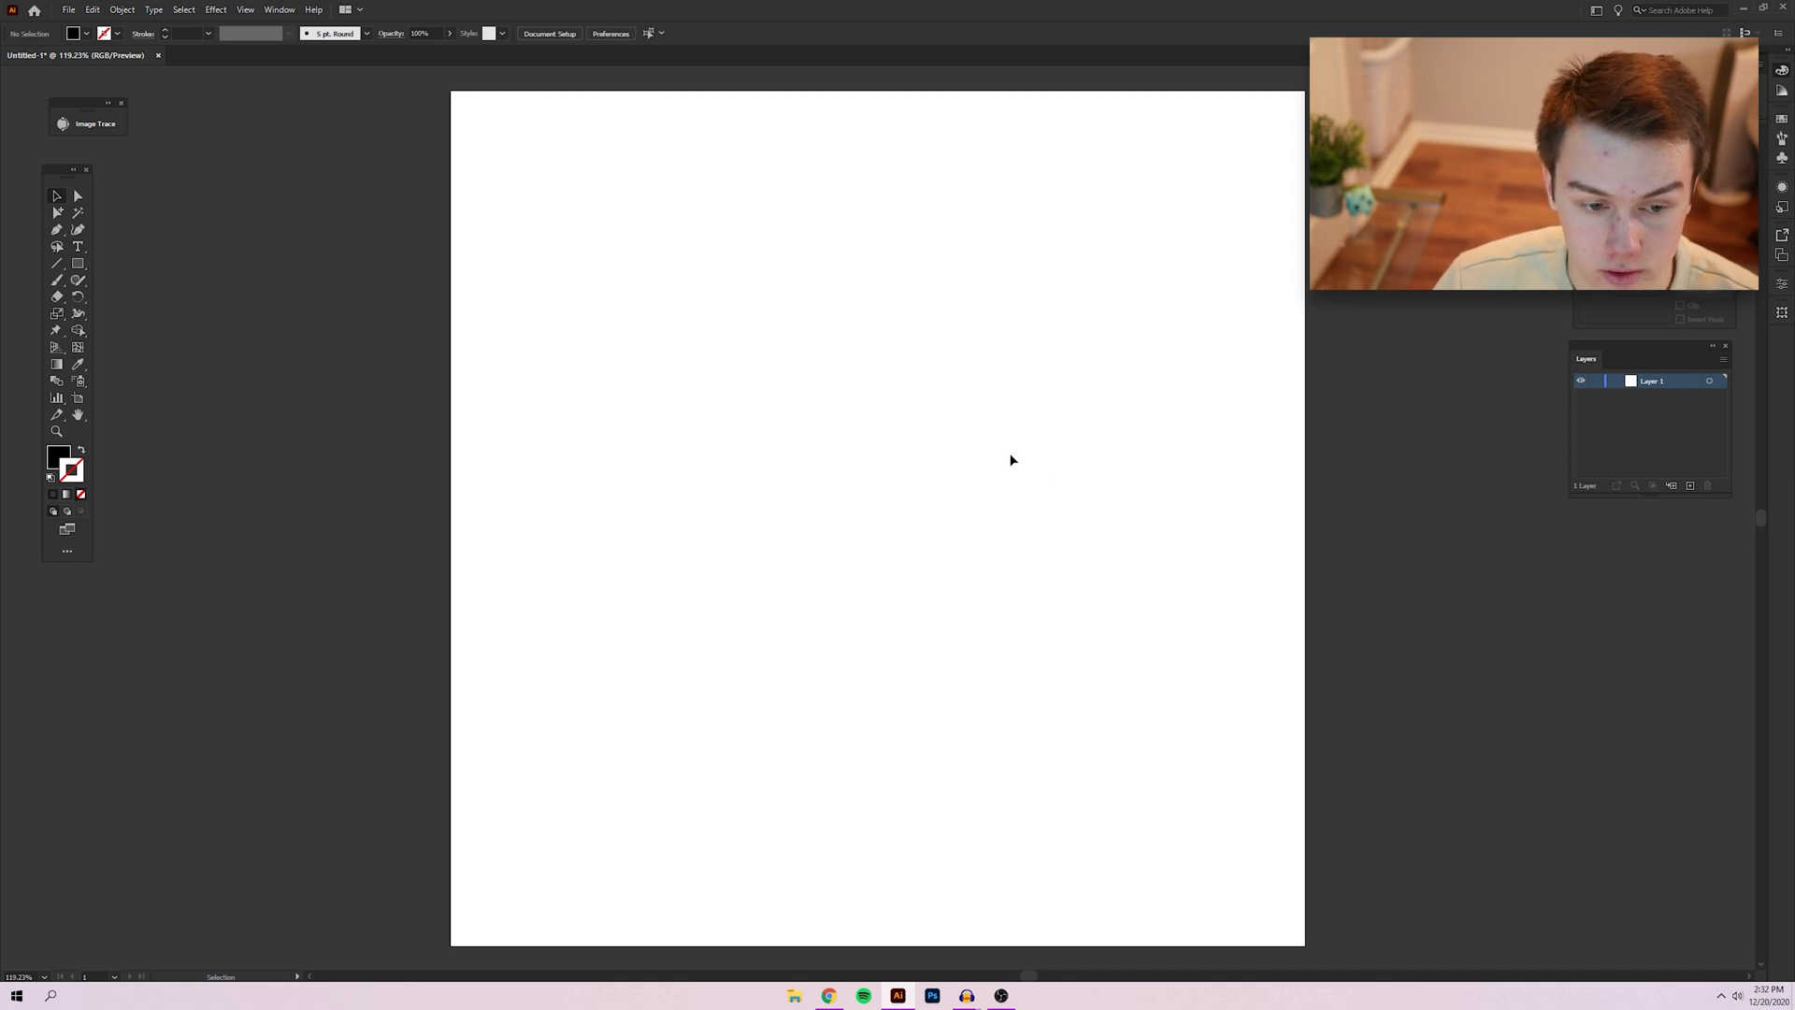
Step: Type 'distort' on the artboard, enlarge it, and centre it horizontally and vertically
click(81, 249)
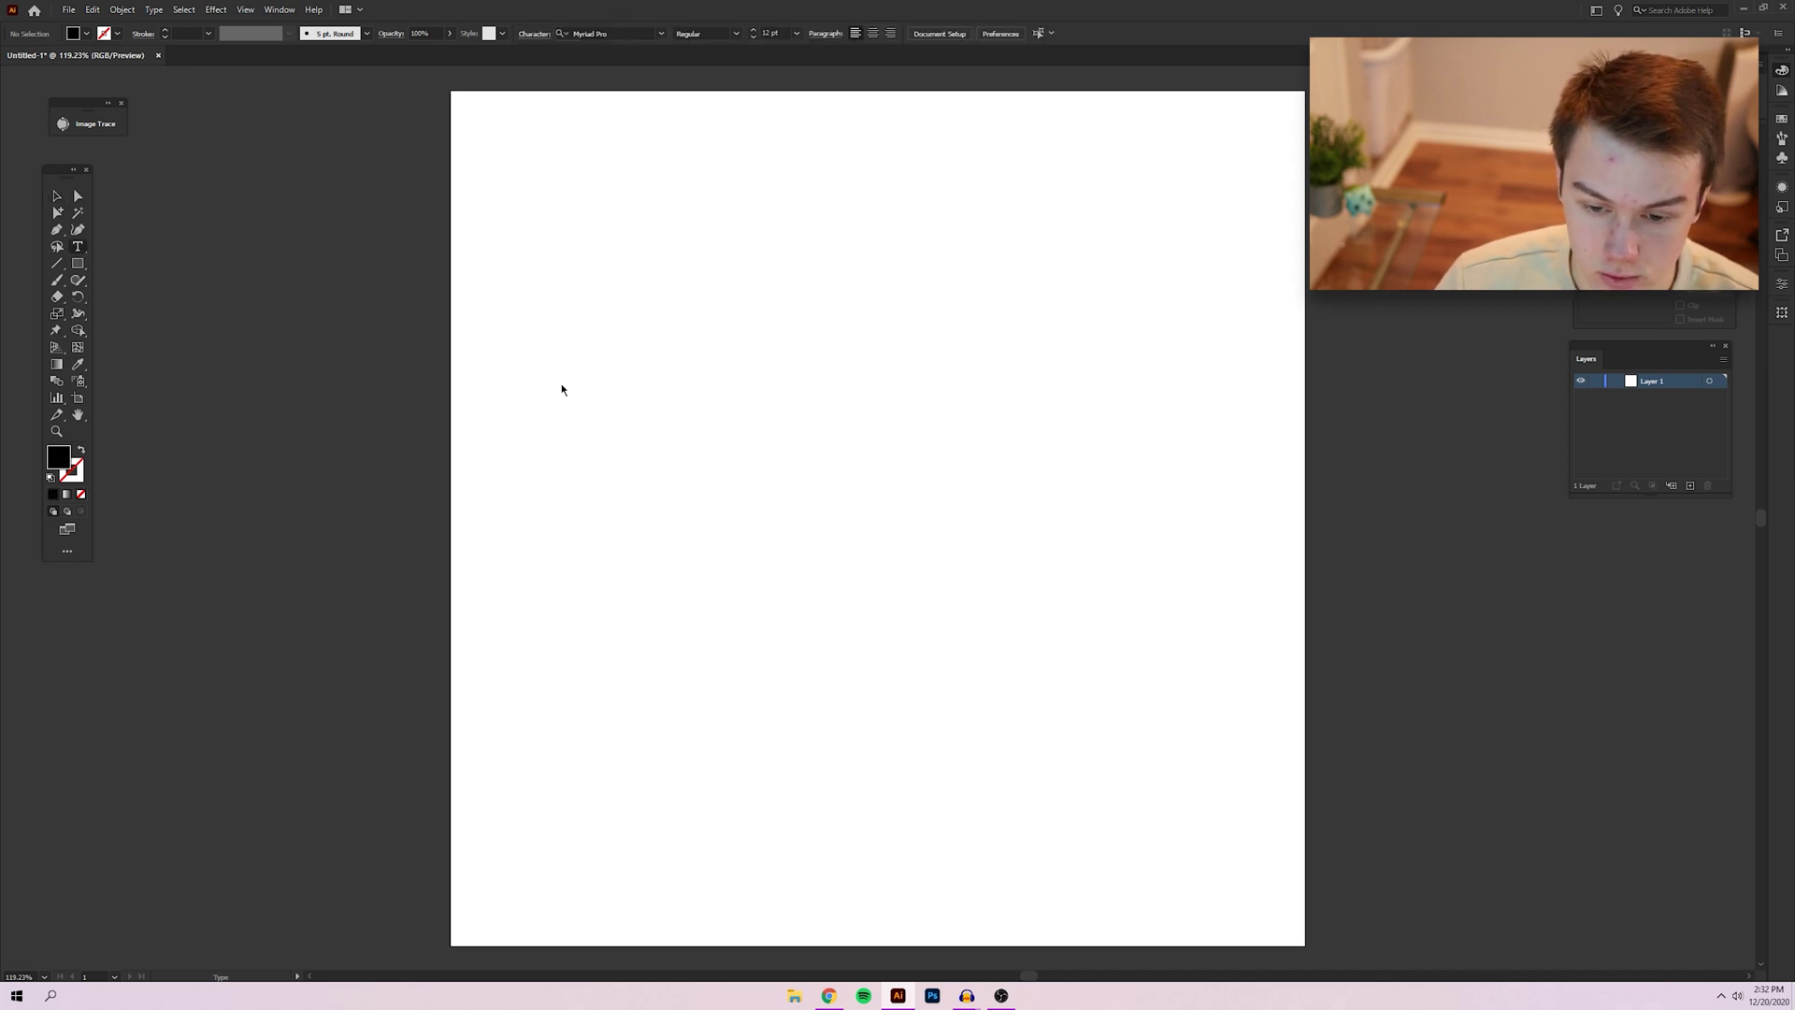
click(659, 481)
text(di)
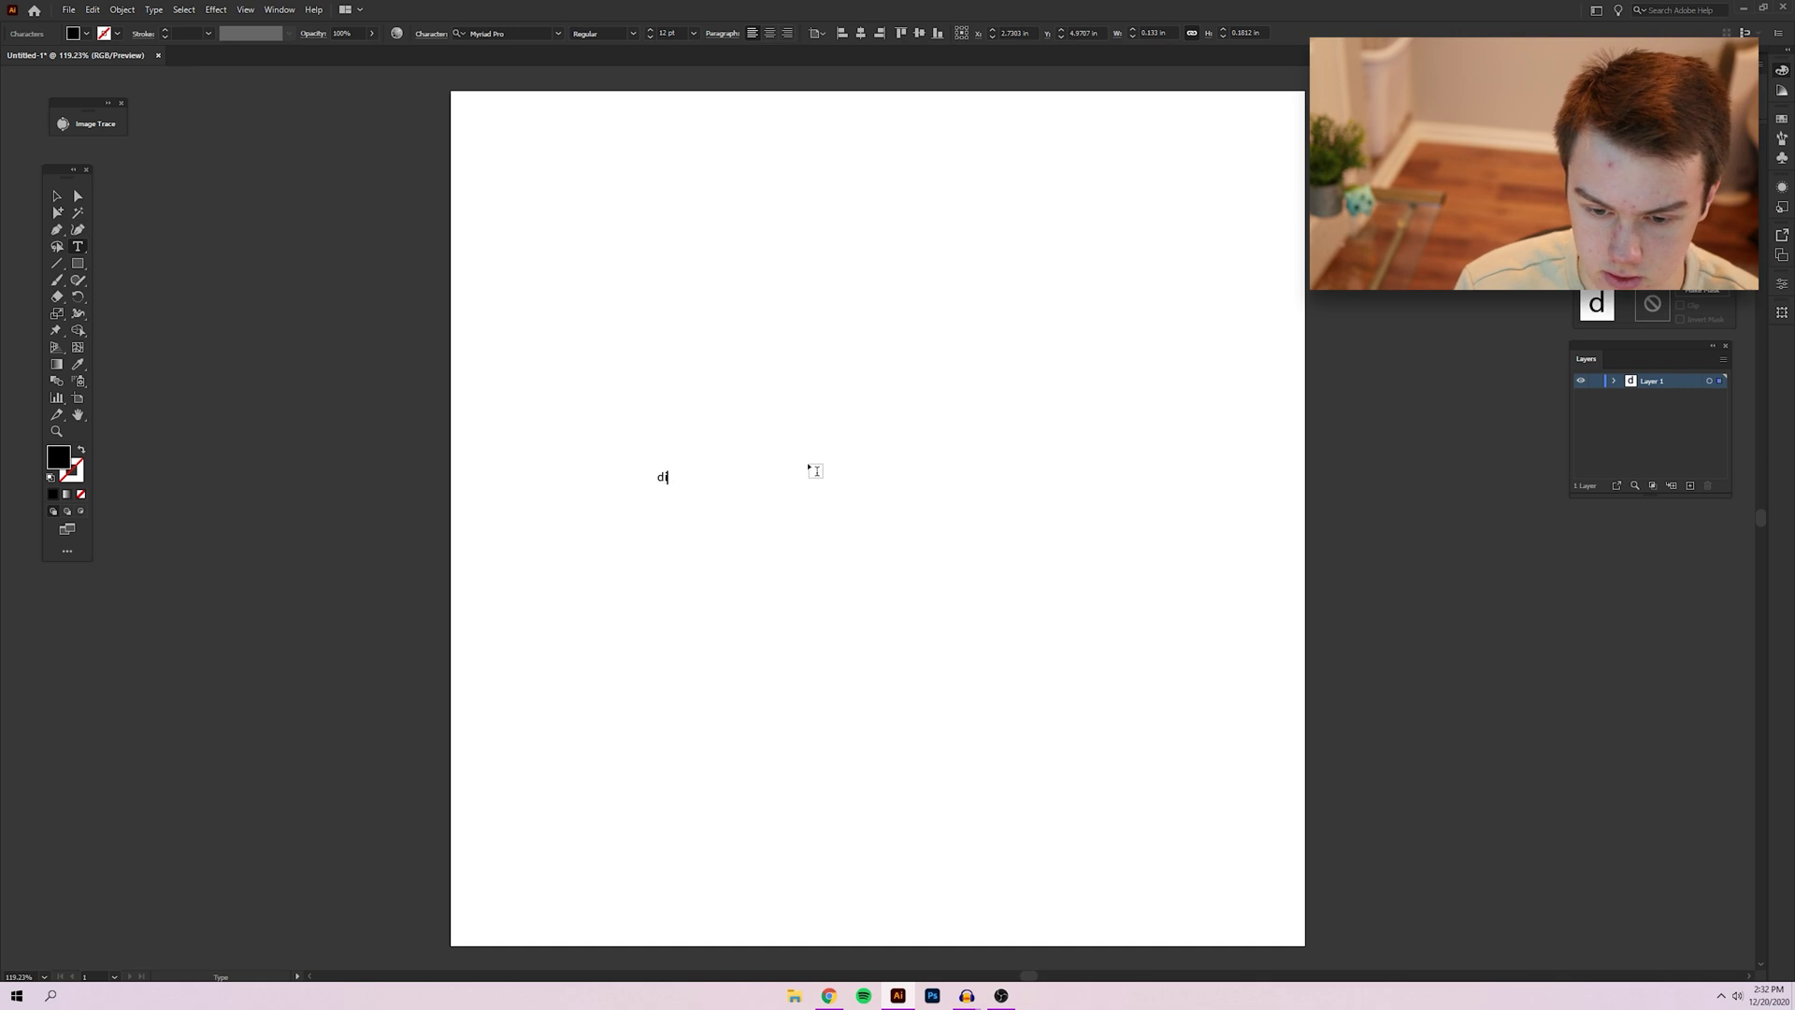
text(stort)
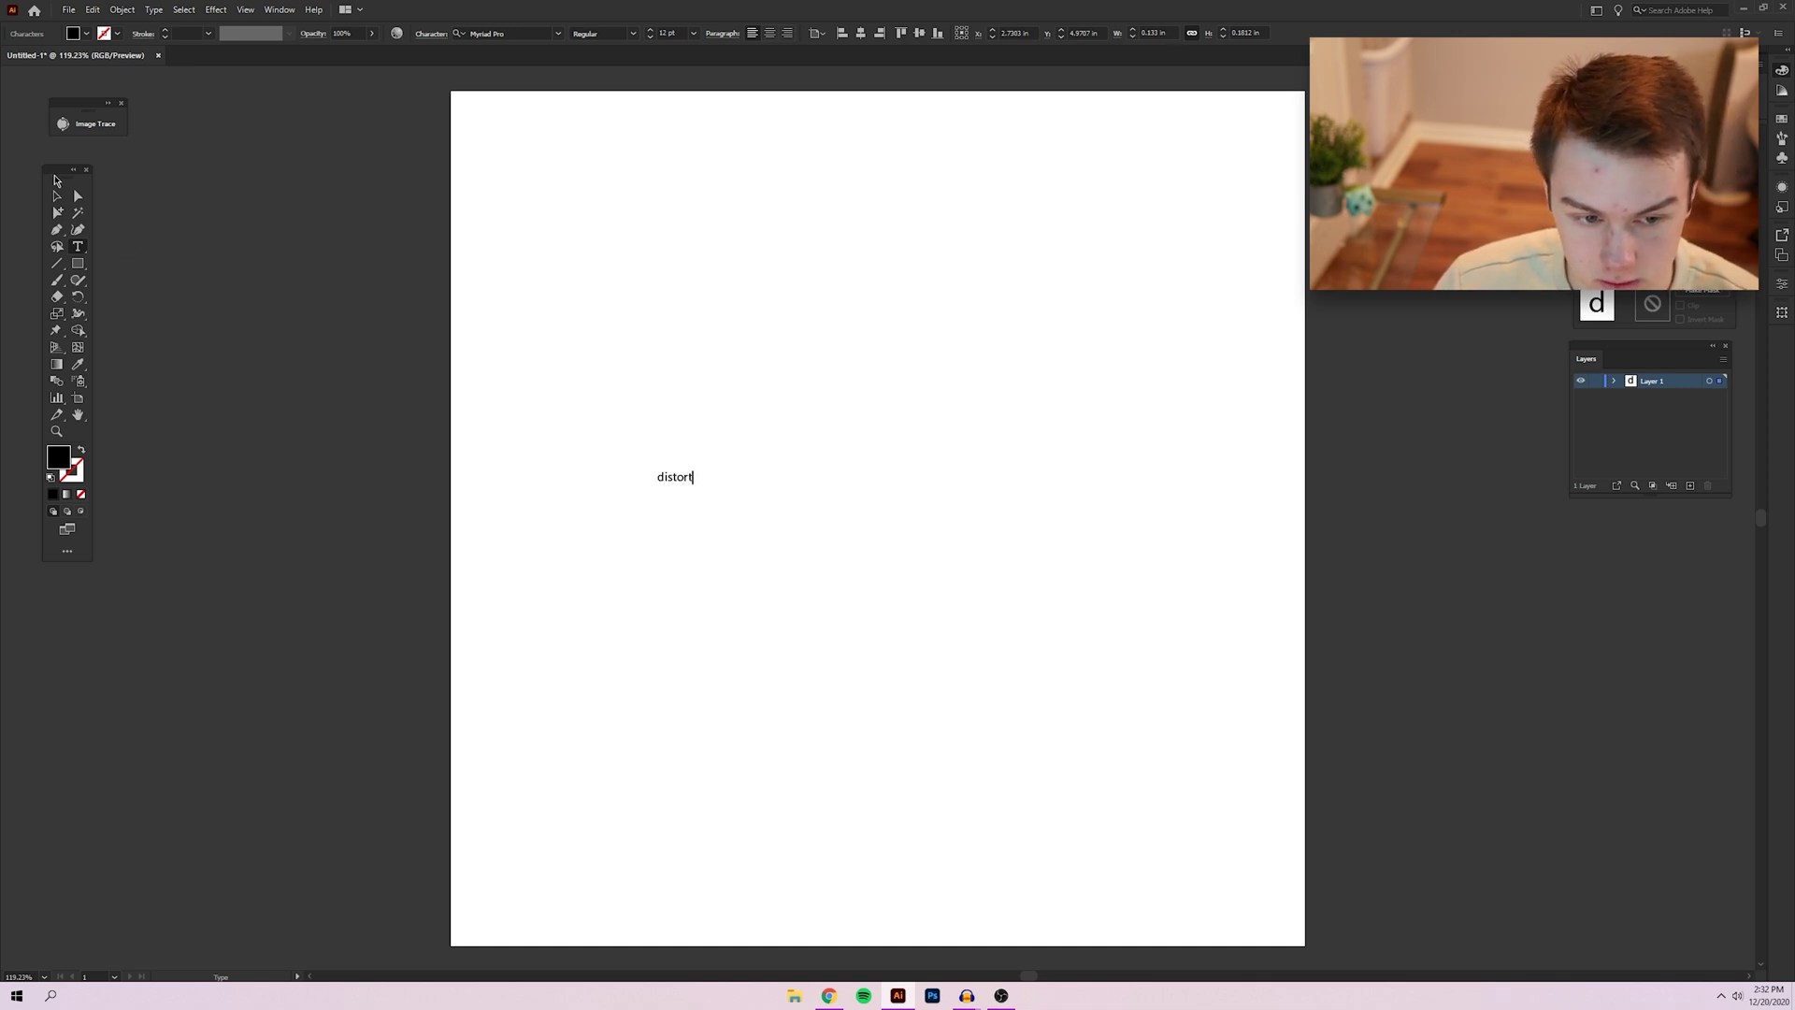
click(56, 196)
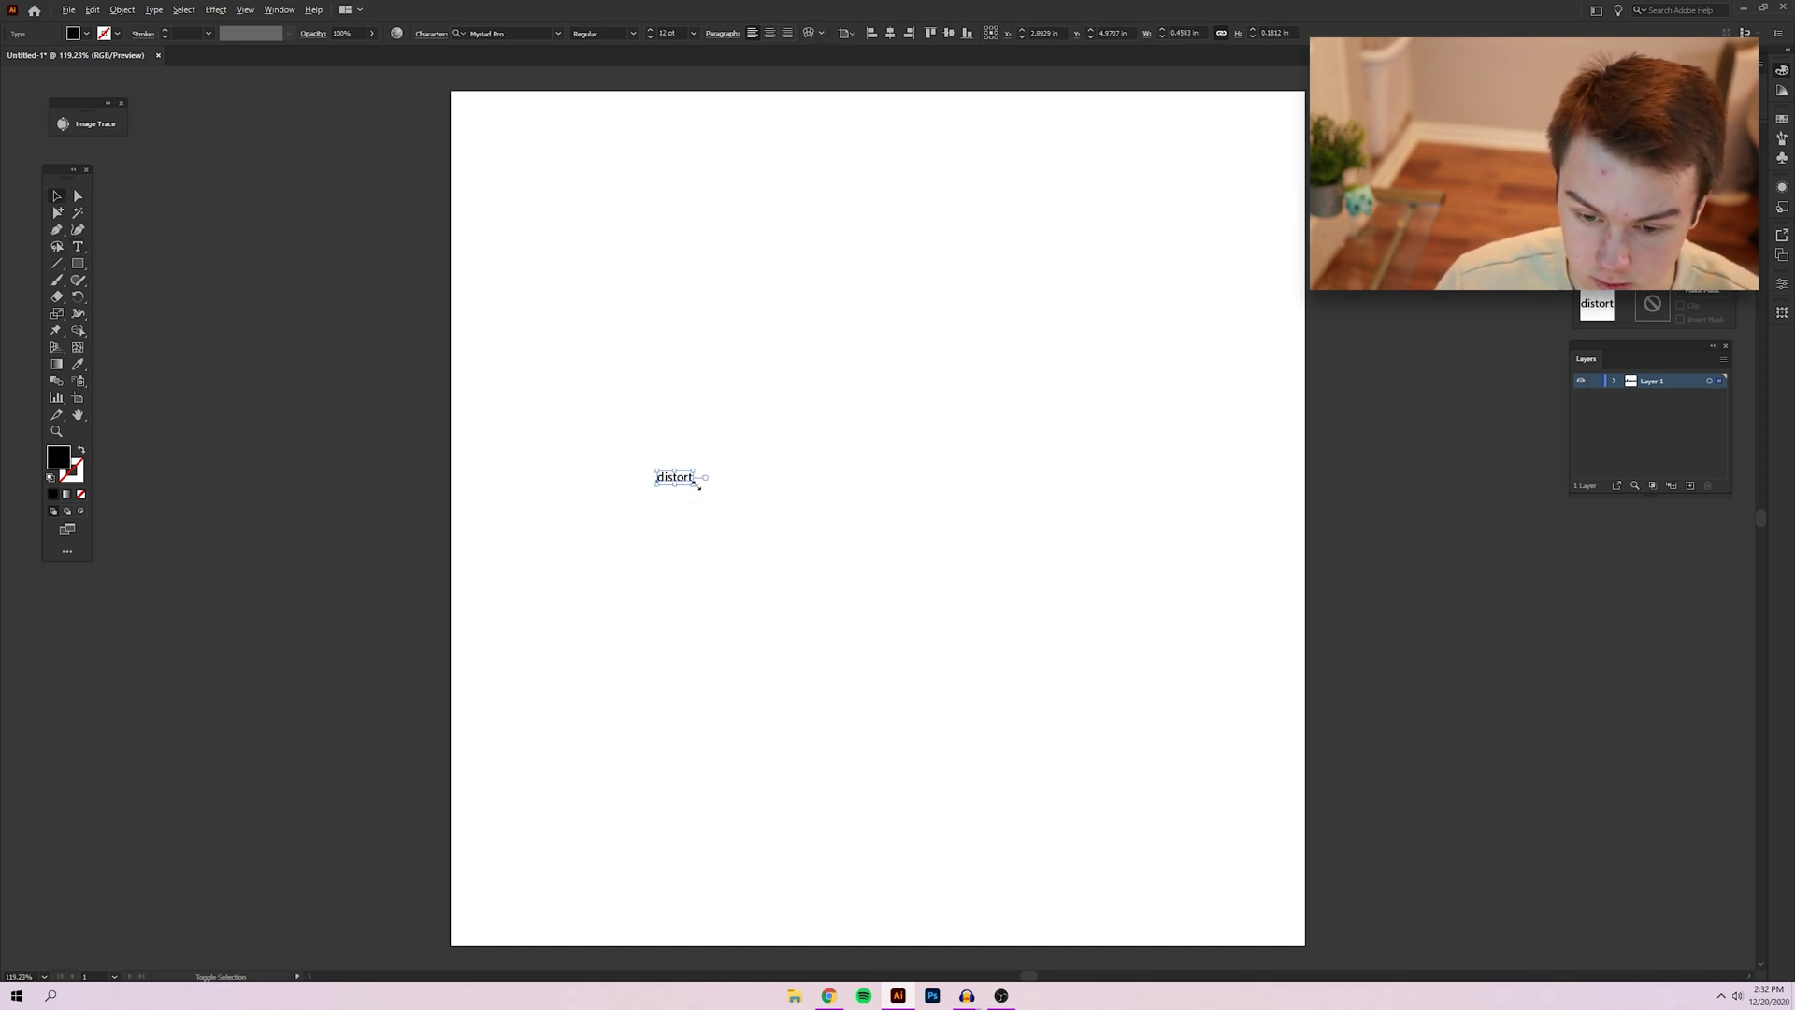
drag(694, 485, 883, 606)
drag(770, 502, 862, 509)
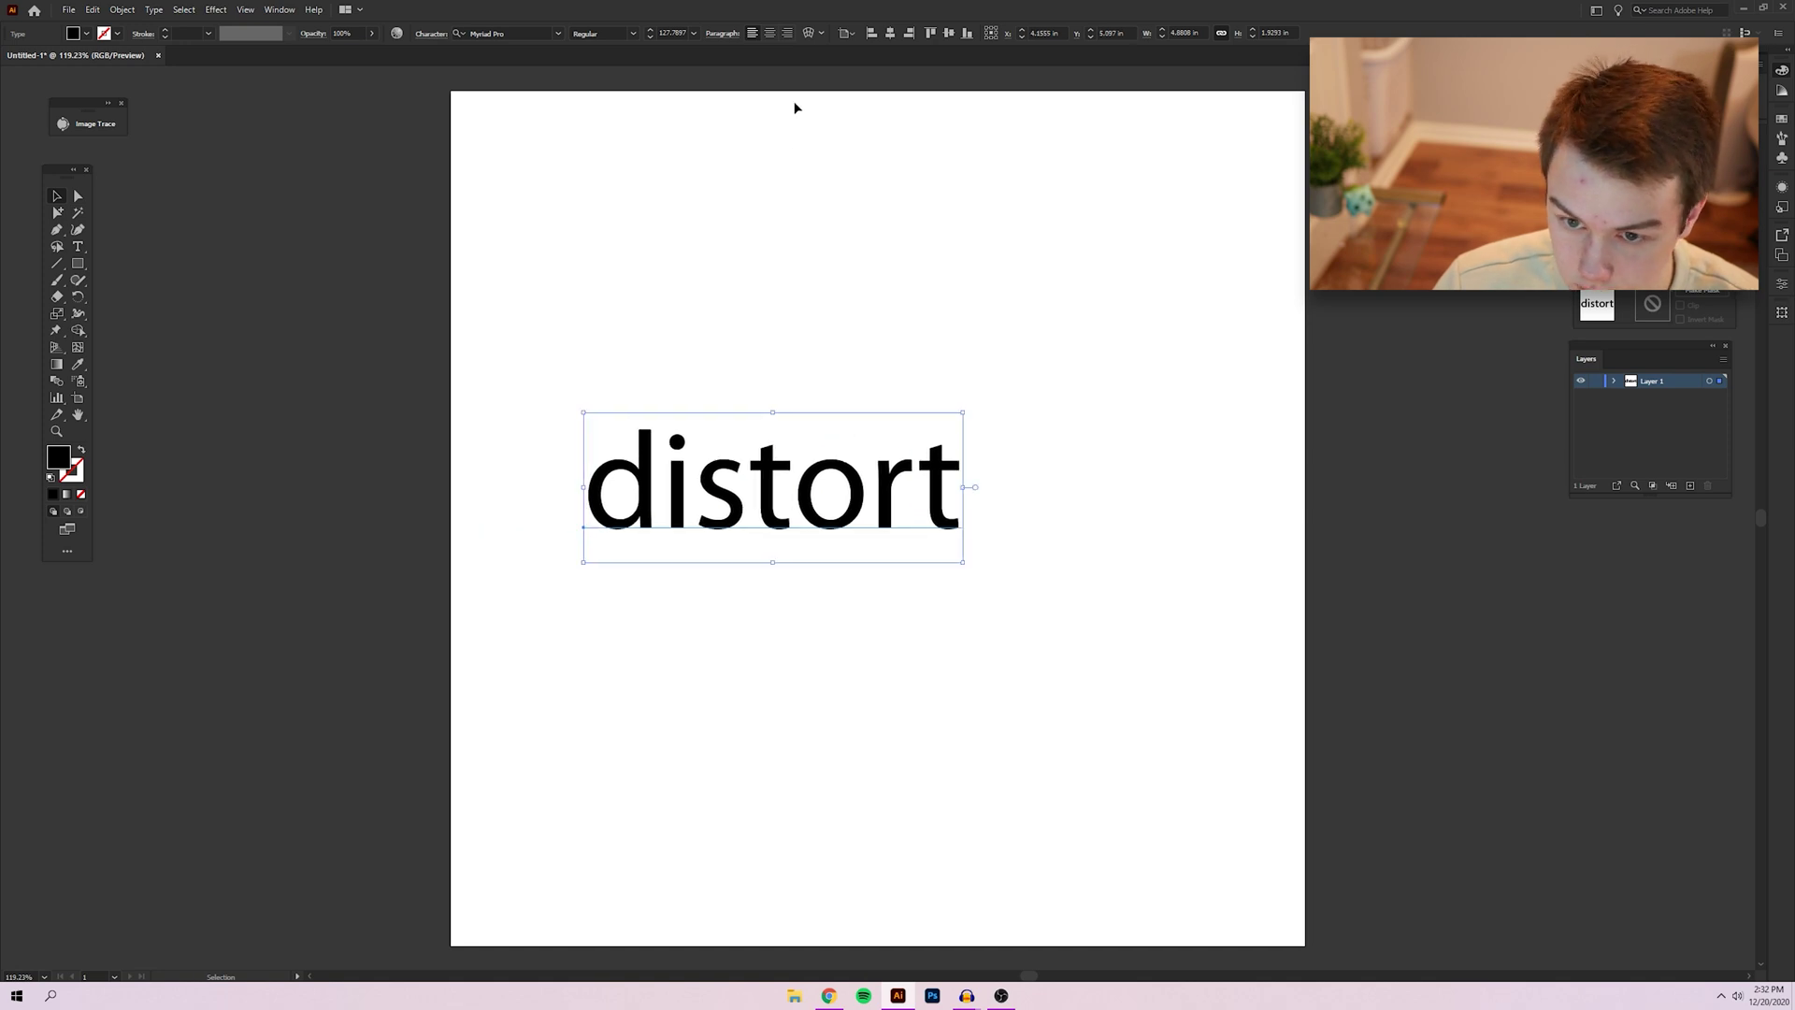
click(890, 33)
click(949, 33)
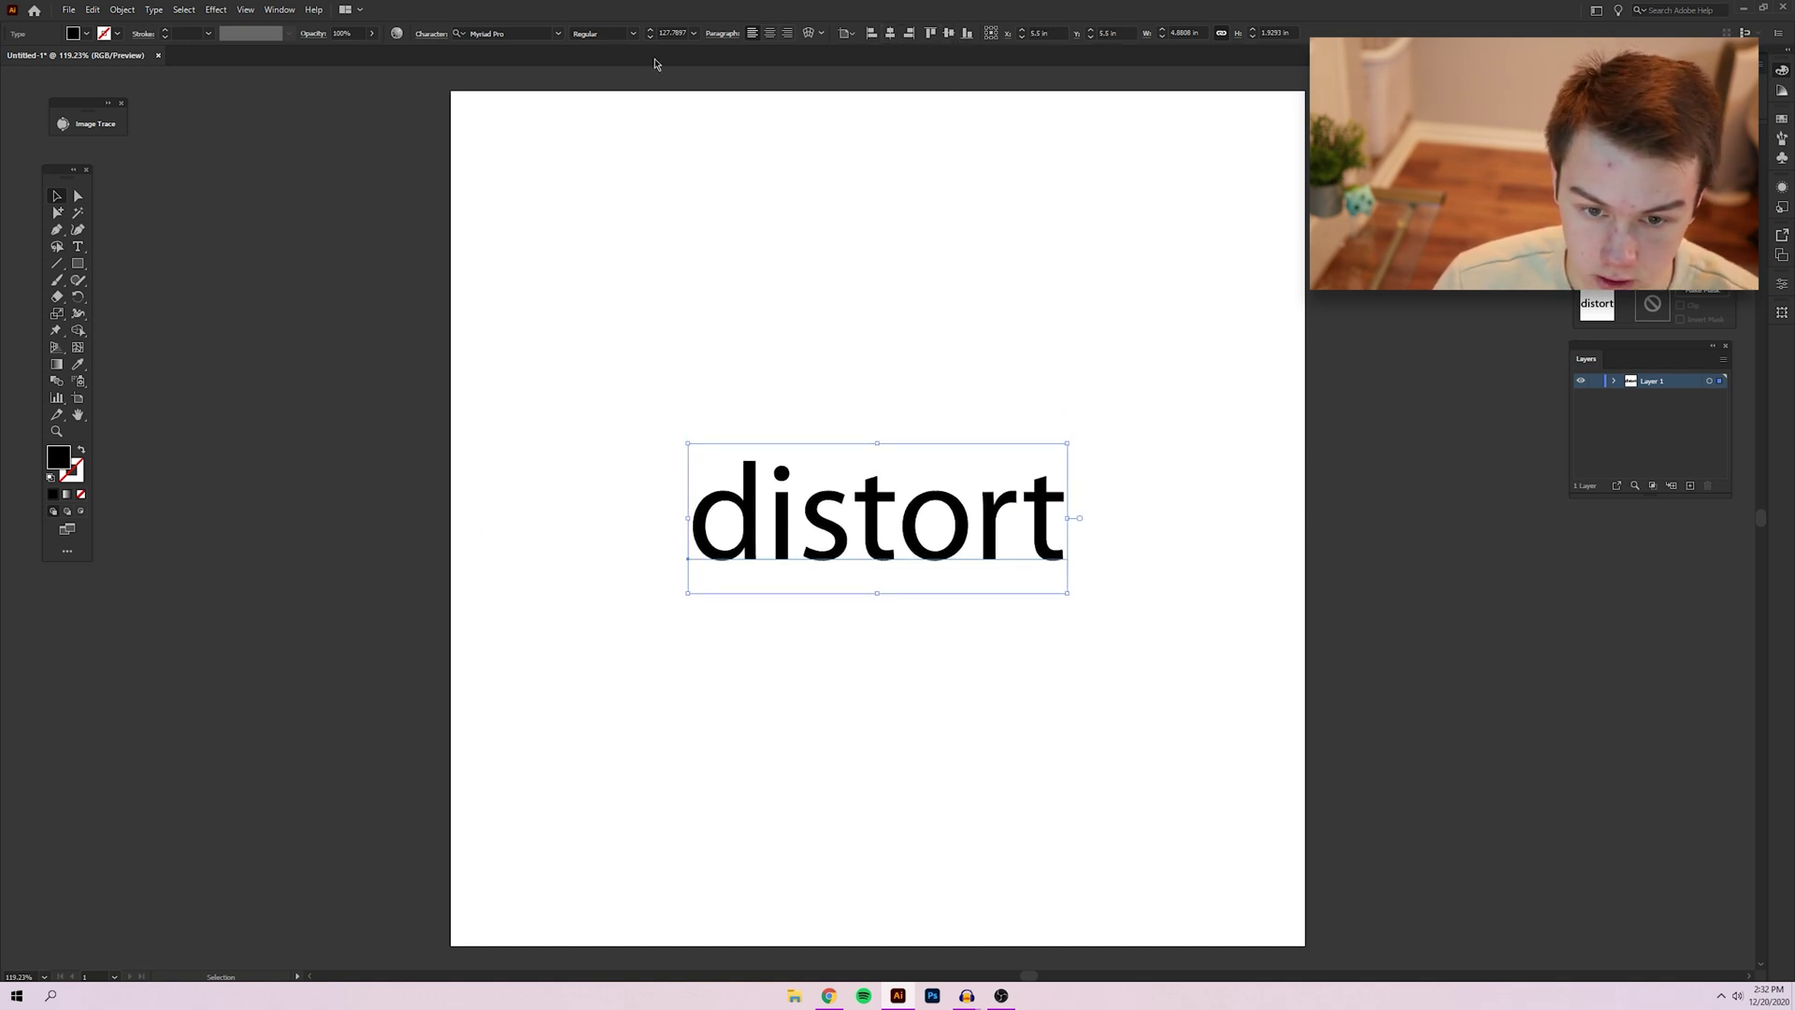
Step: Set the font to Akira Expanded Super Bold, re-centre DISTORT, and shrink it slightly to fit
click(558, 37)
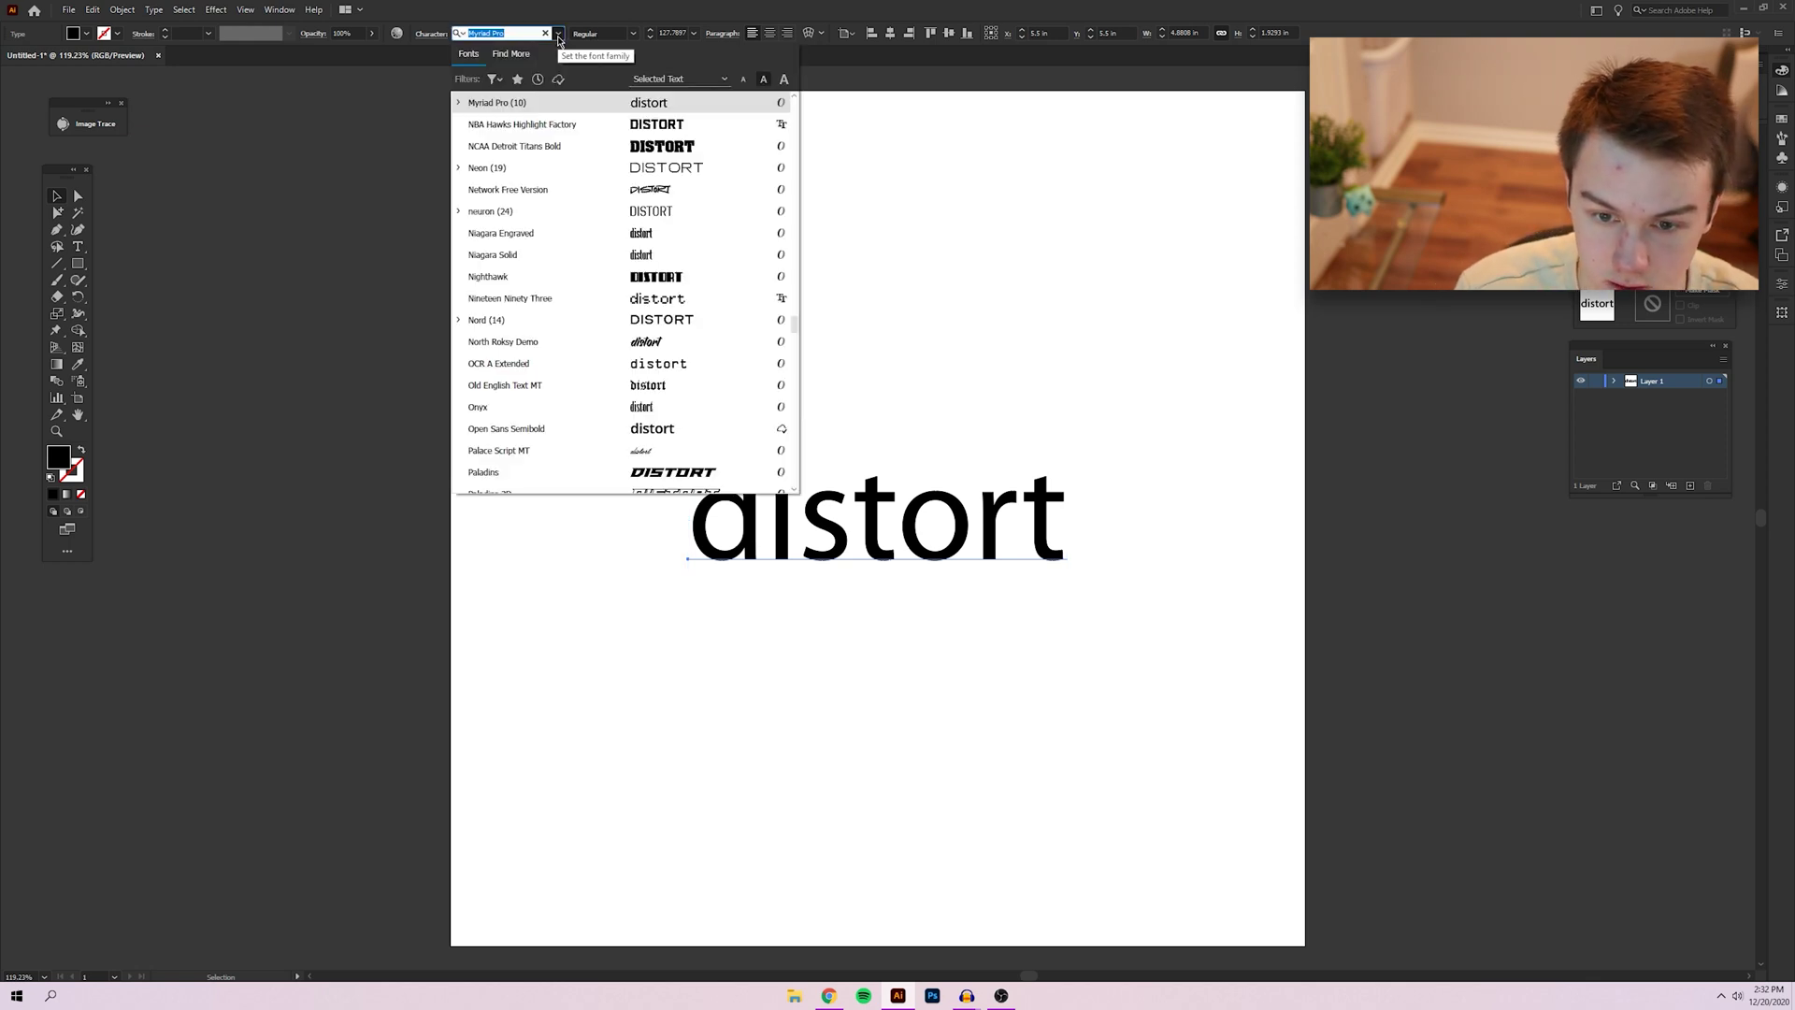
text(aki)
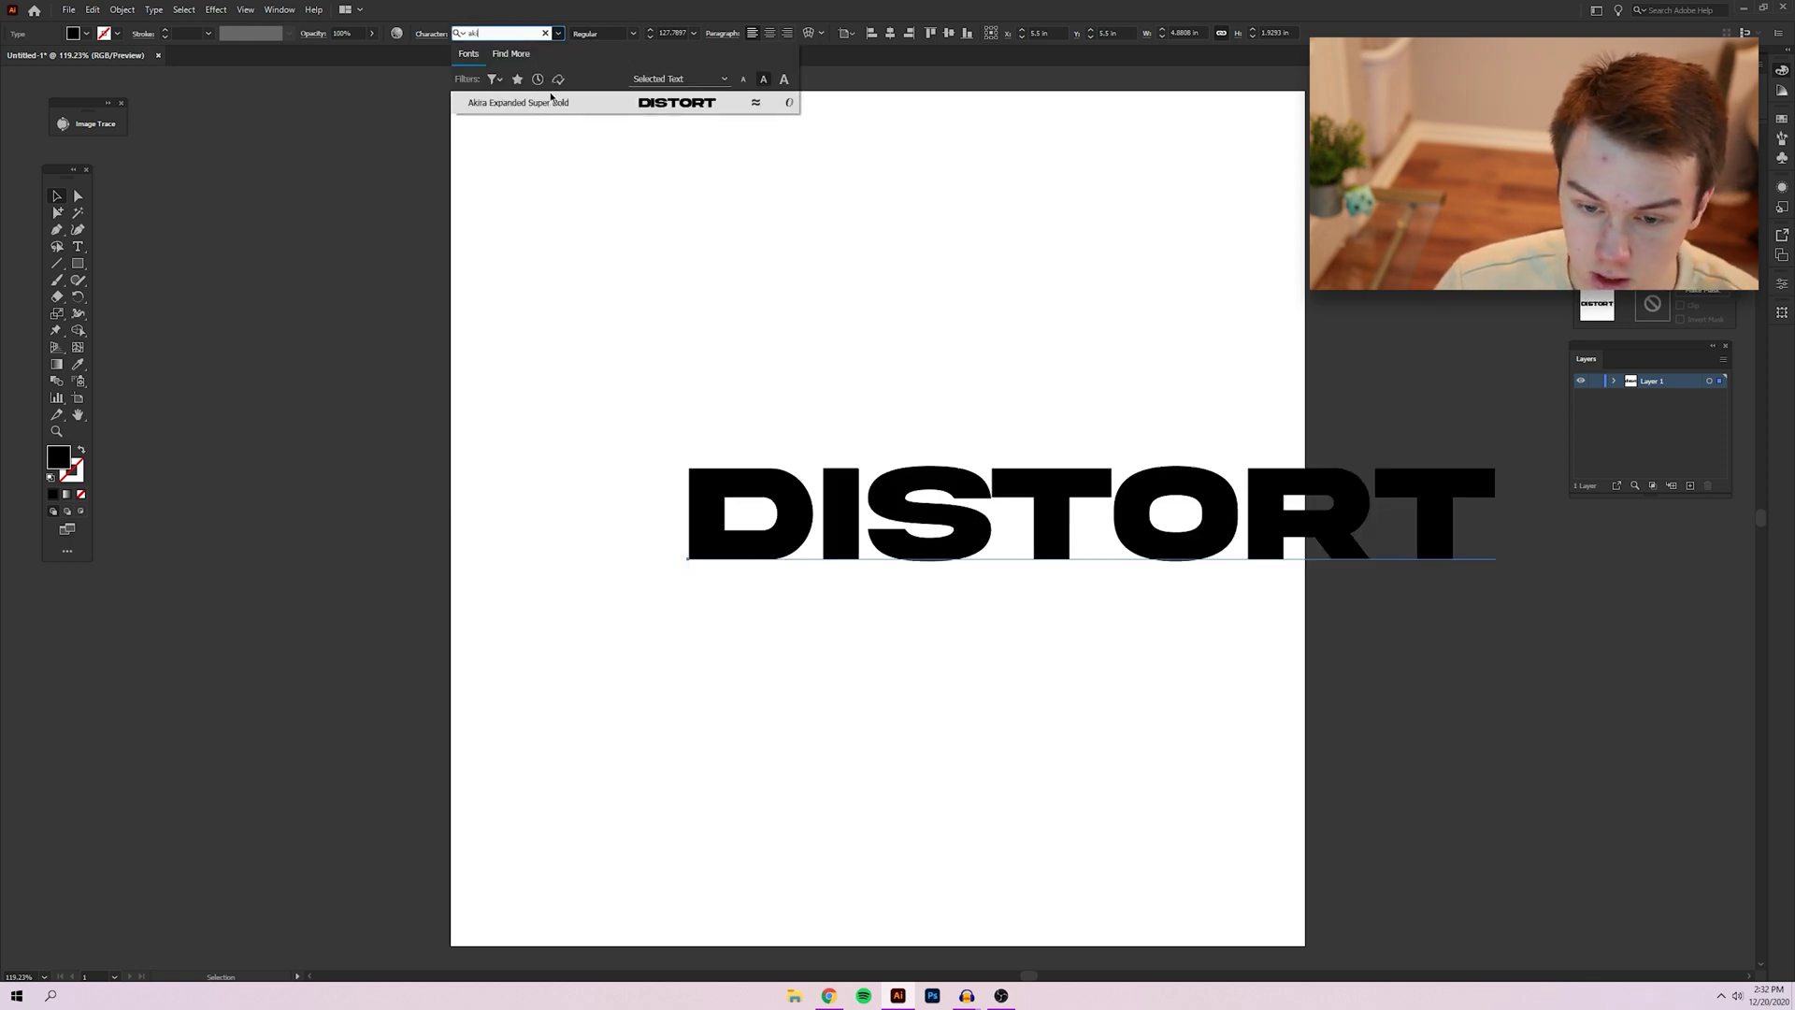
click(554, 100)
drag(996, 478, 766, 471)
click(890, 36)
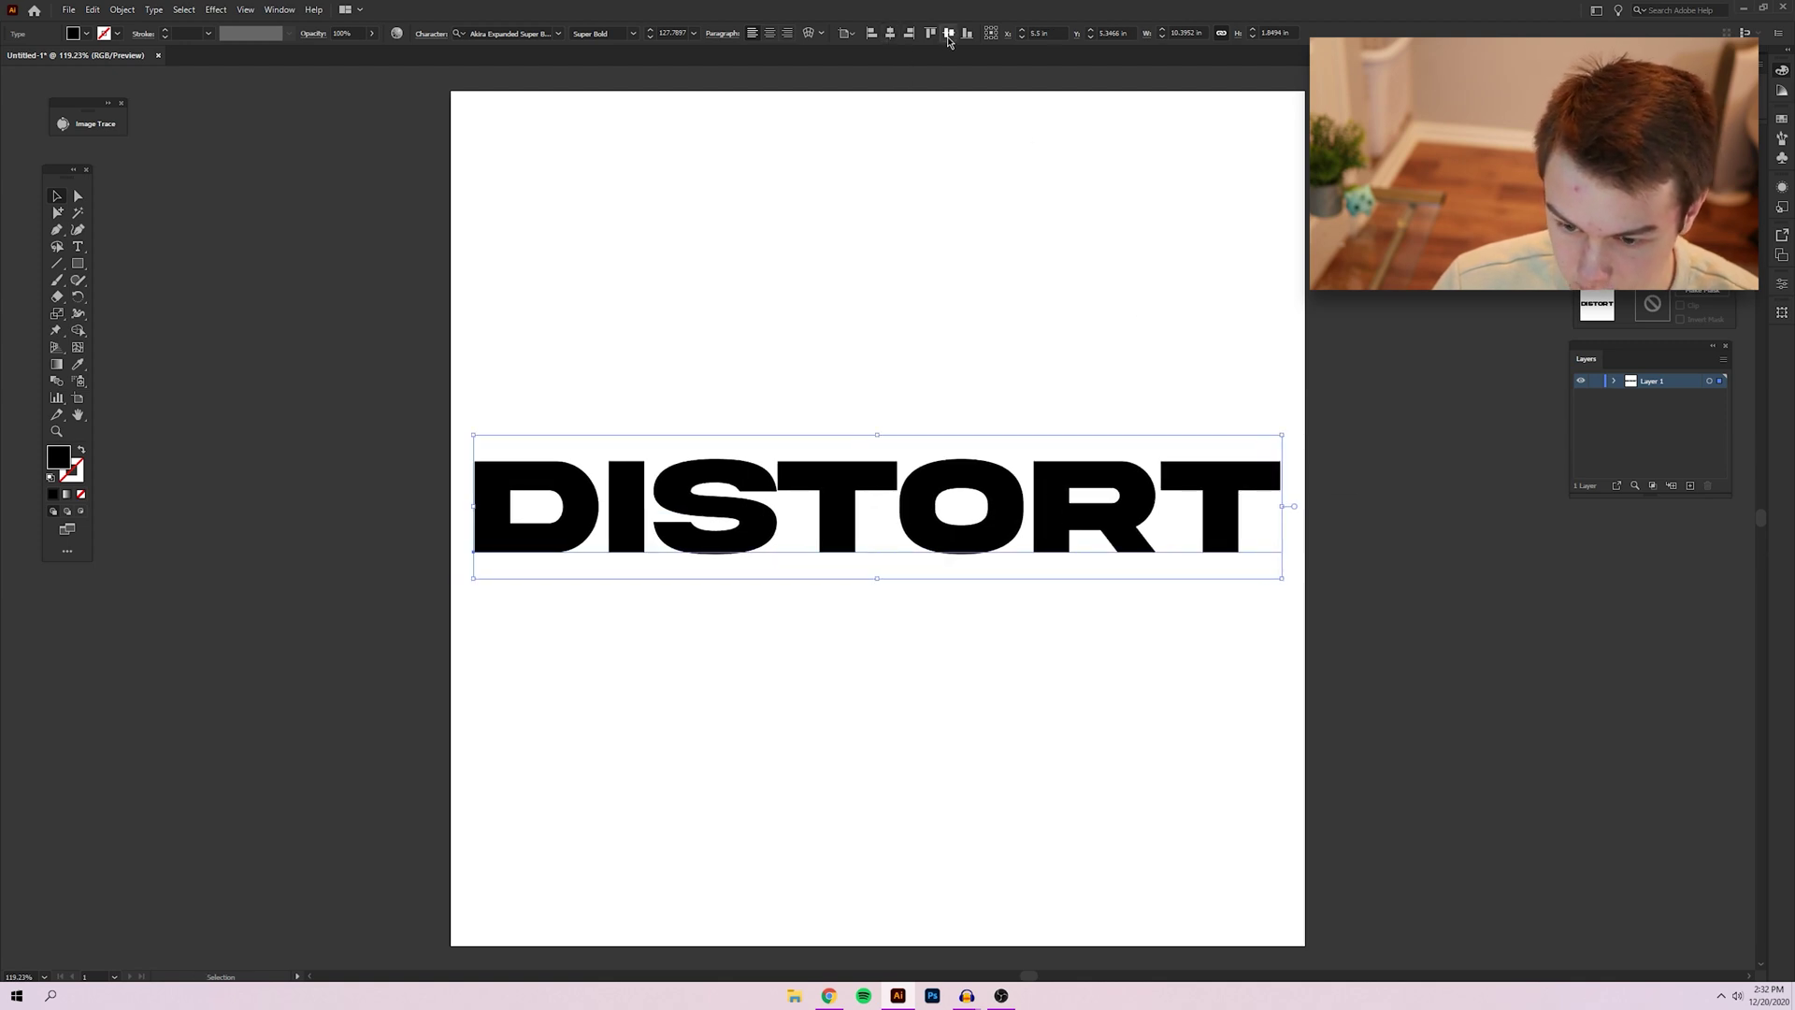
click(948, 36)
drag(1283, 450, 1253, 452)
click(598, 344)
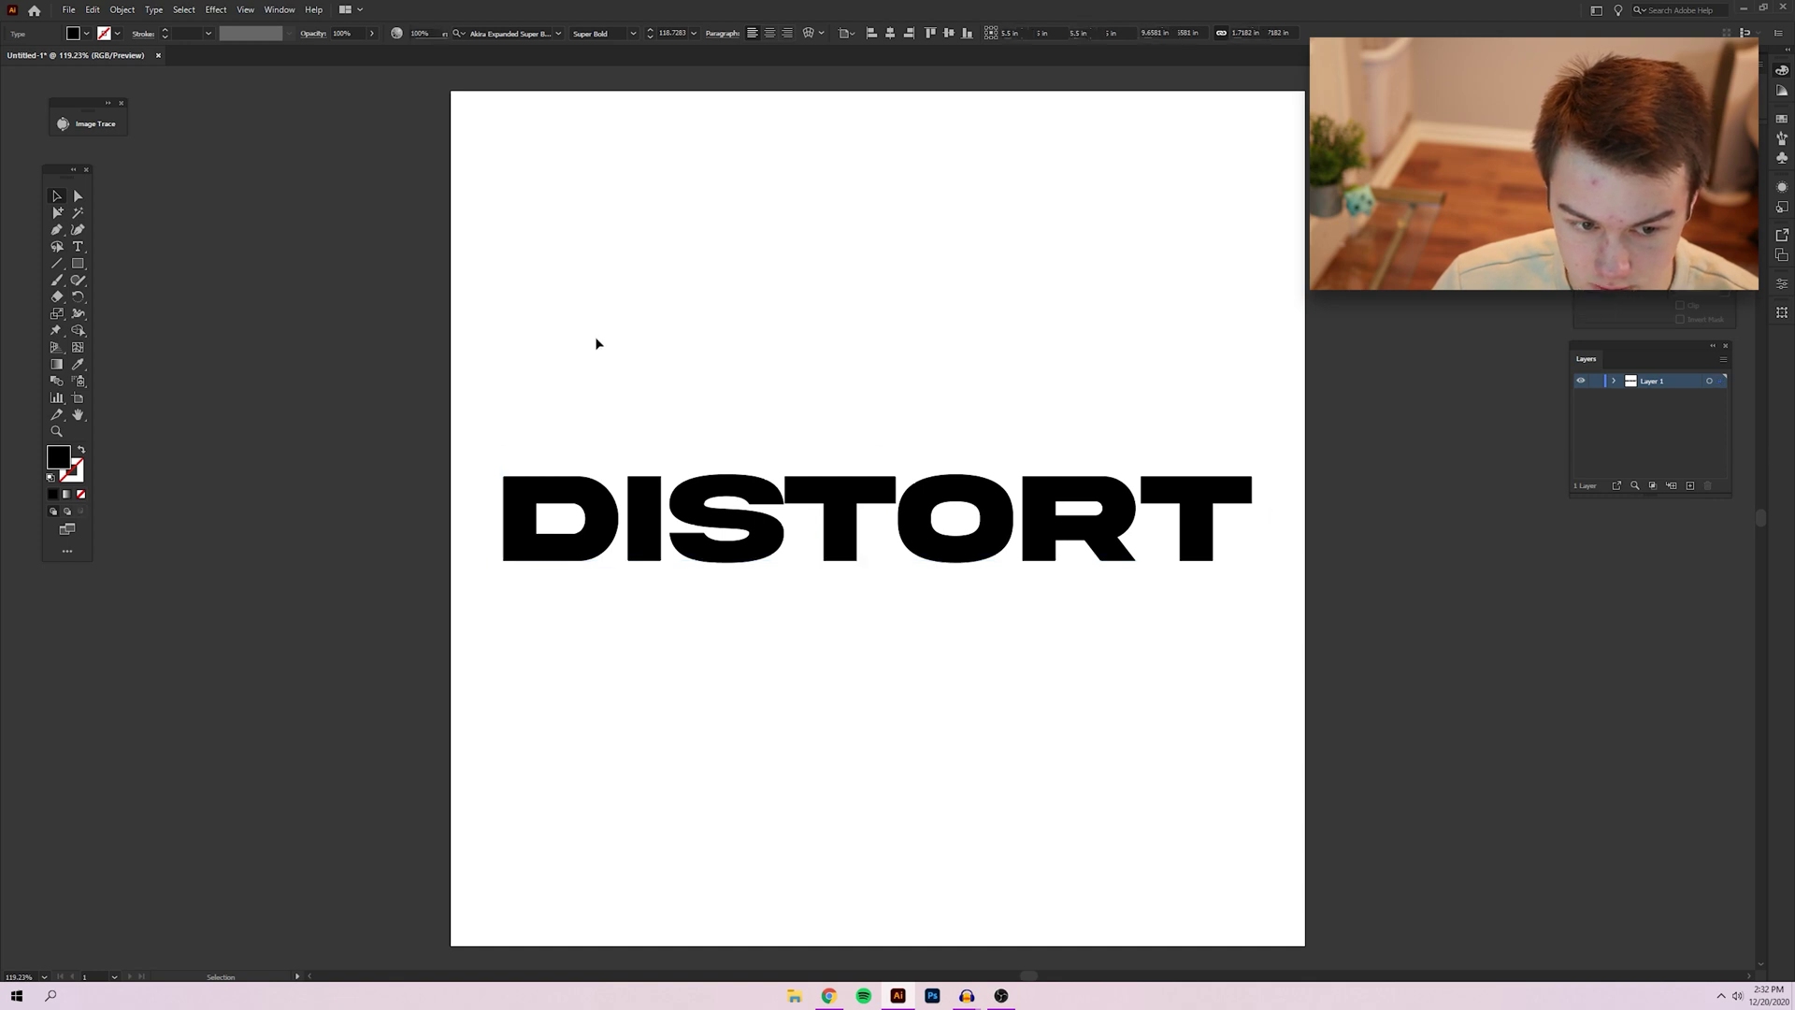
key(t)
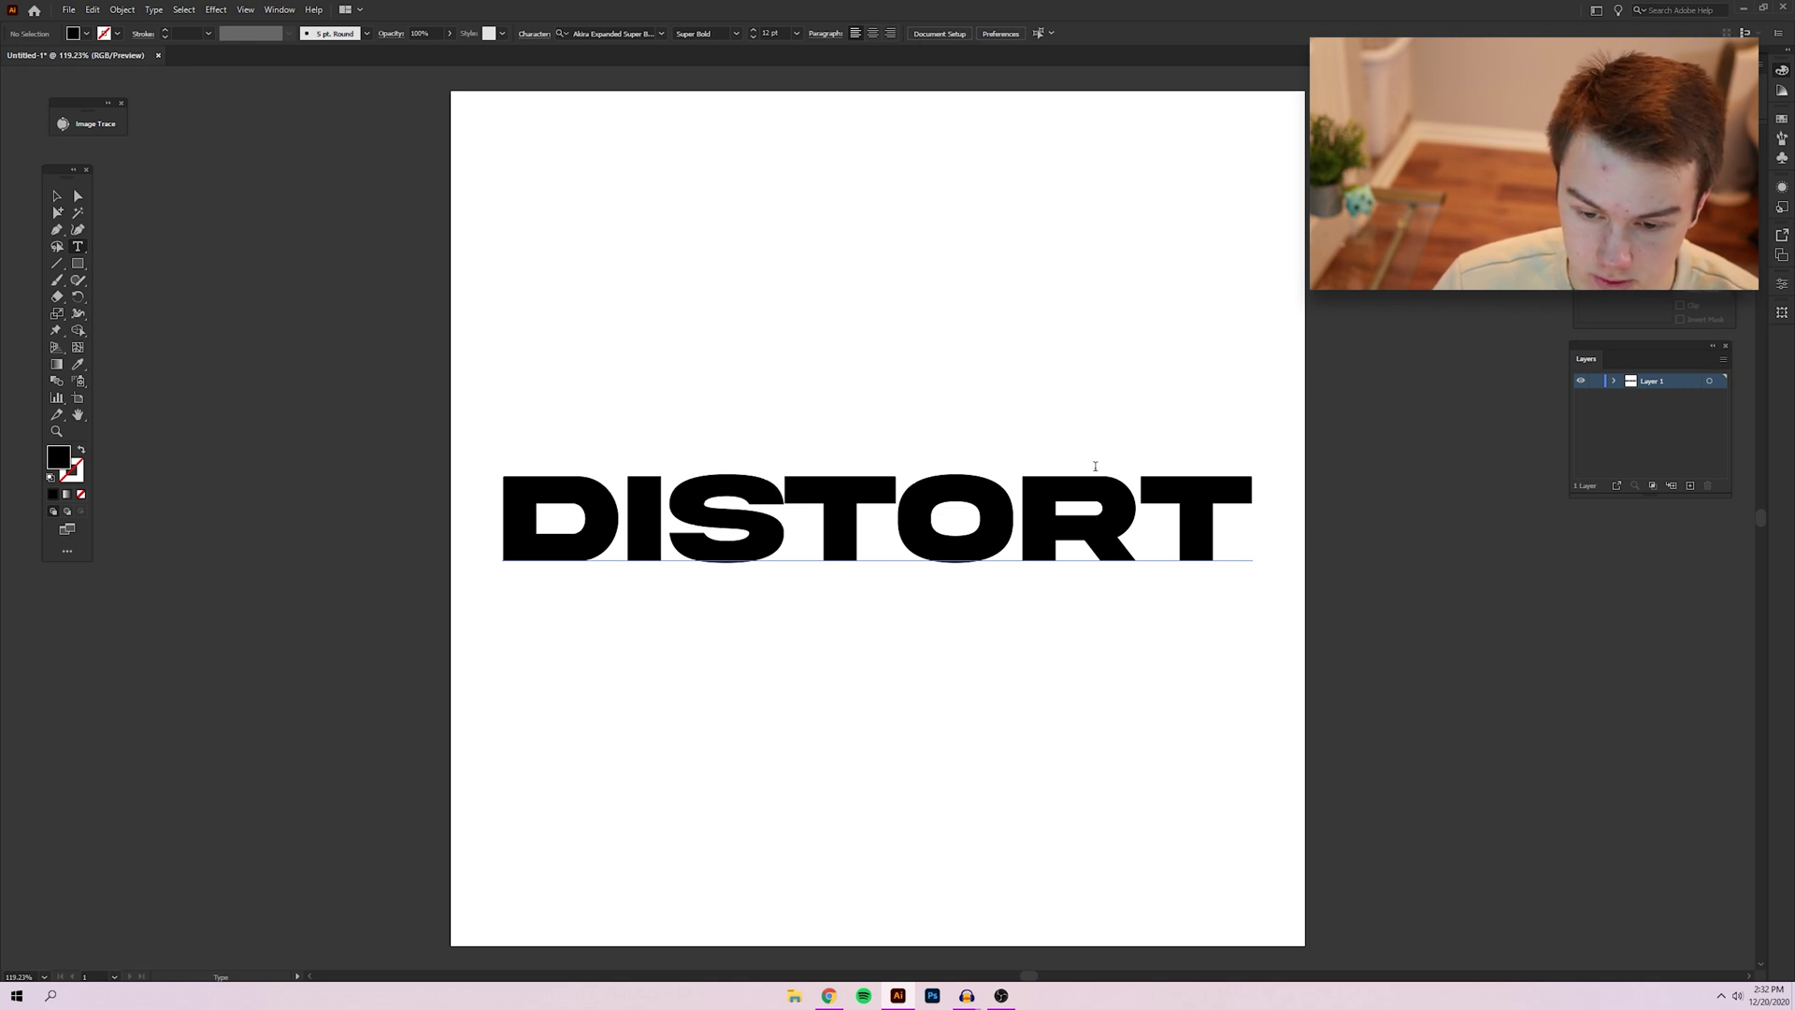
click(782, 515)
key(Escape)
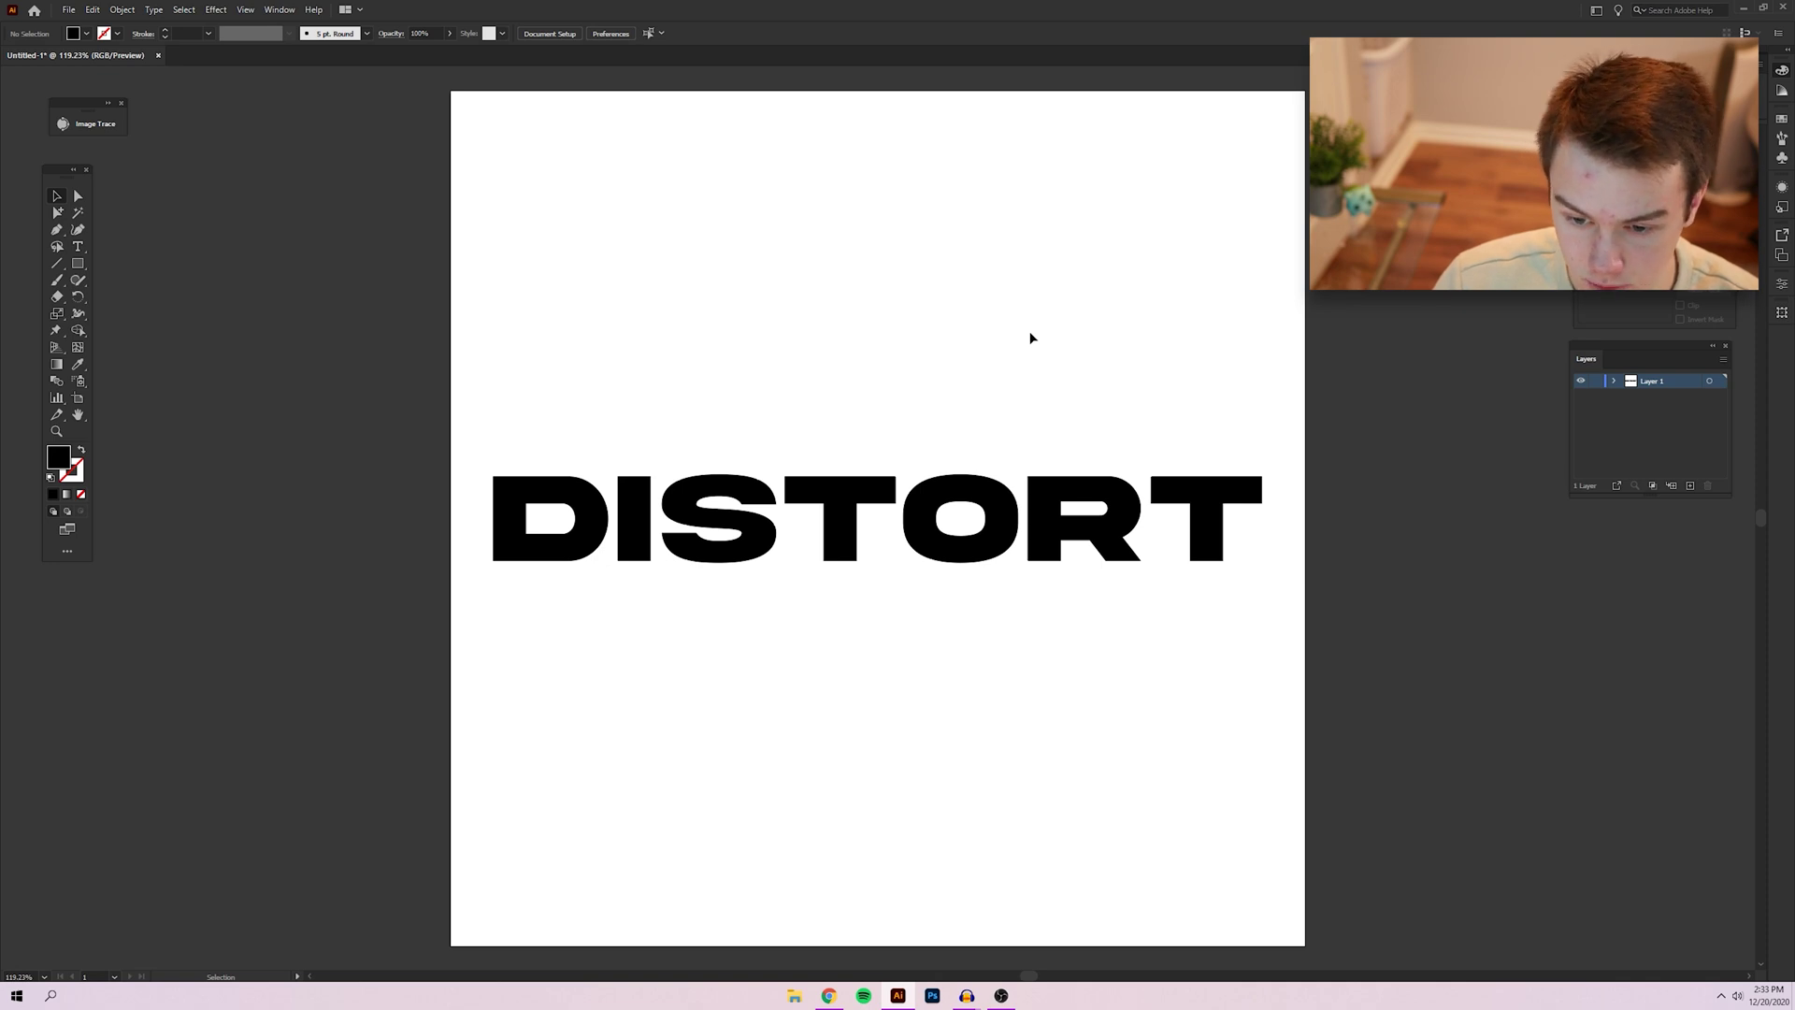
Step: Swap DISTORT's fill and stroke, and give it a 4 pt stroke with round joins and caps
key(ctrl+a)
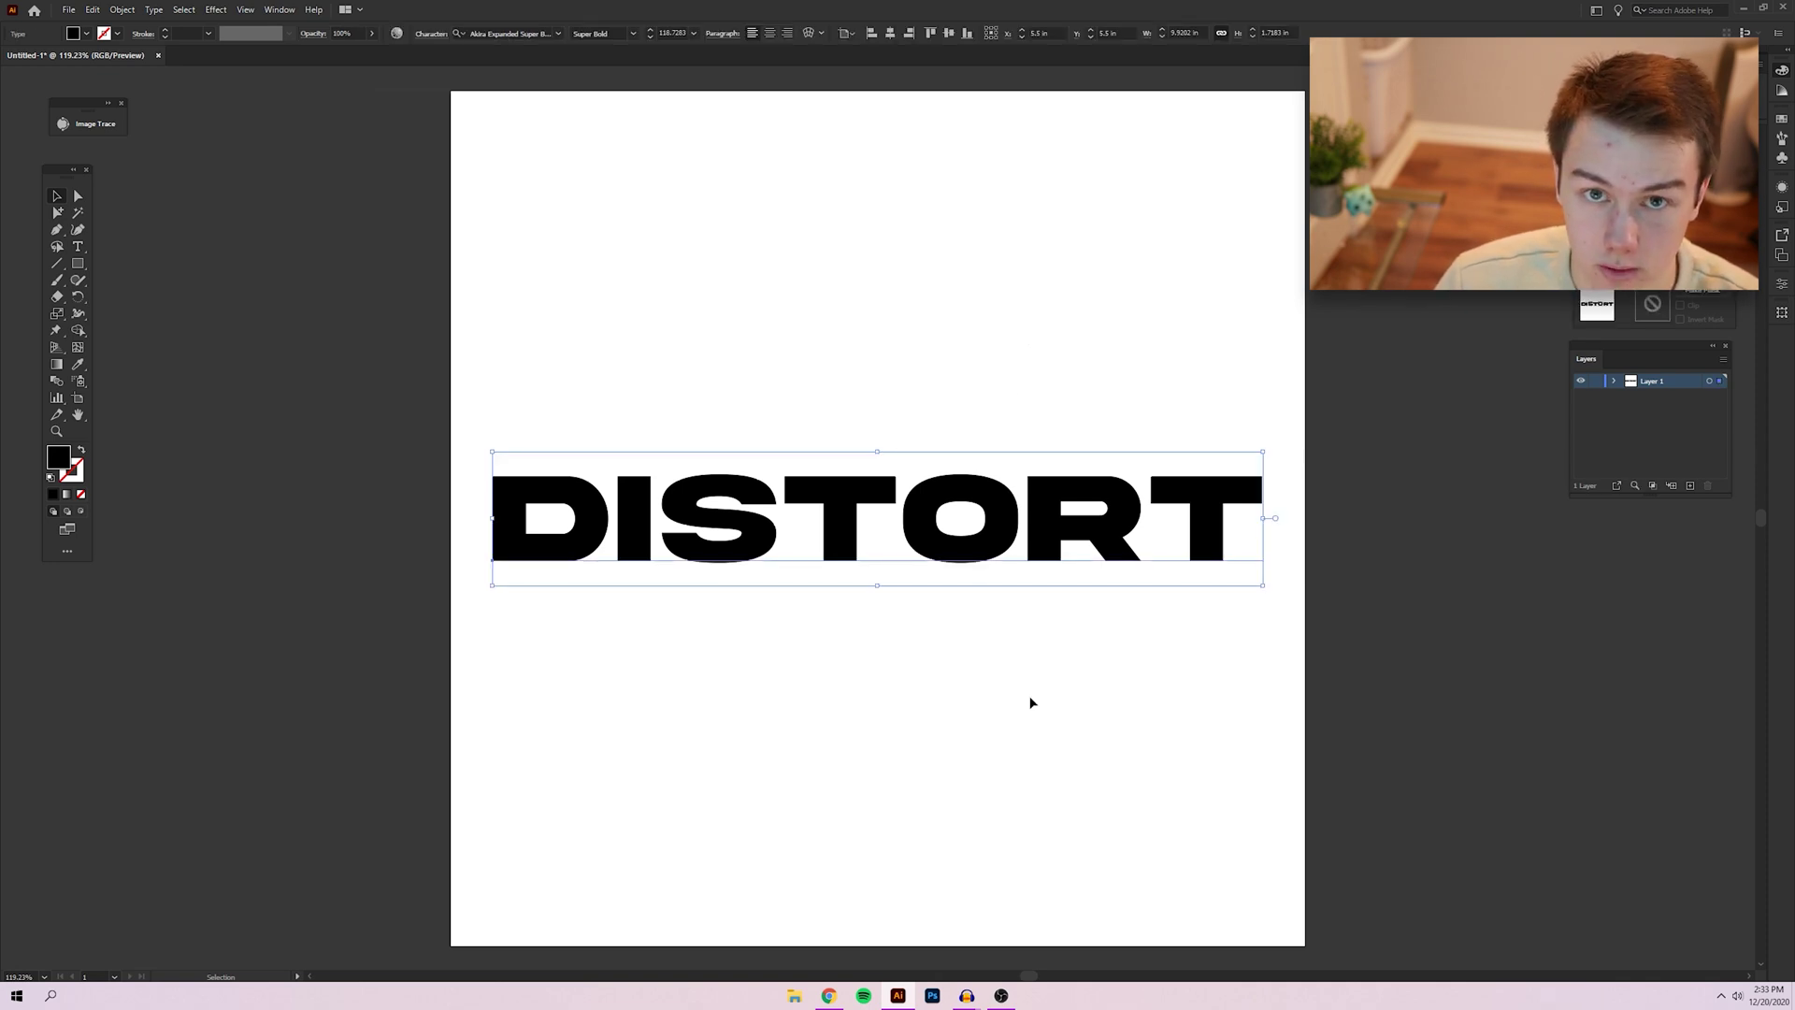
key(shift+x)
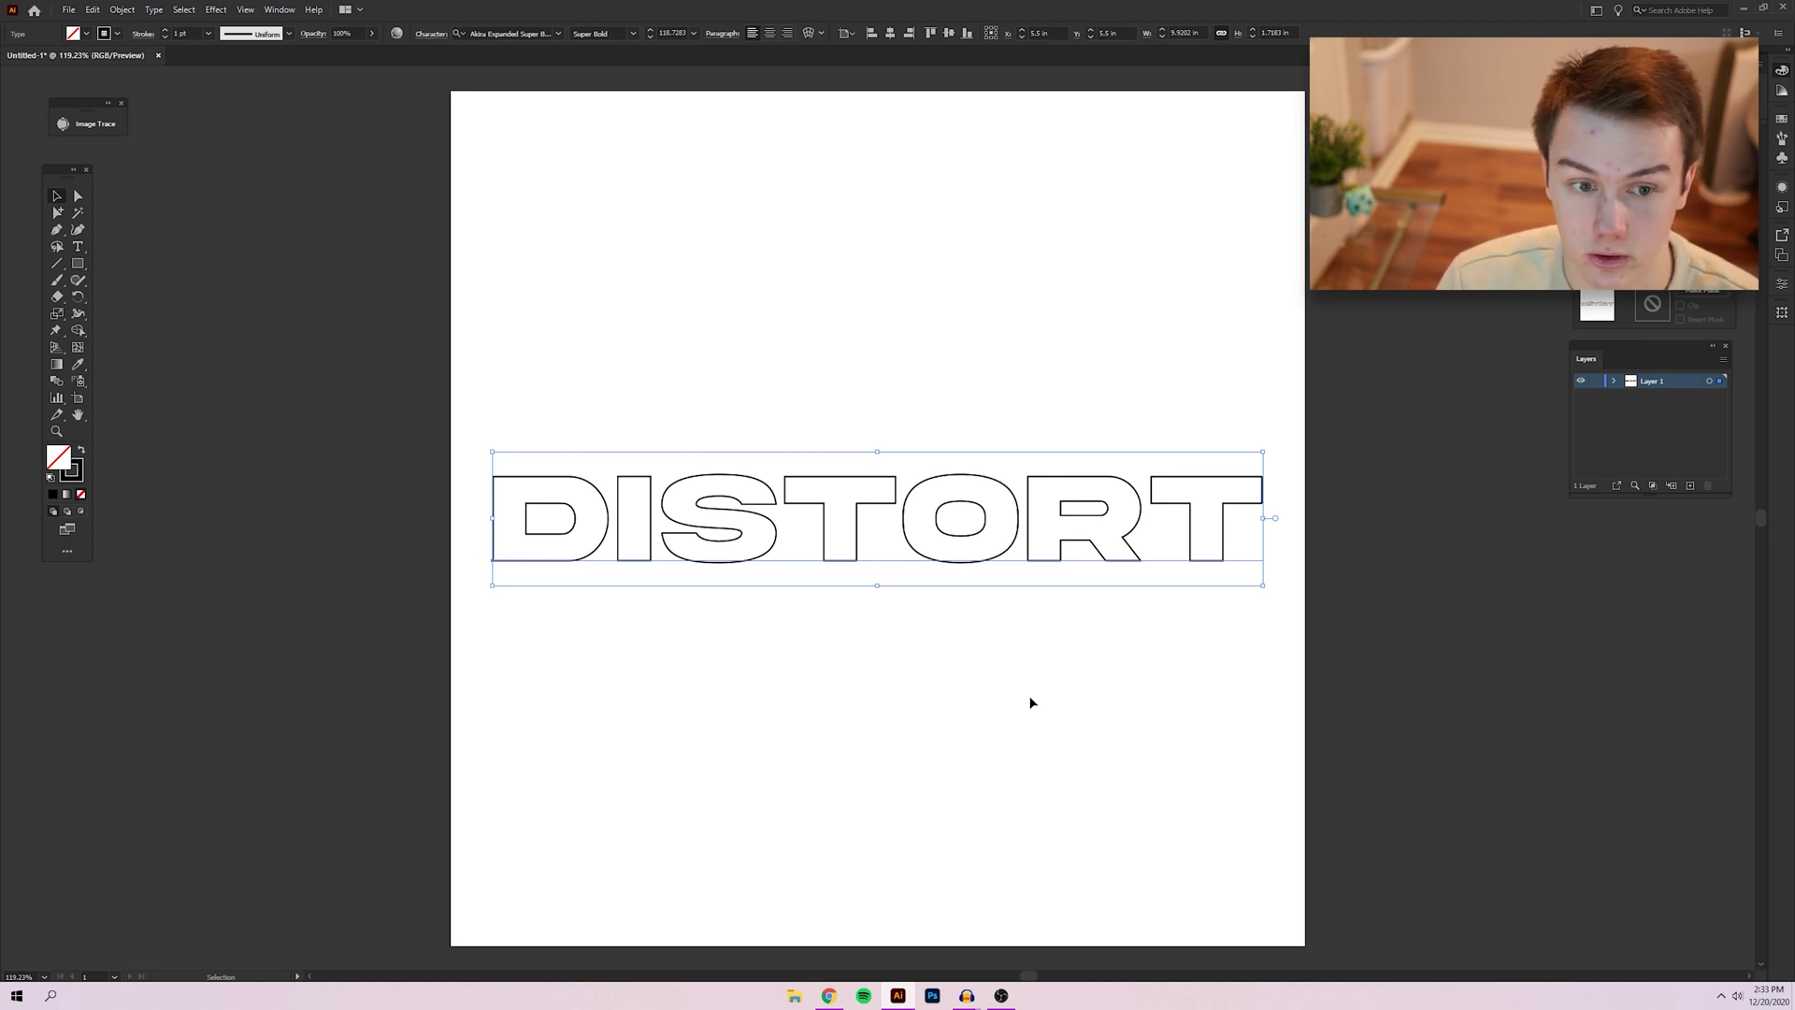
click(165, 32)
click(166, 32)
click(166, 32)
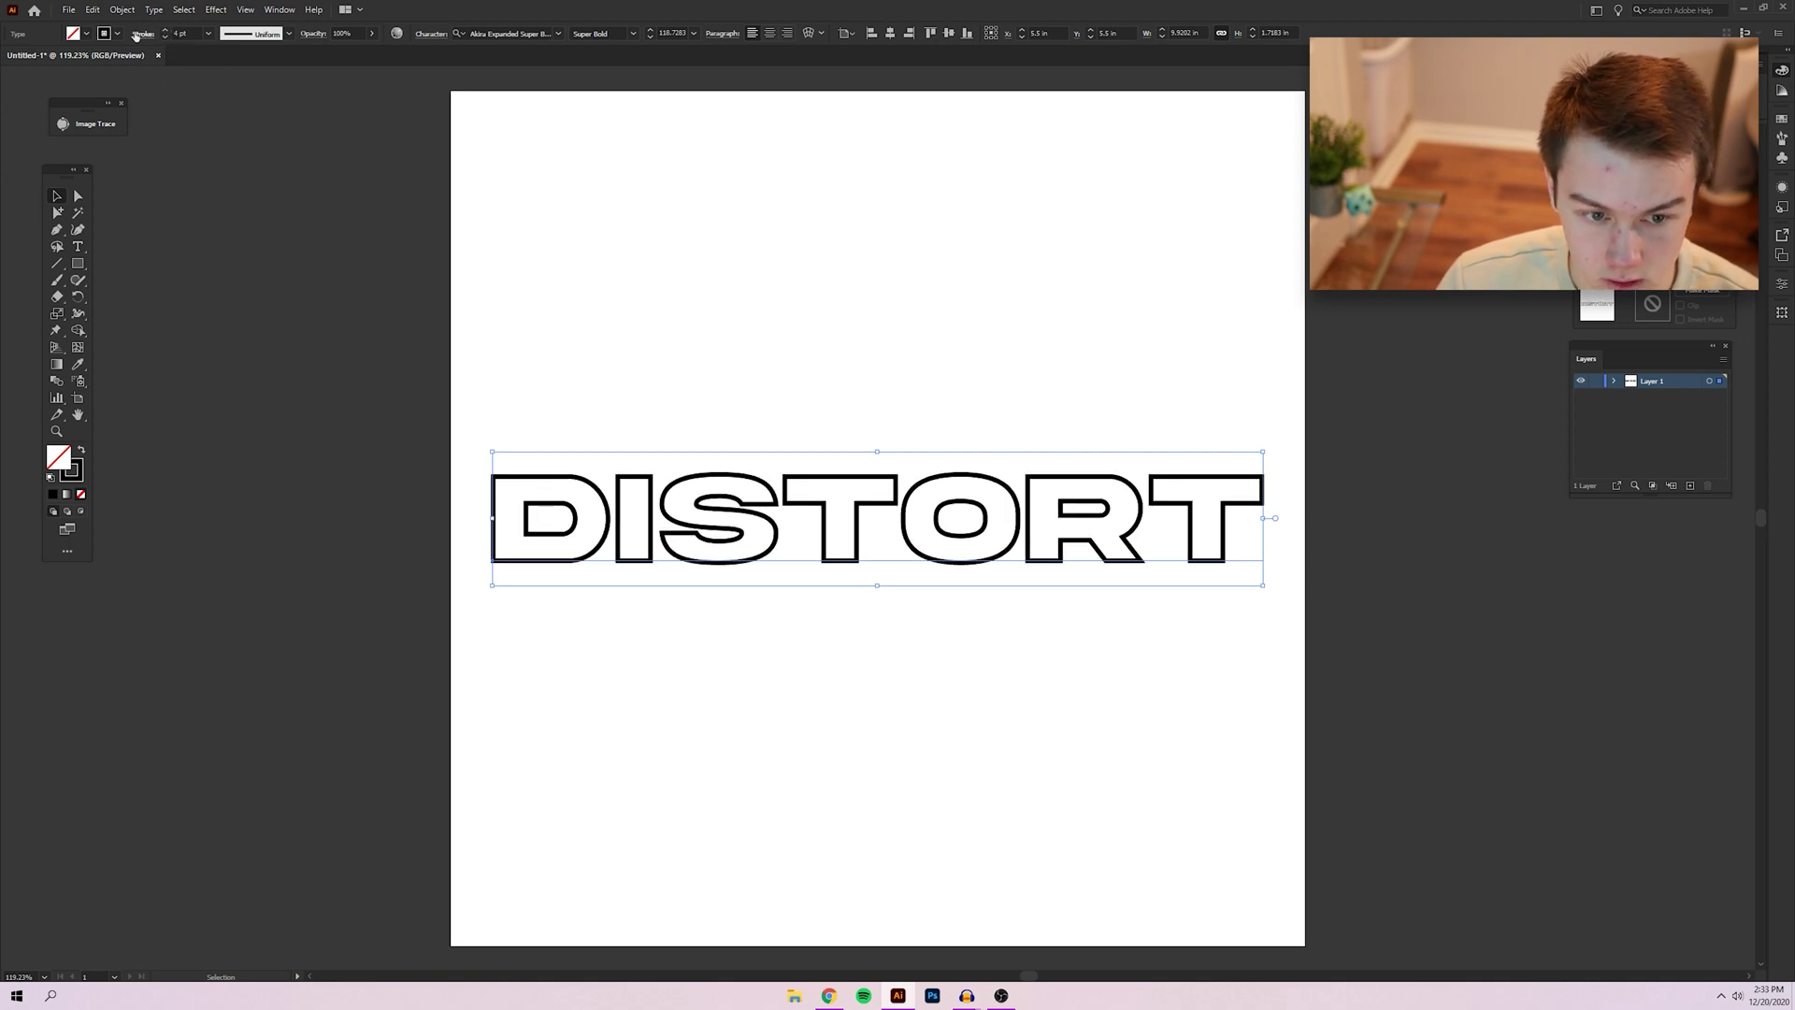
click(143, 34)
click(69, 88)
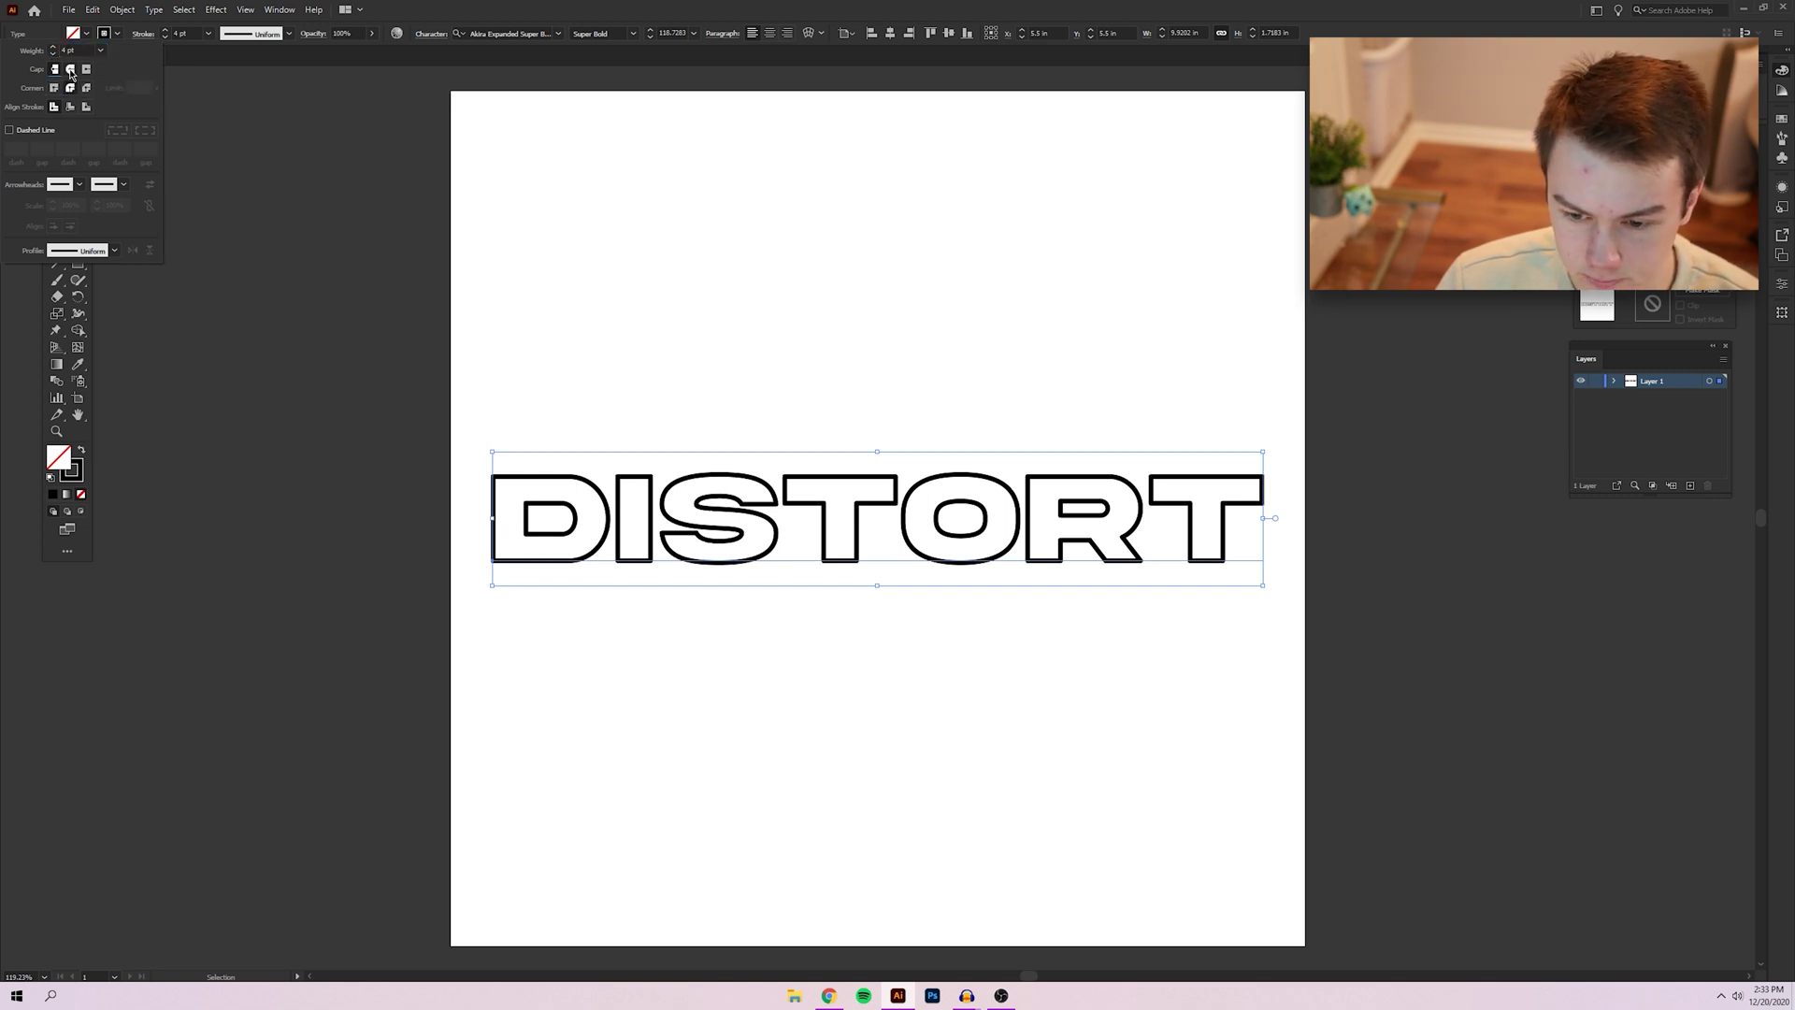
click(70, 70)
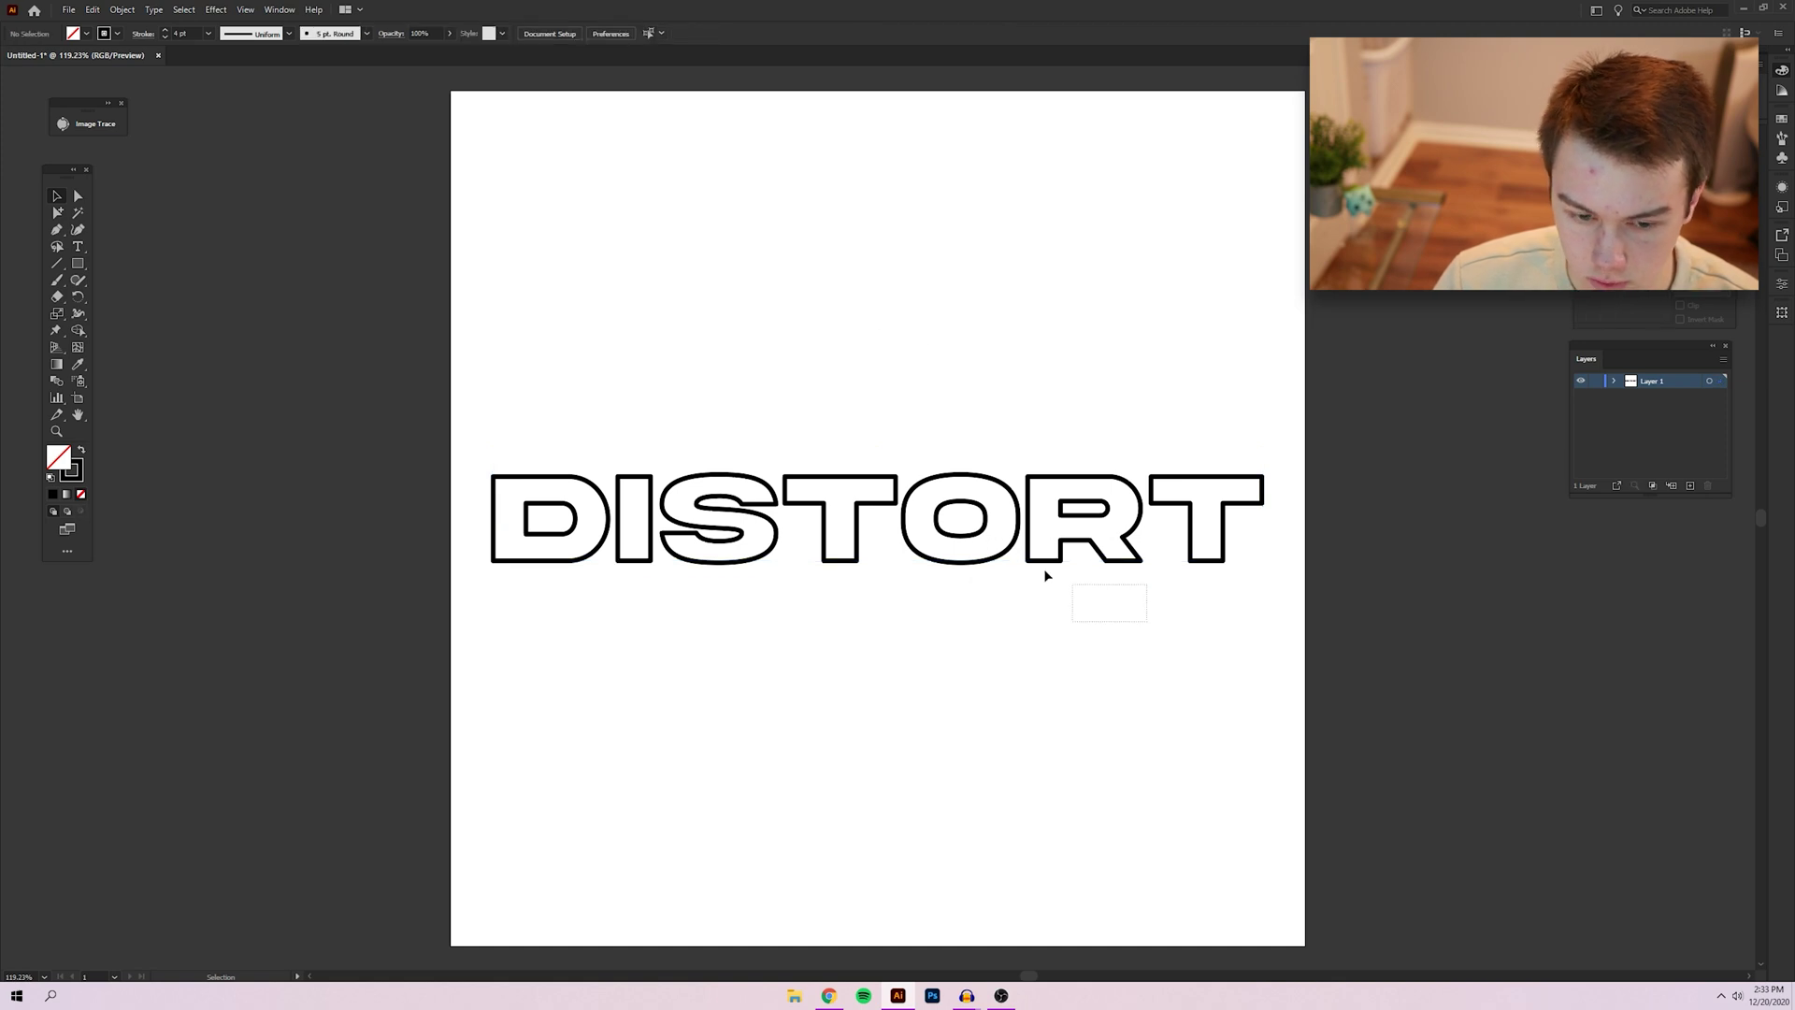
Step: Colour the stroke blue 00aced and scale DISTORT slightly smaller about its centre
click(80, 476)
double_click(81, 476)
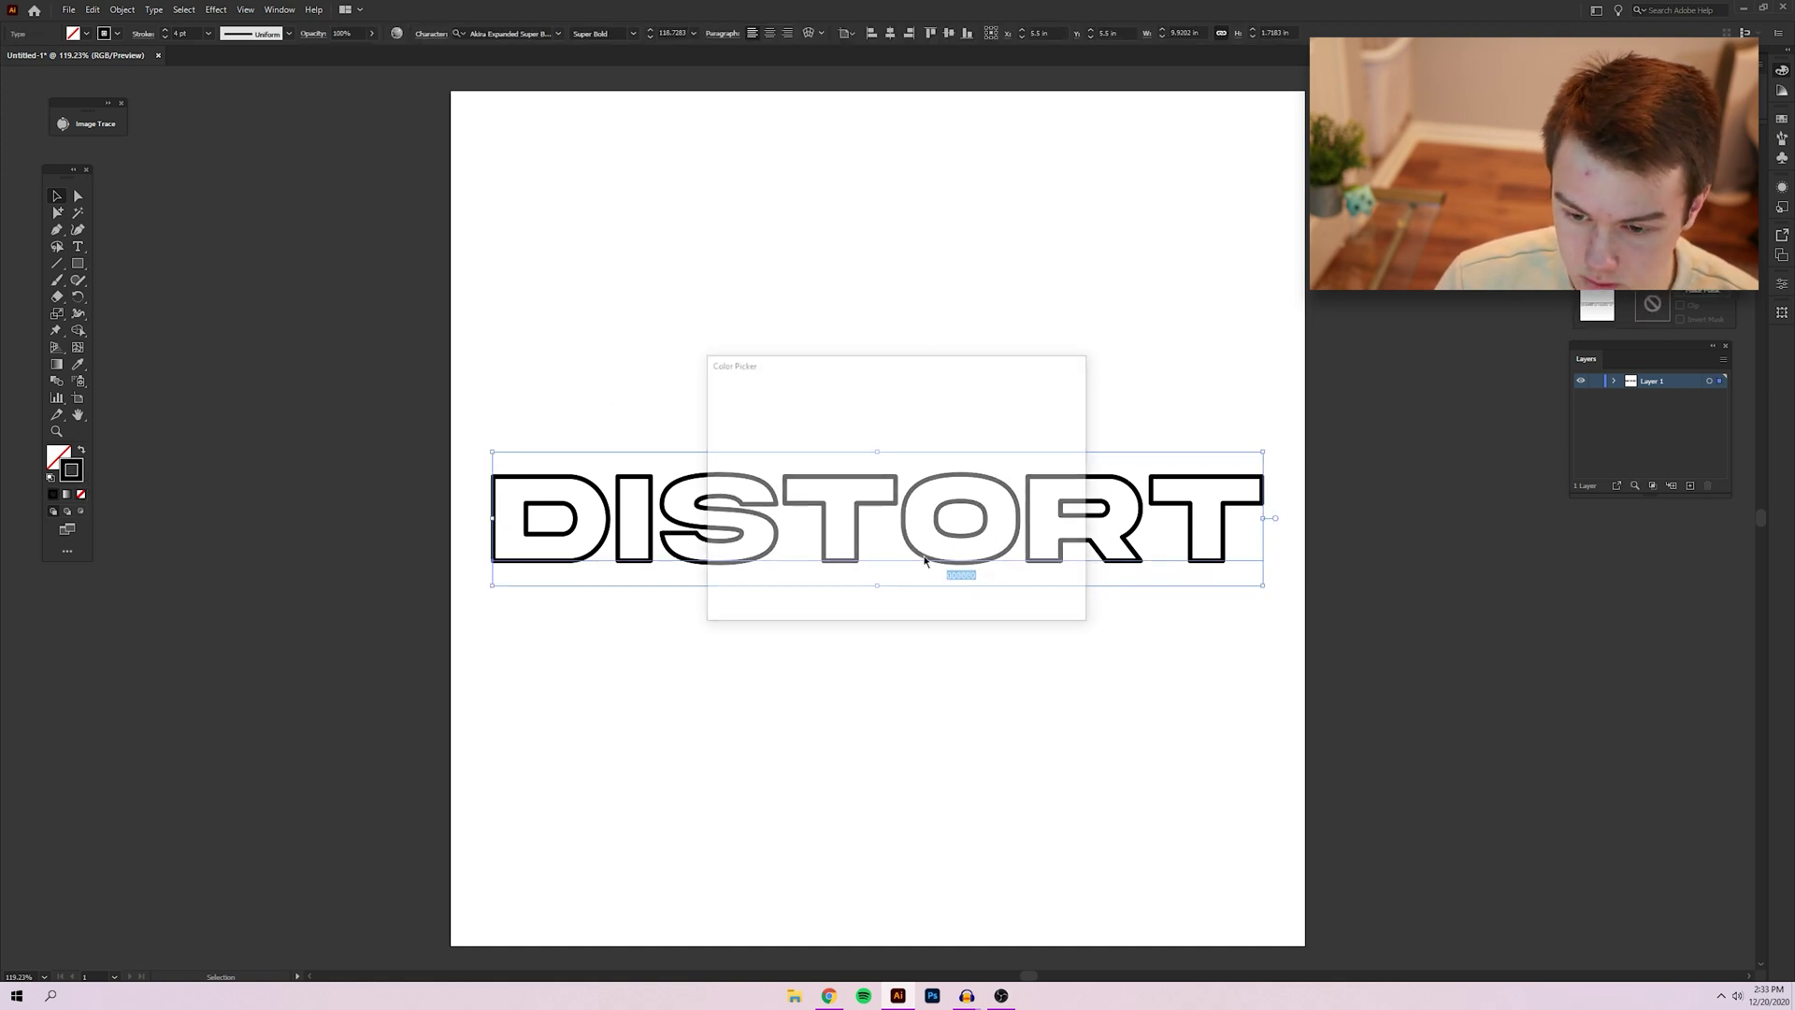
text(00aced)
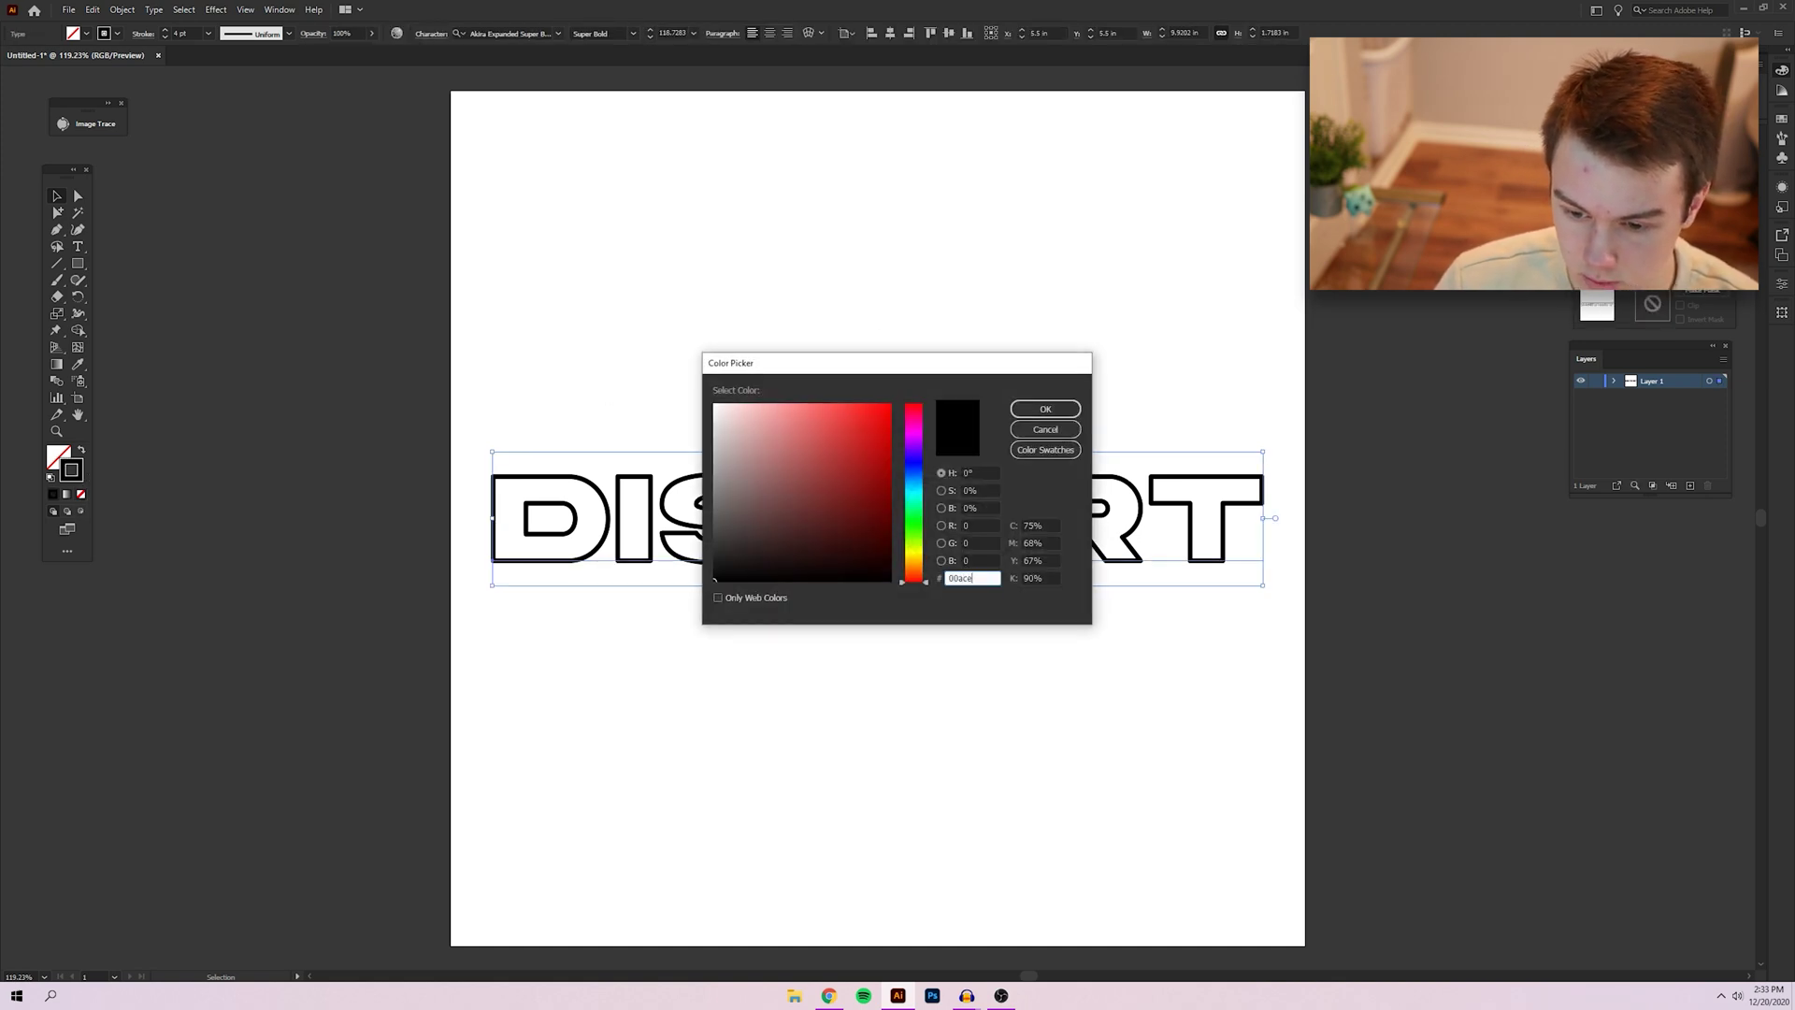
click(1044, 414)
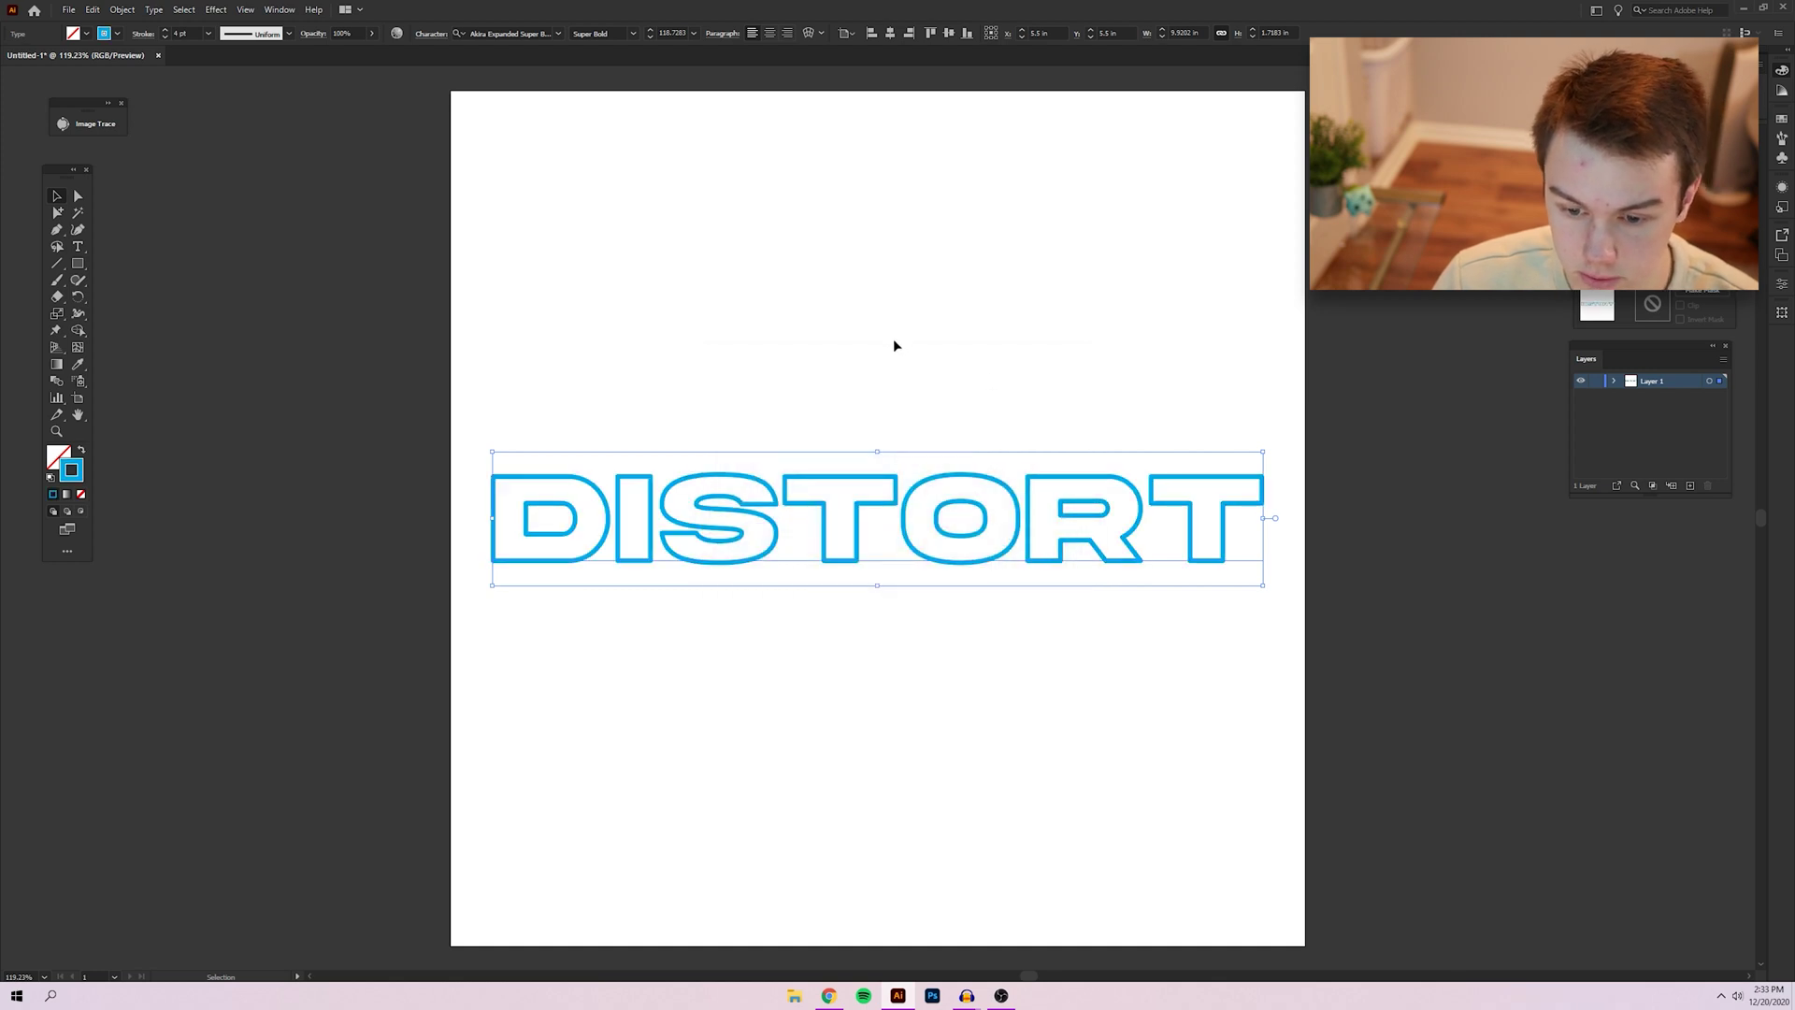
click(1210, 617)
click(934, 480)
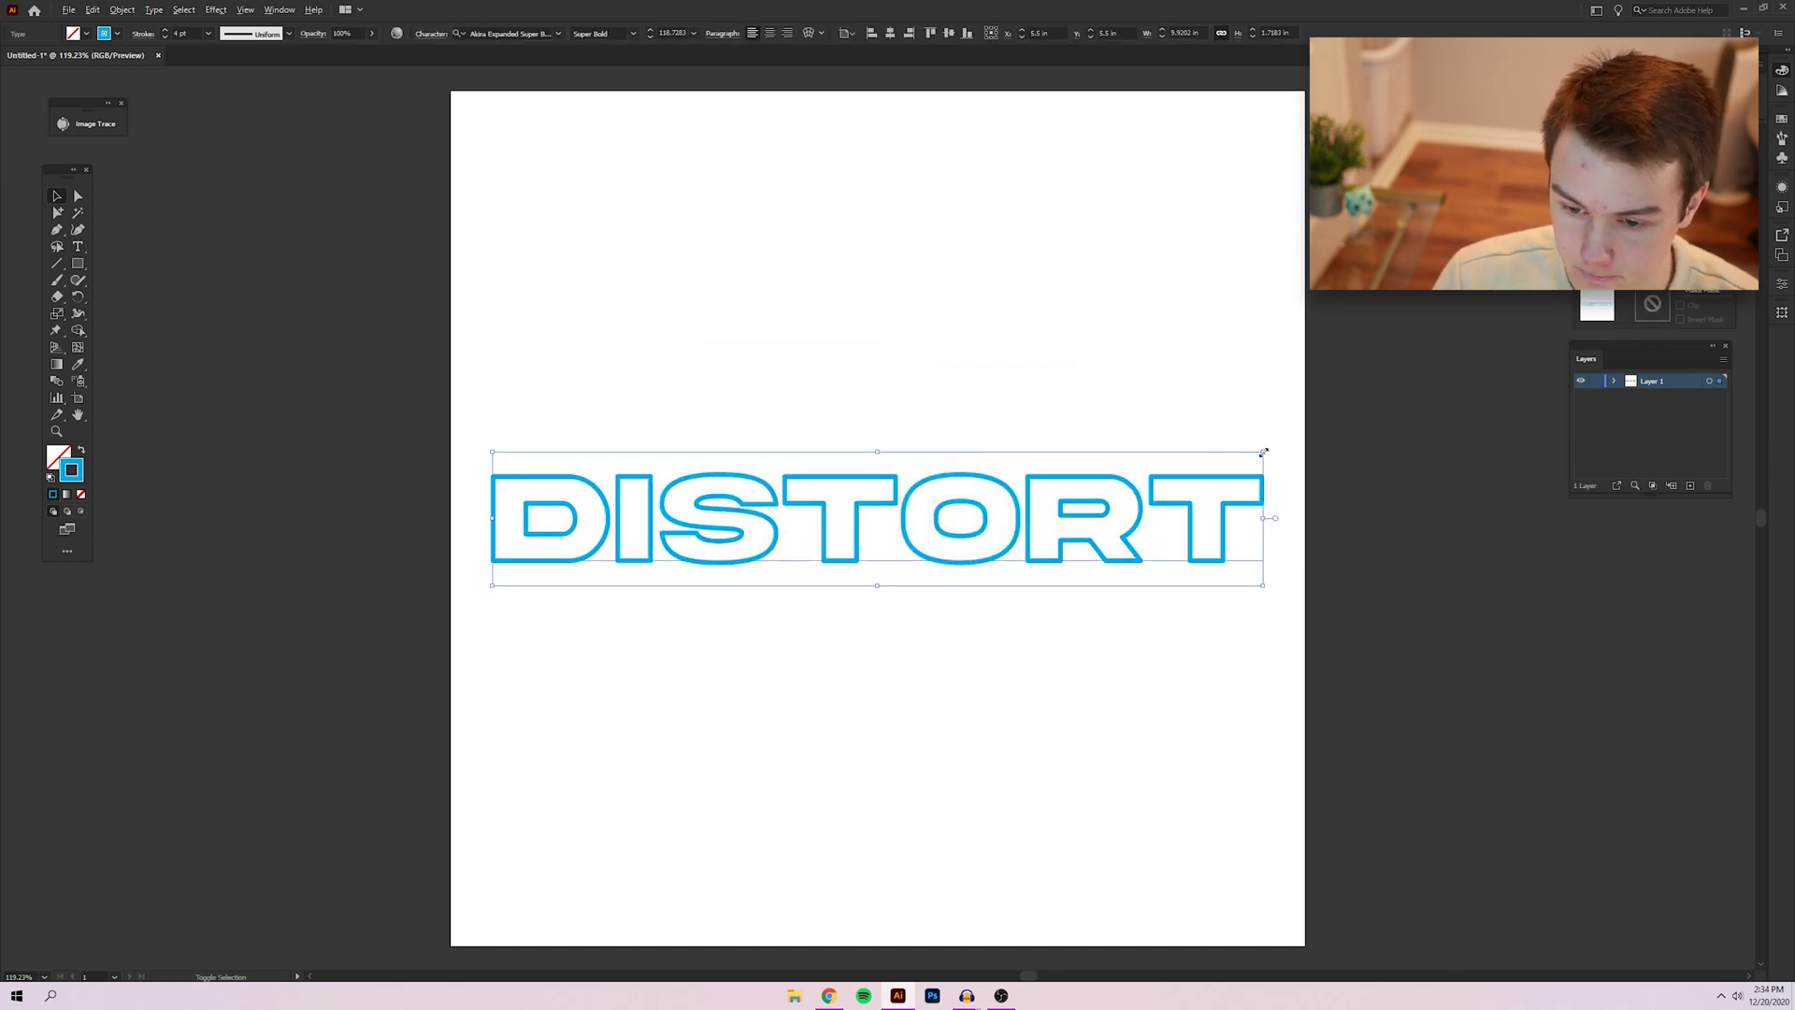
drag(1265, 452, 1196, 463)
Step: Select DISTORT and start Envelope Distort > Make with Mesh with preview on
click(1039, 652)
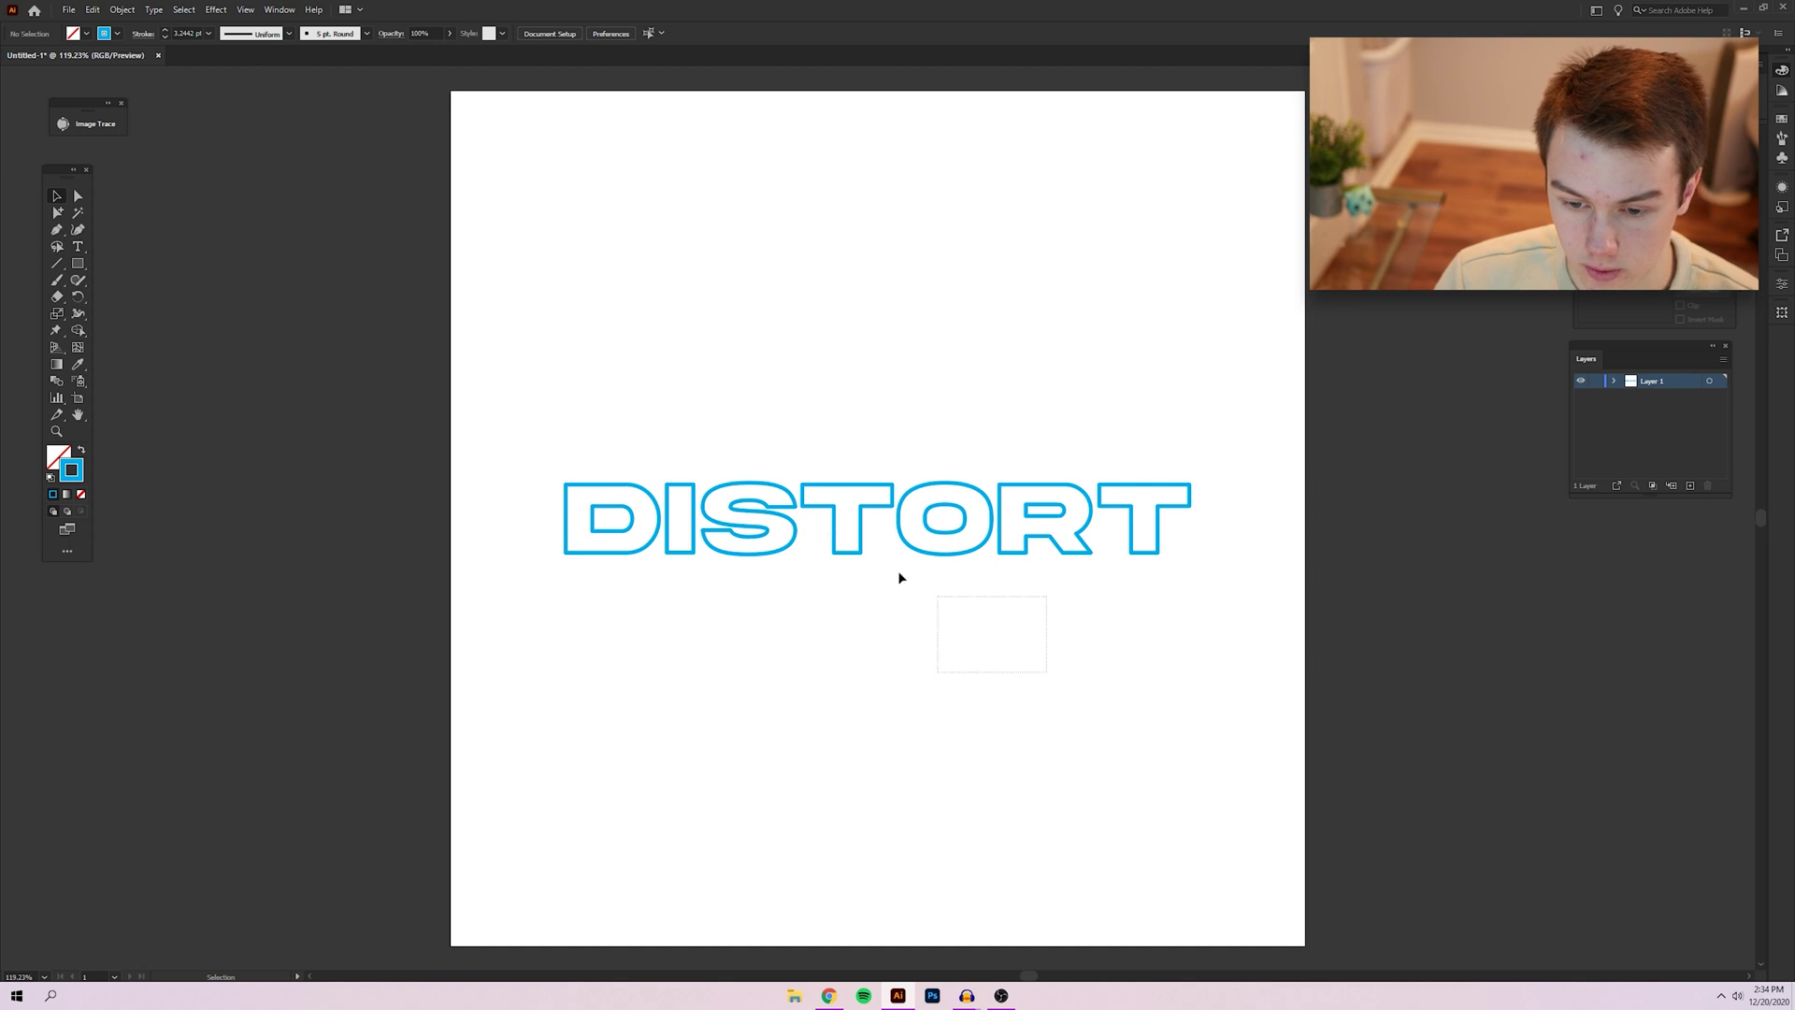
drag(900, 577, 714, 463)
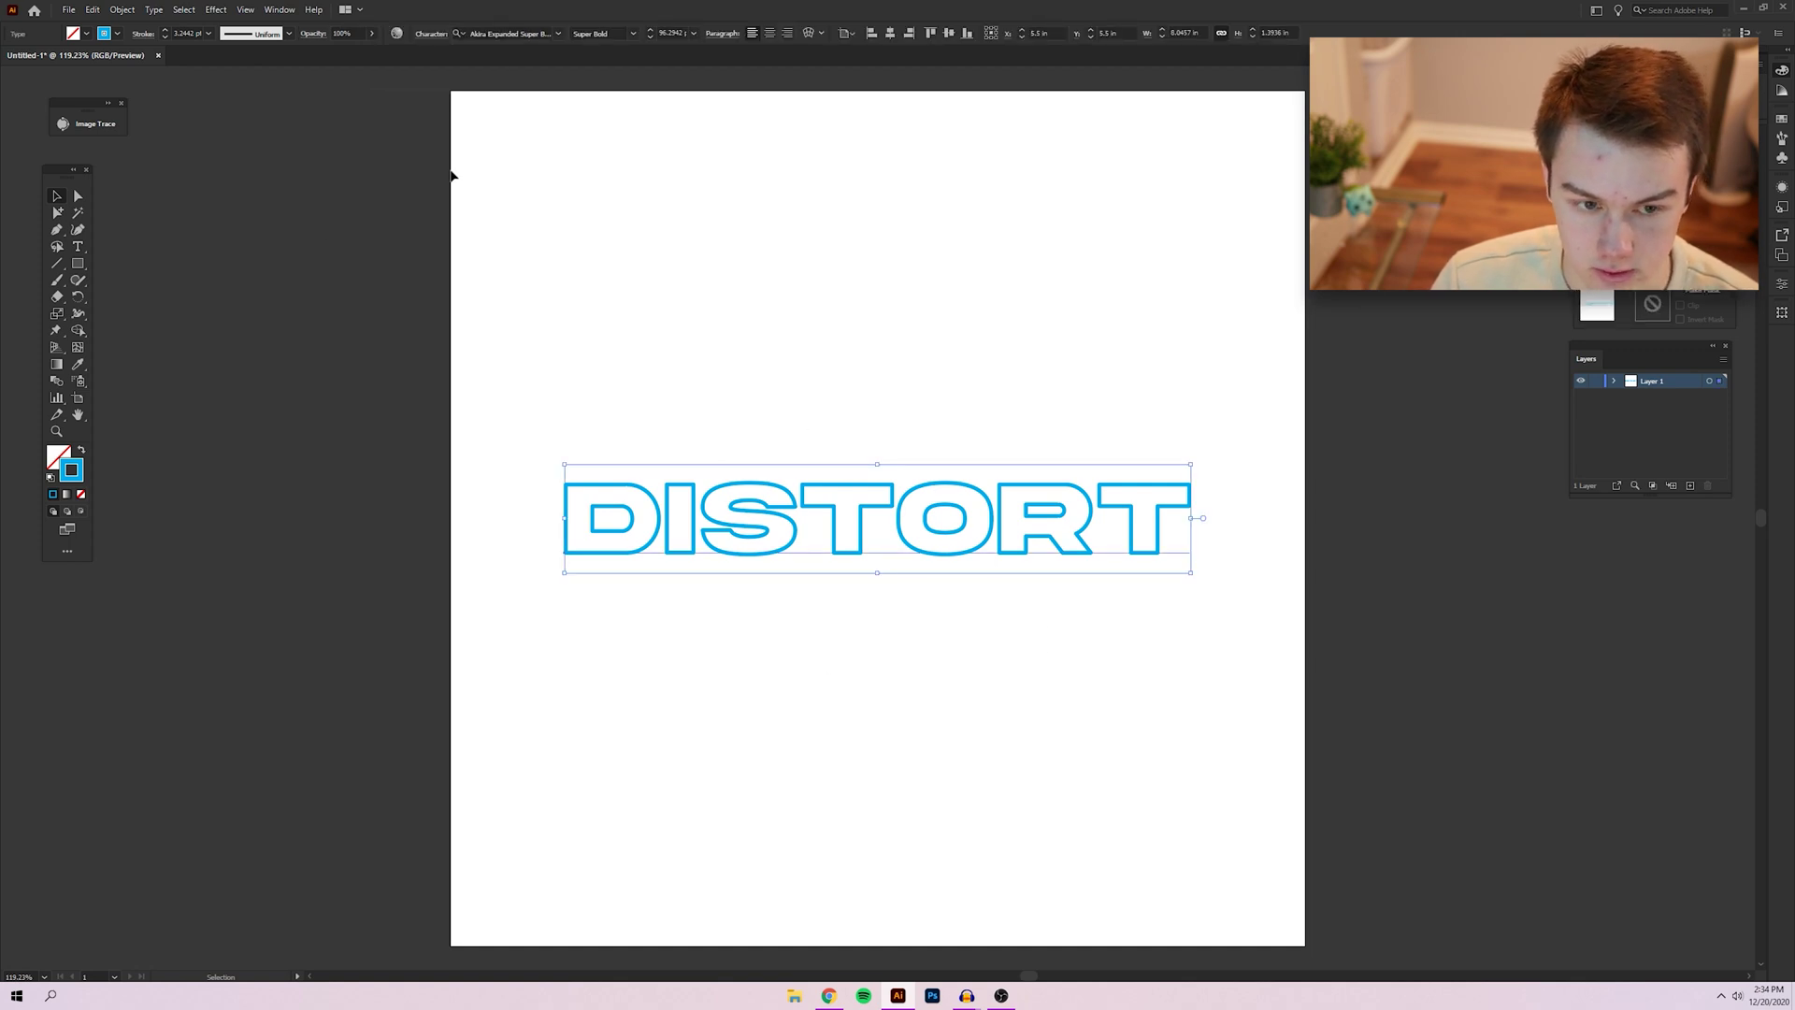
click(129, 11)
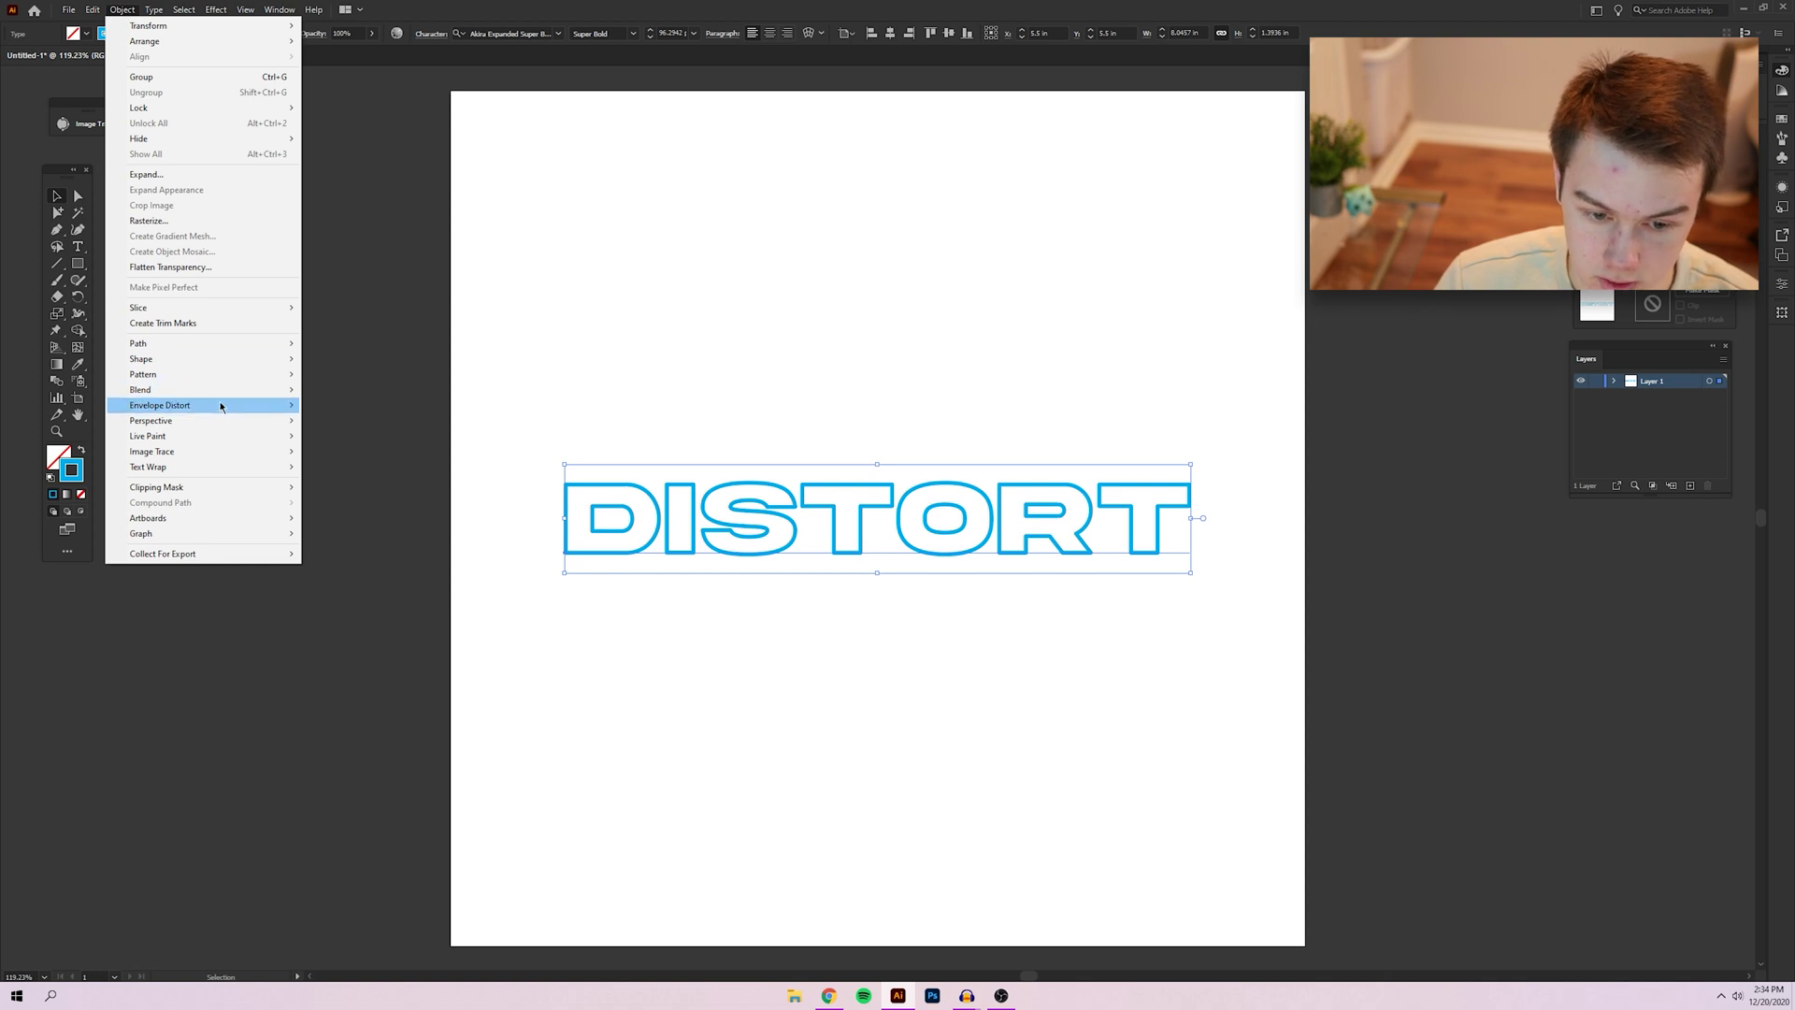
mouse_move(224, 405)
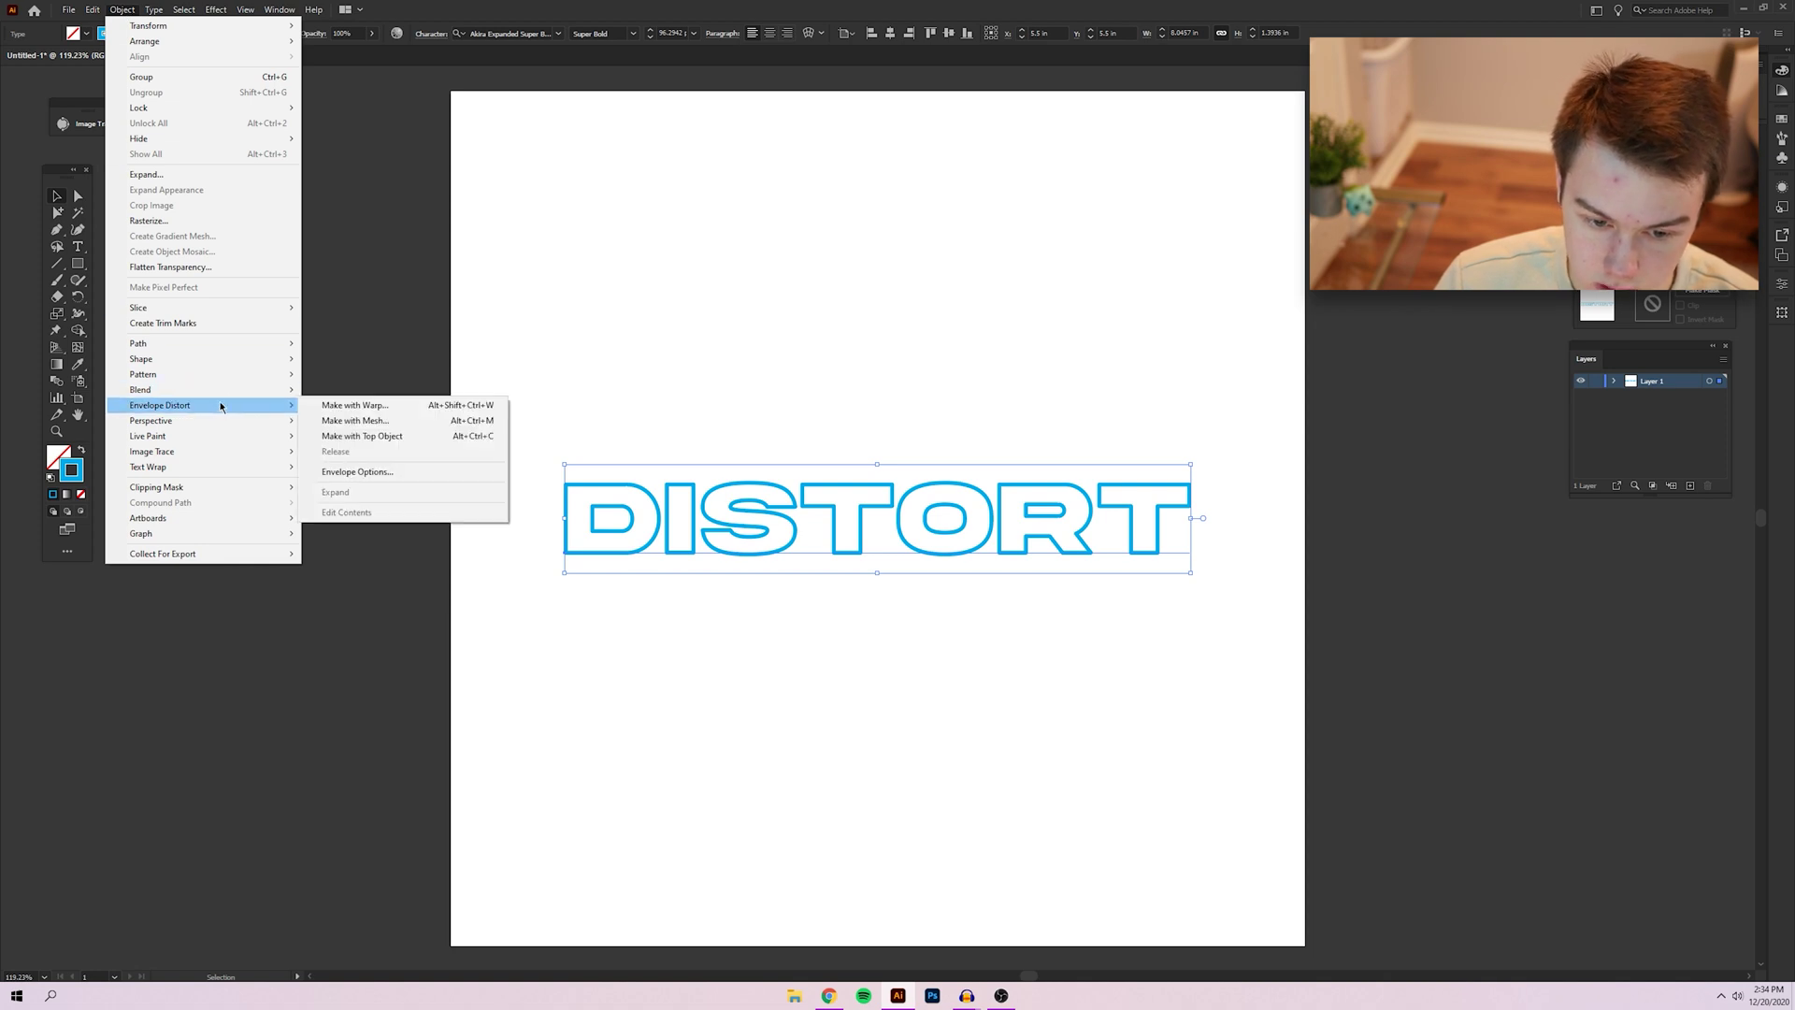
click(418, 422)
click(20, 127)
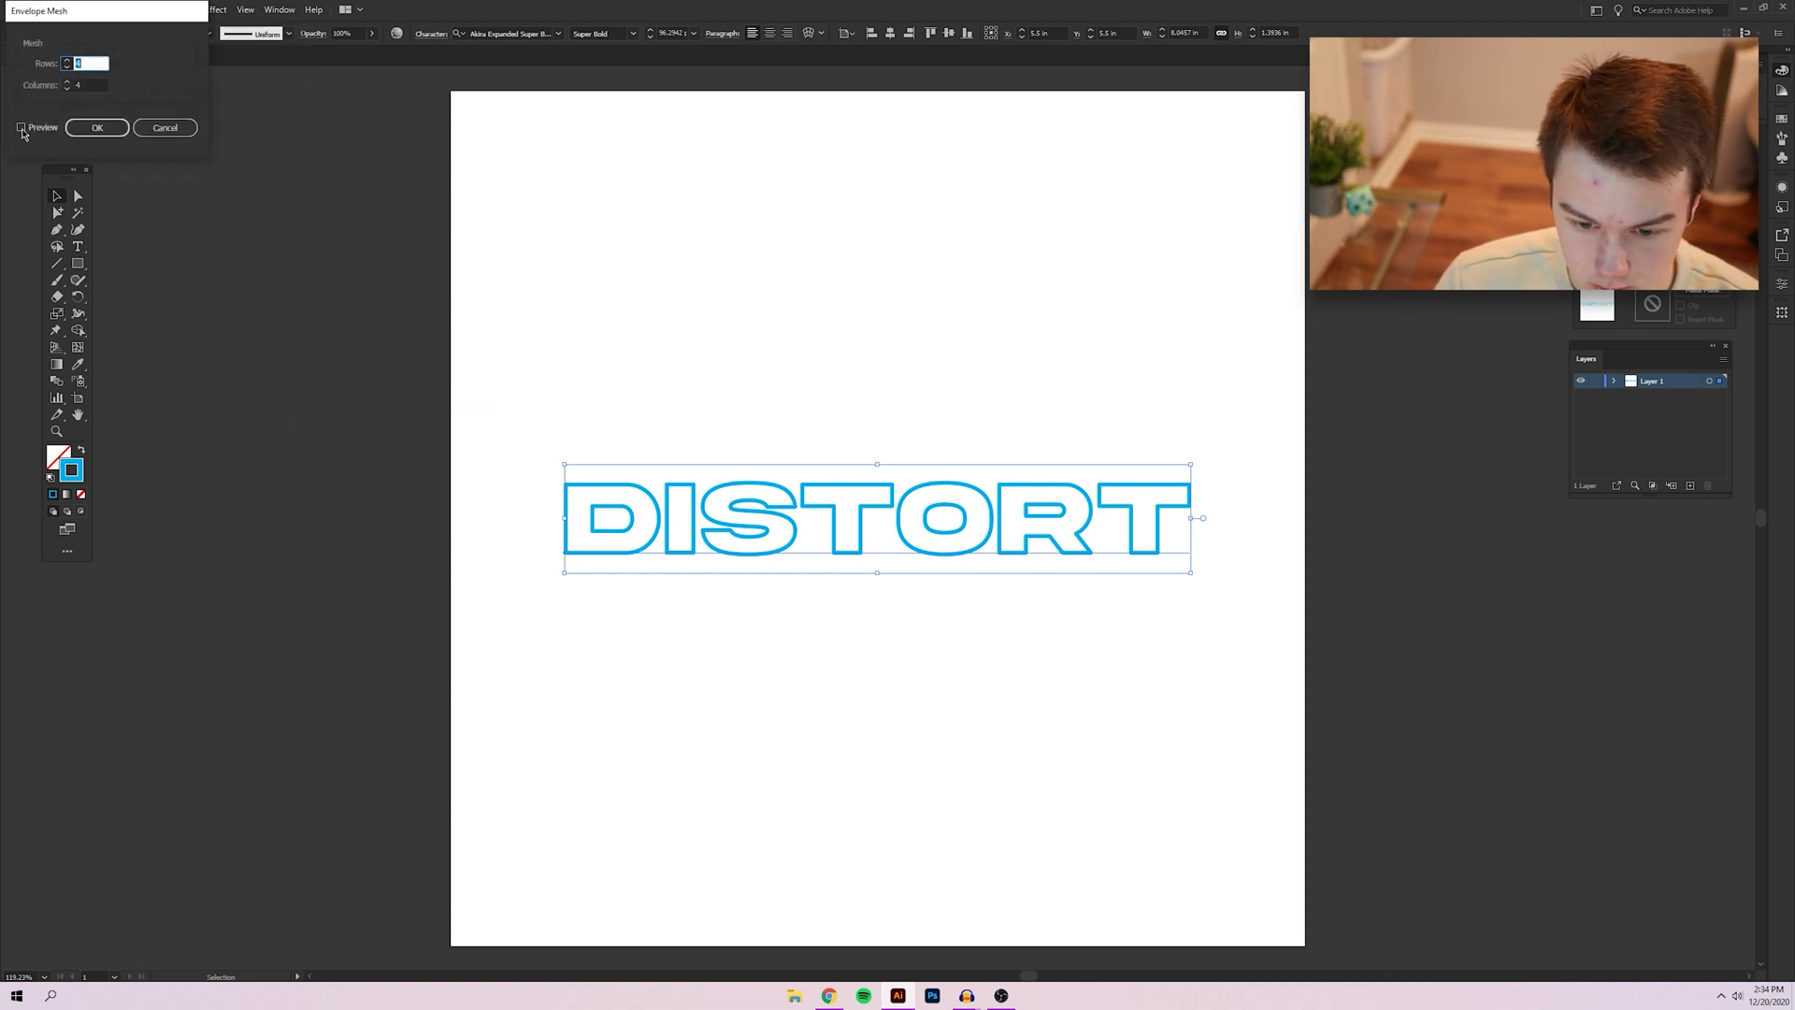
Step: Settle the mesh at 4 rows and 4 columns and apply the envelope
double_click(92, 63)
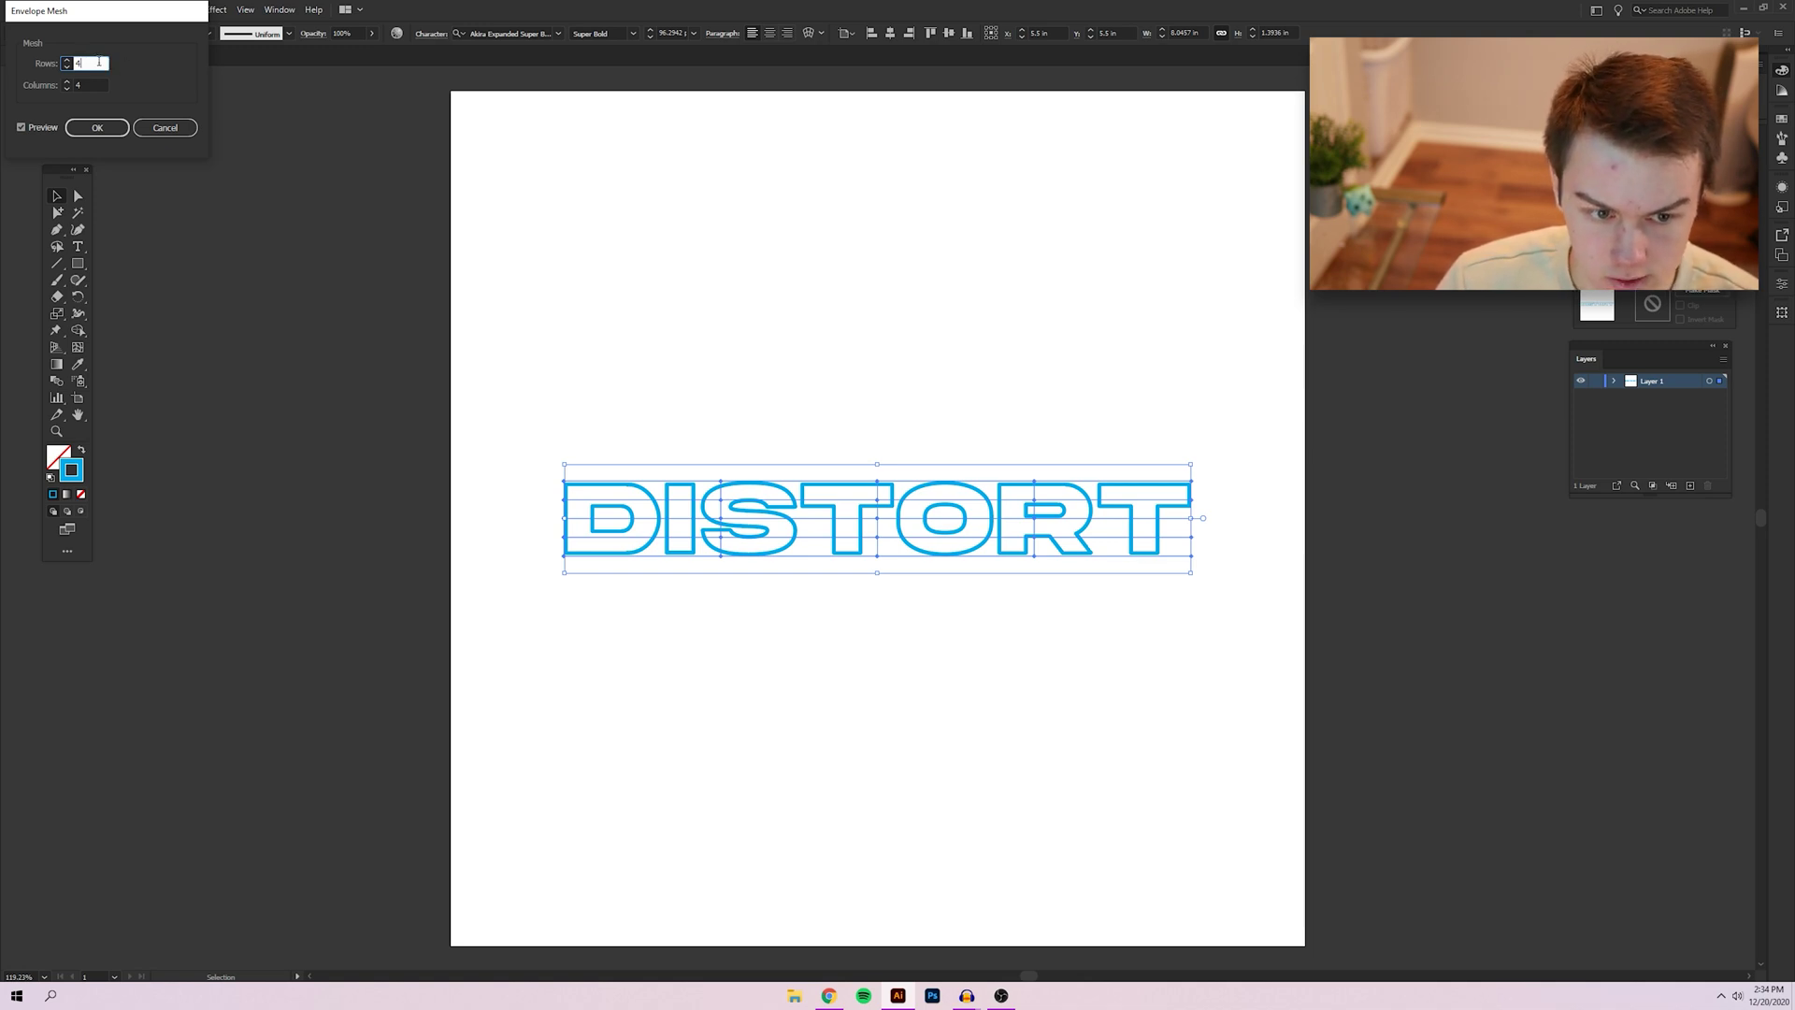
click(67, 69)
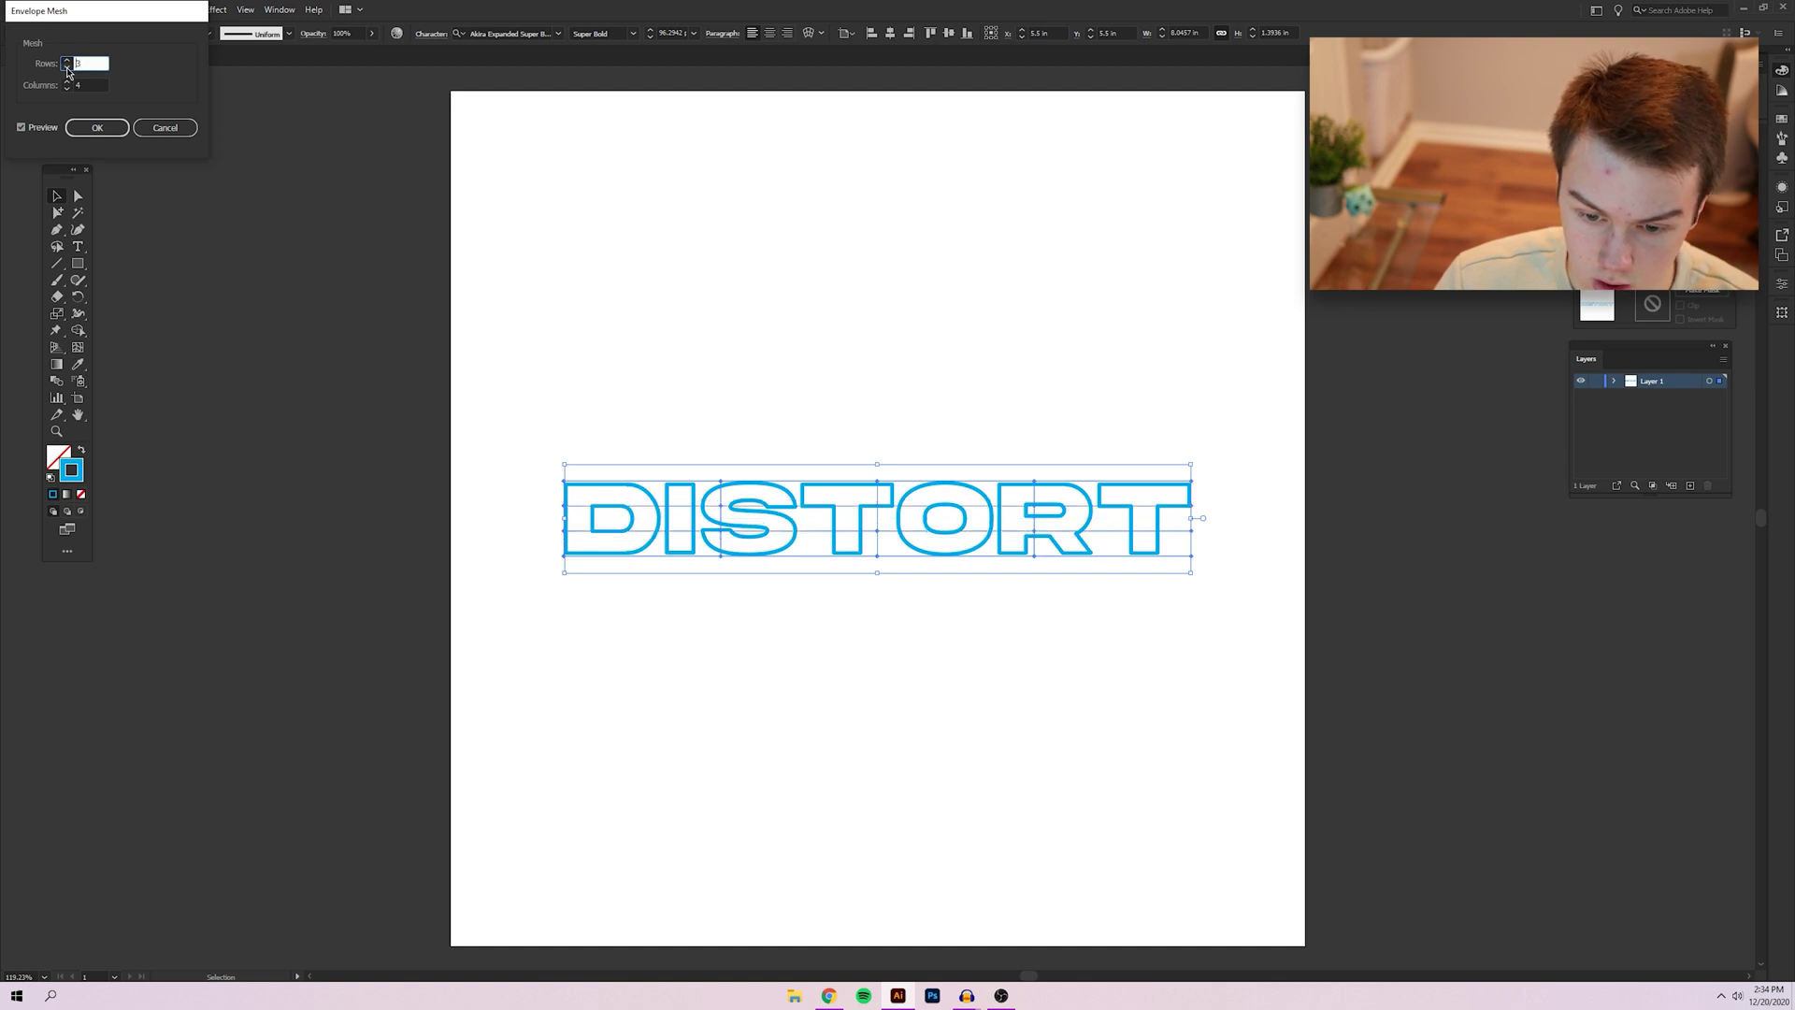
click(66, 68)
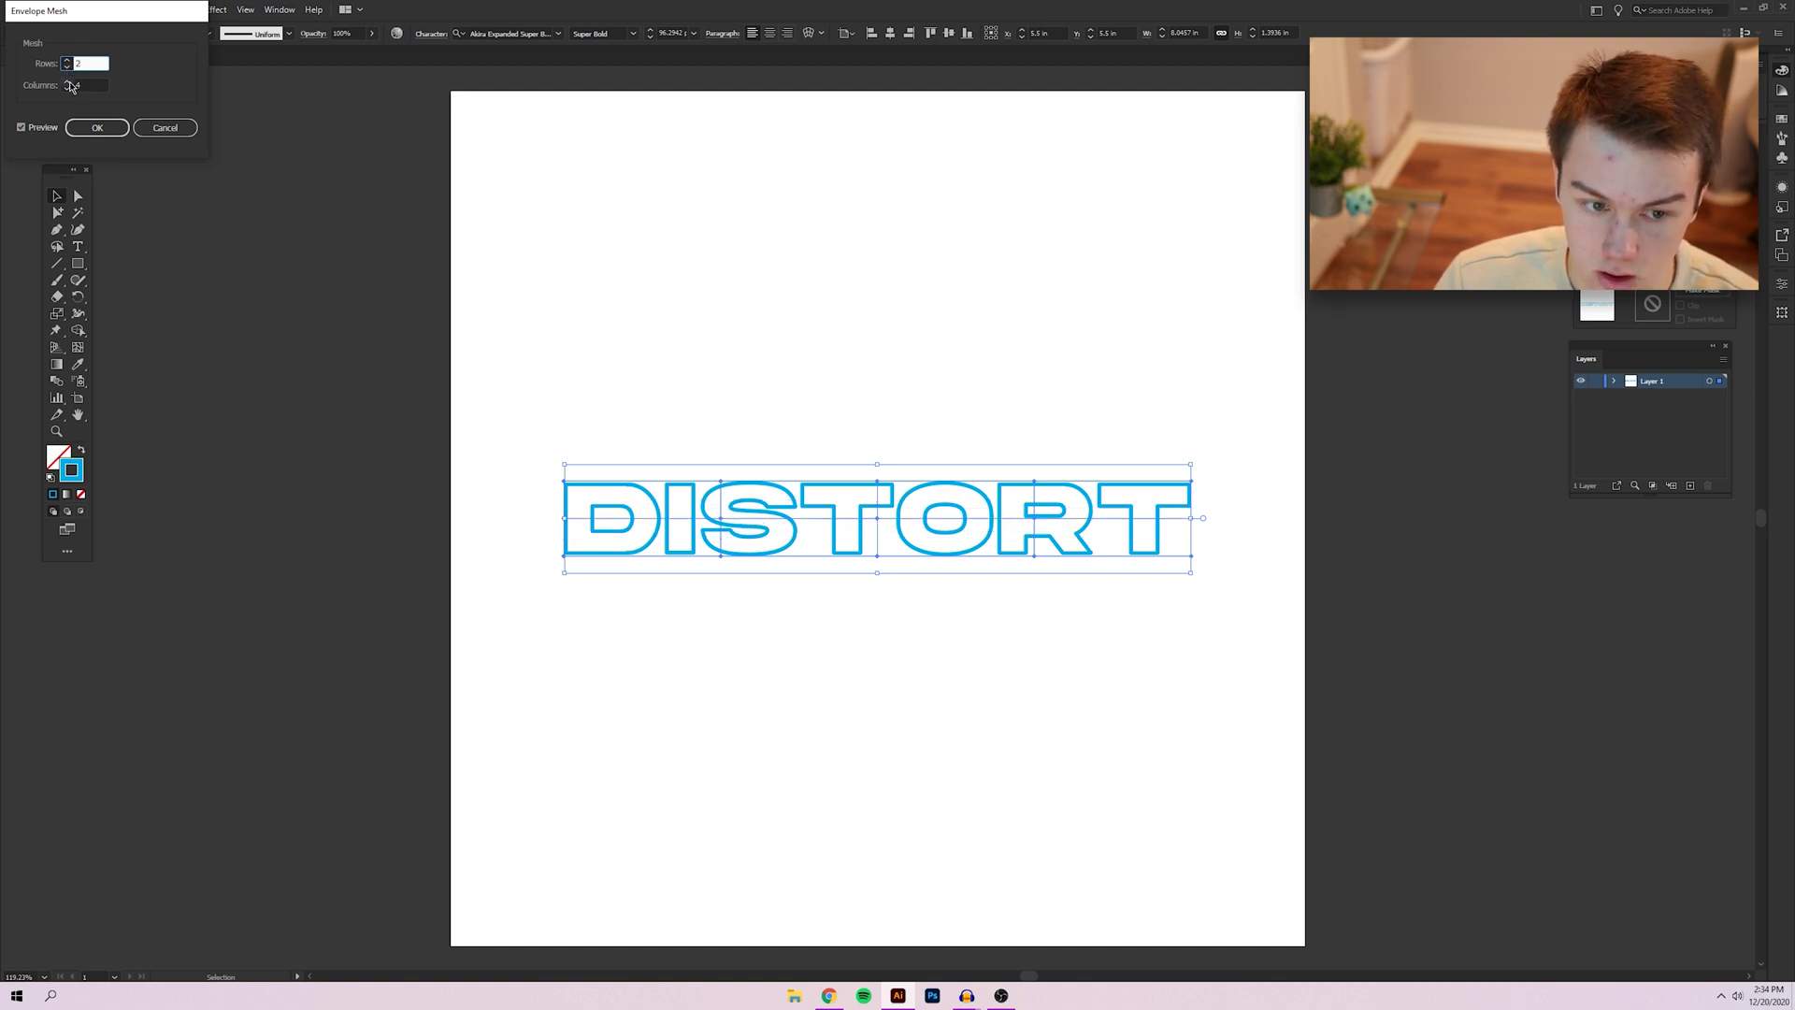
click(67, 90)
click(67, 90)
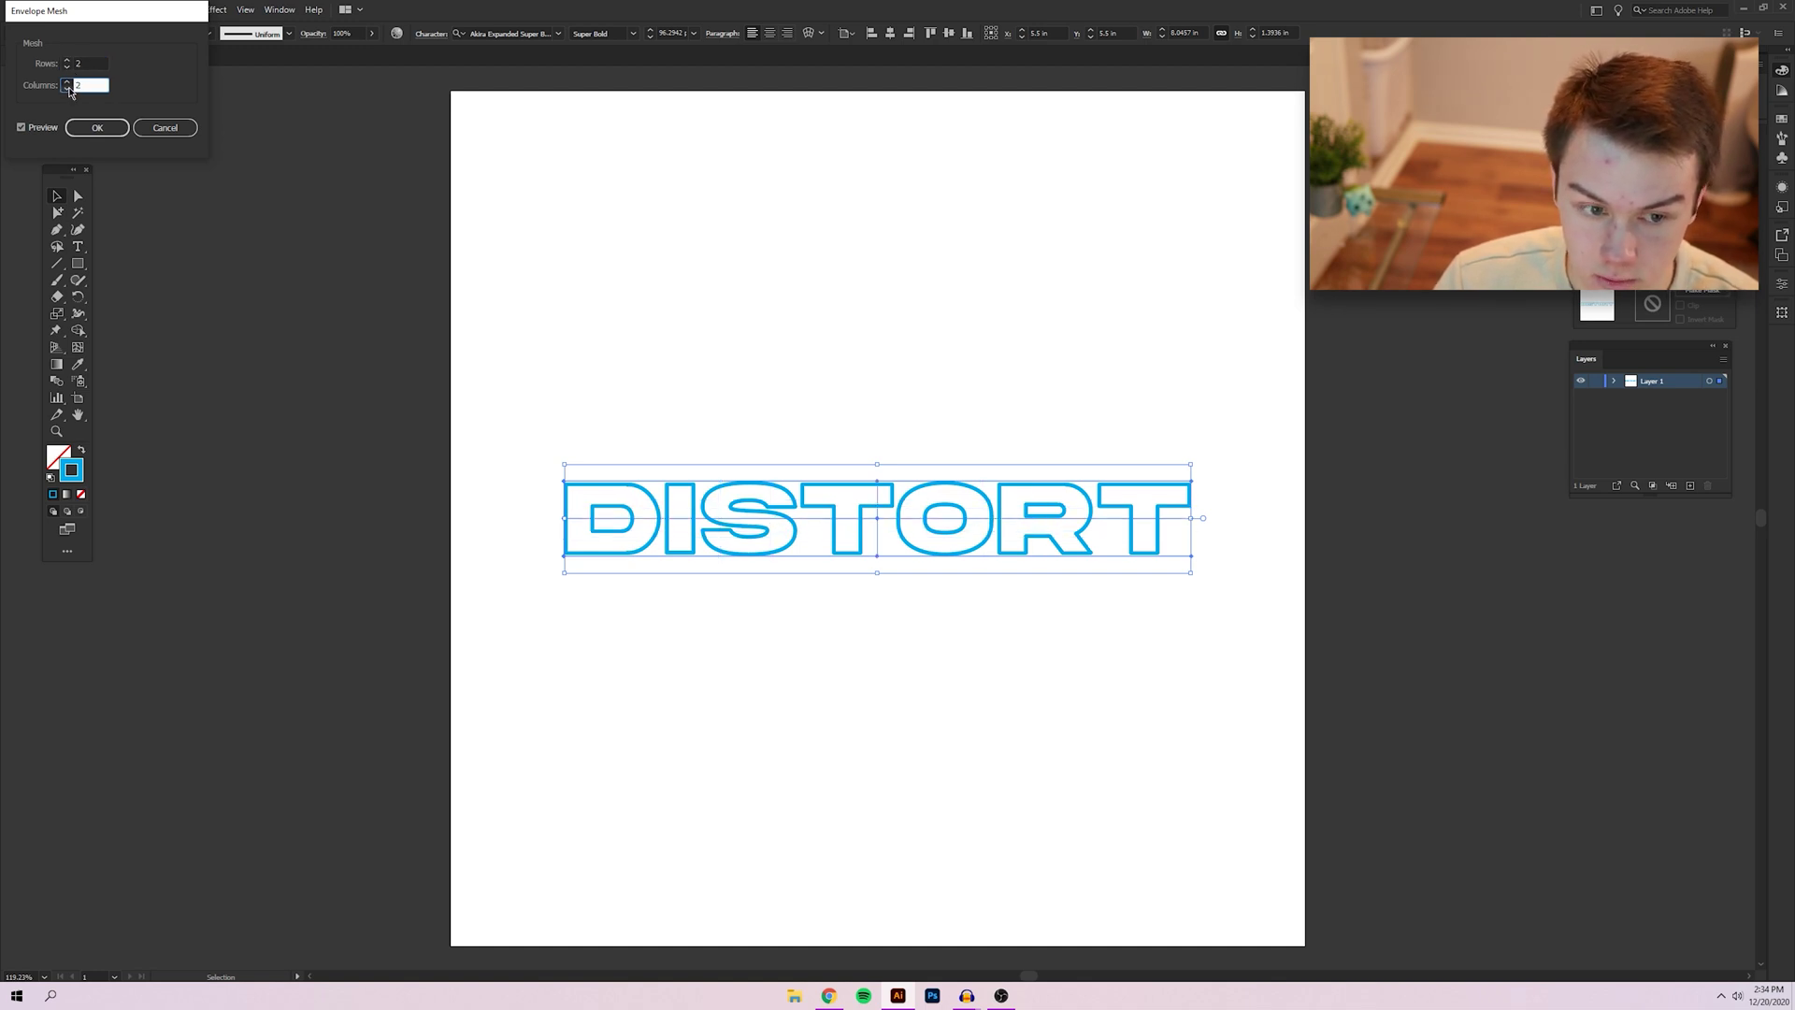
click(67, 82)
click(67, 83)
click(67, 59)
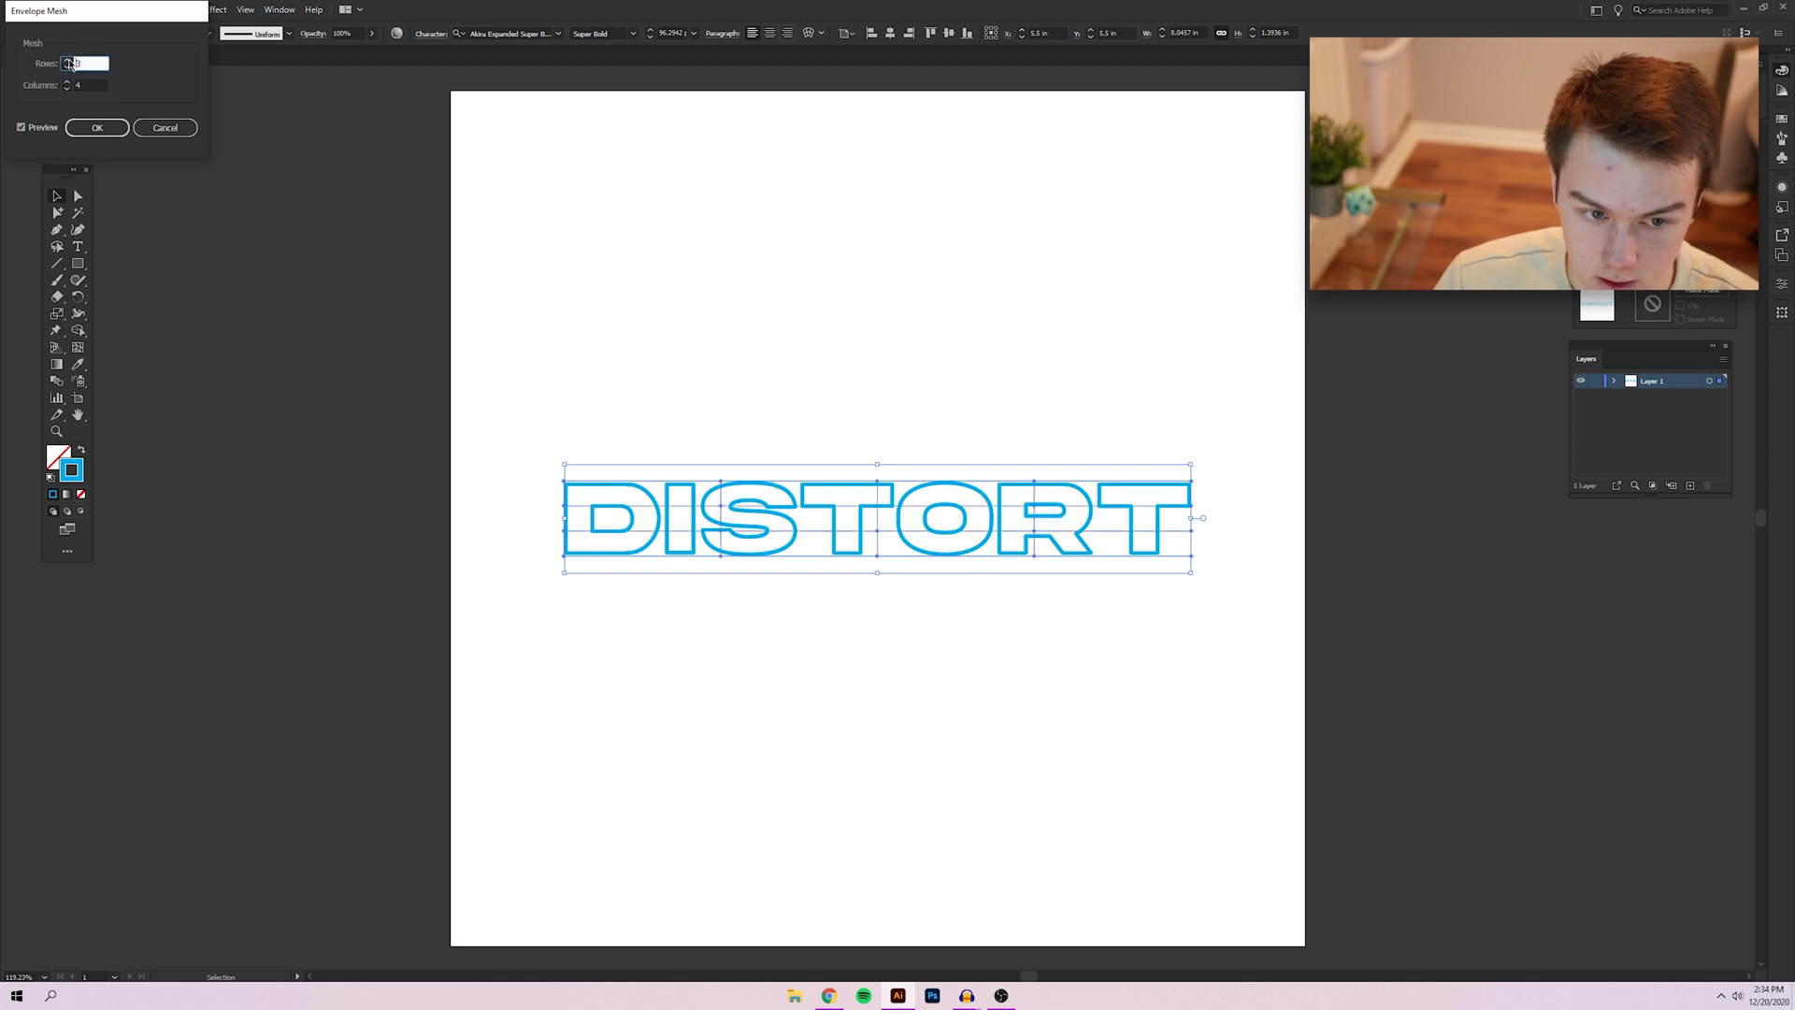
click(66, 58)
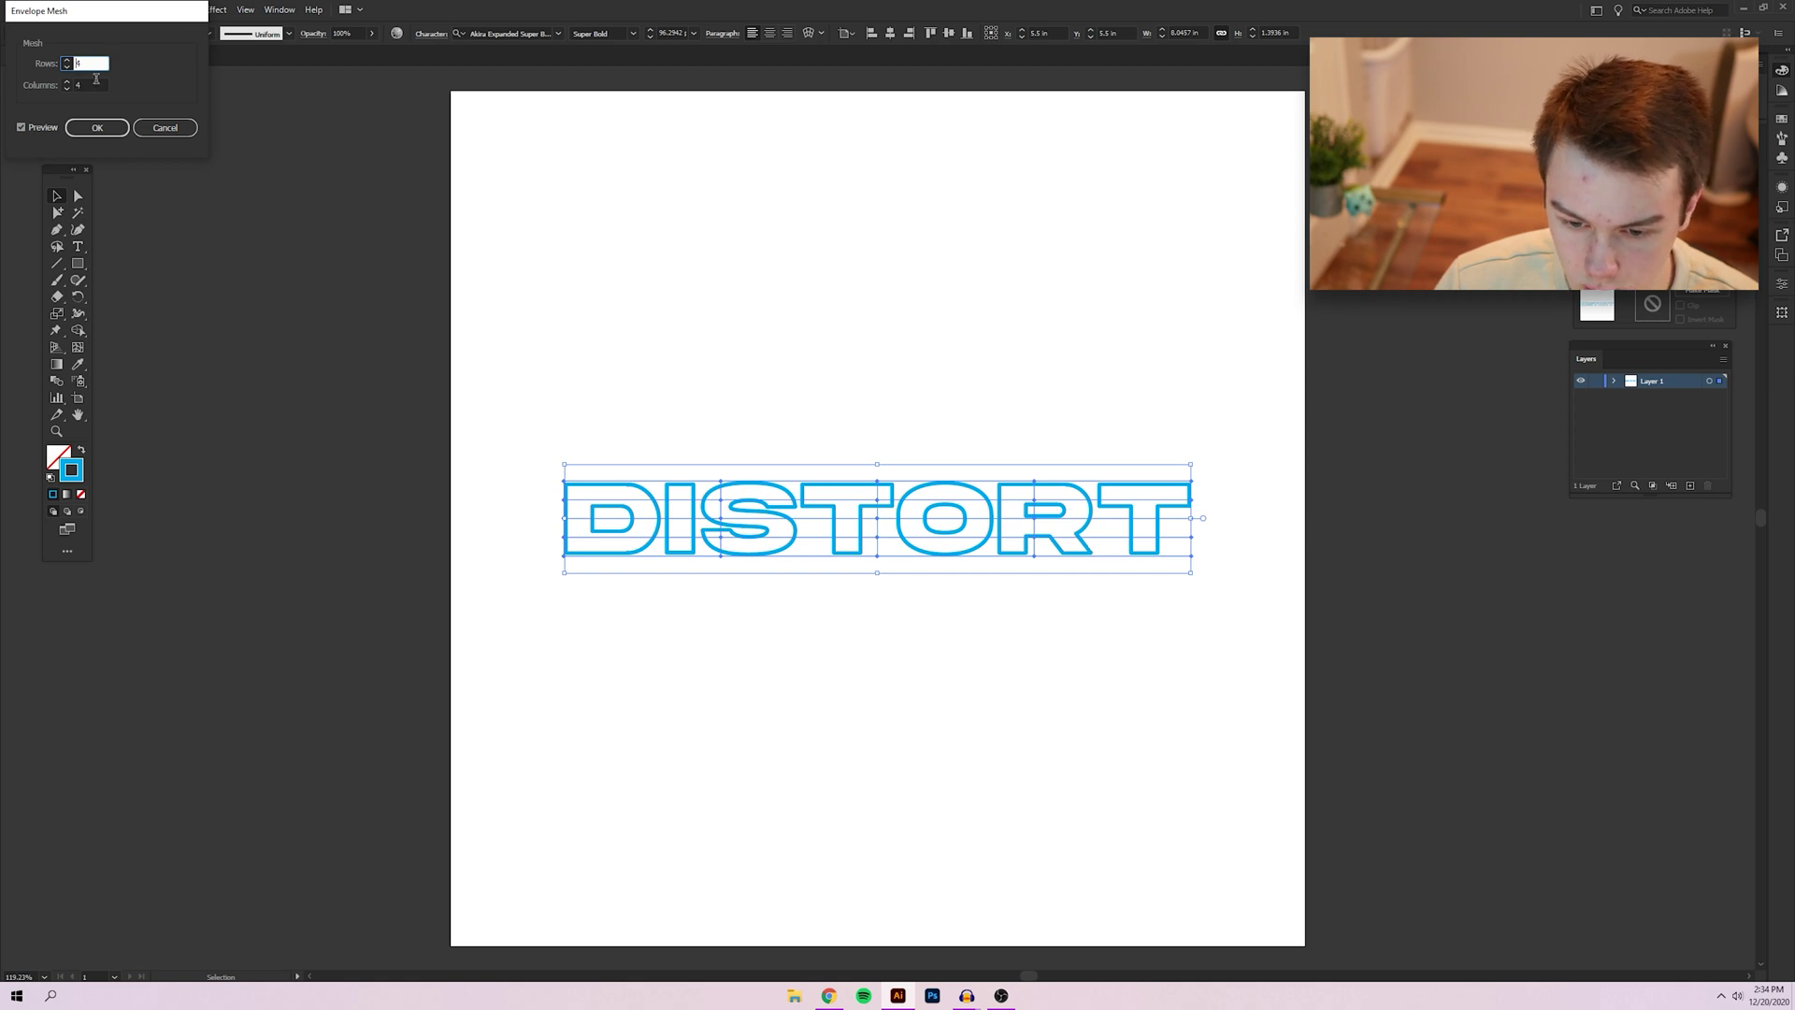
click(67, 67)
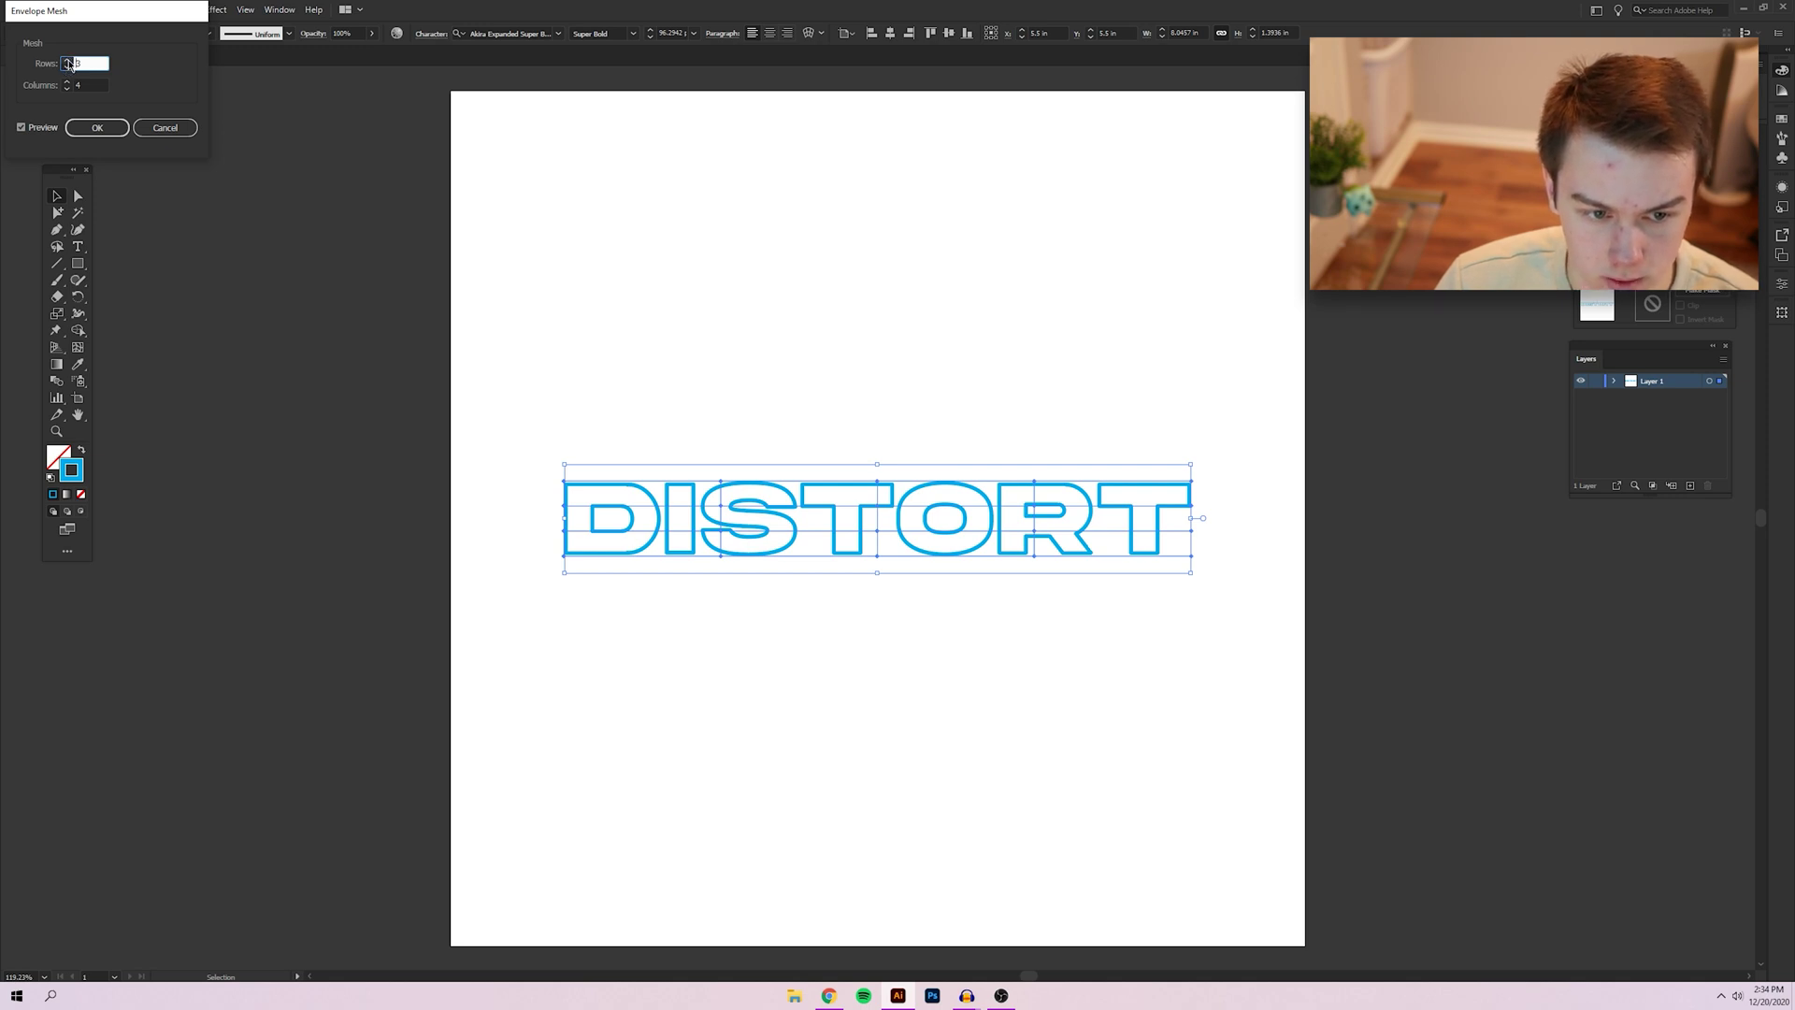
click(67, 61)
click(97, 127)
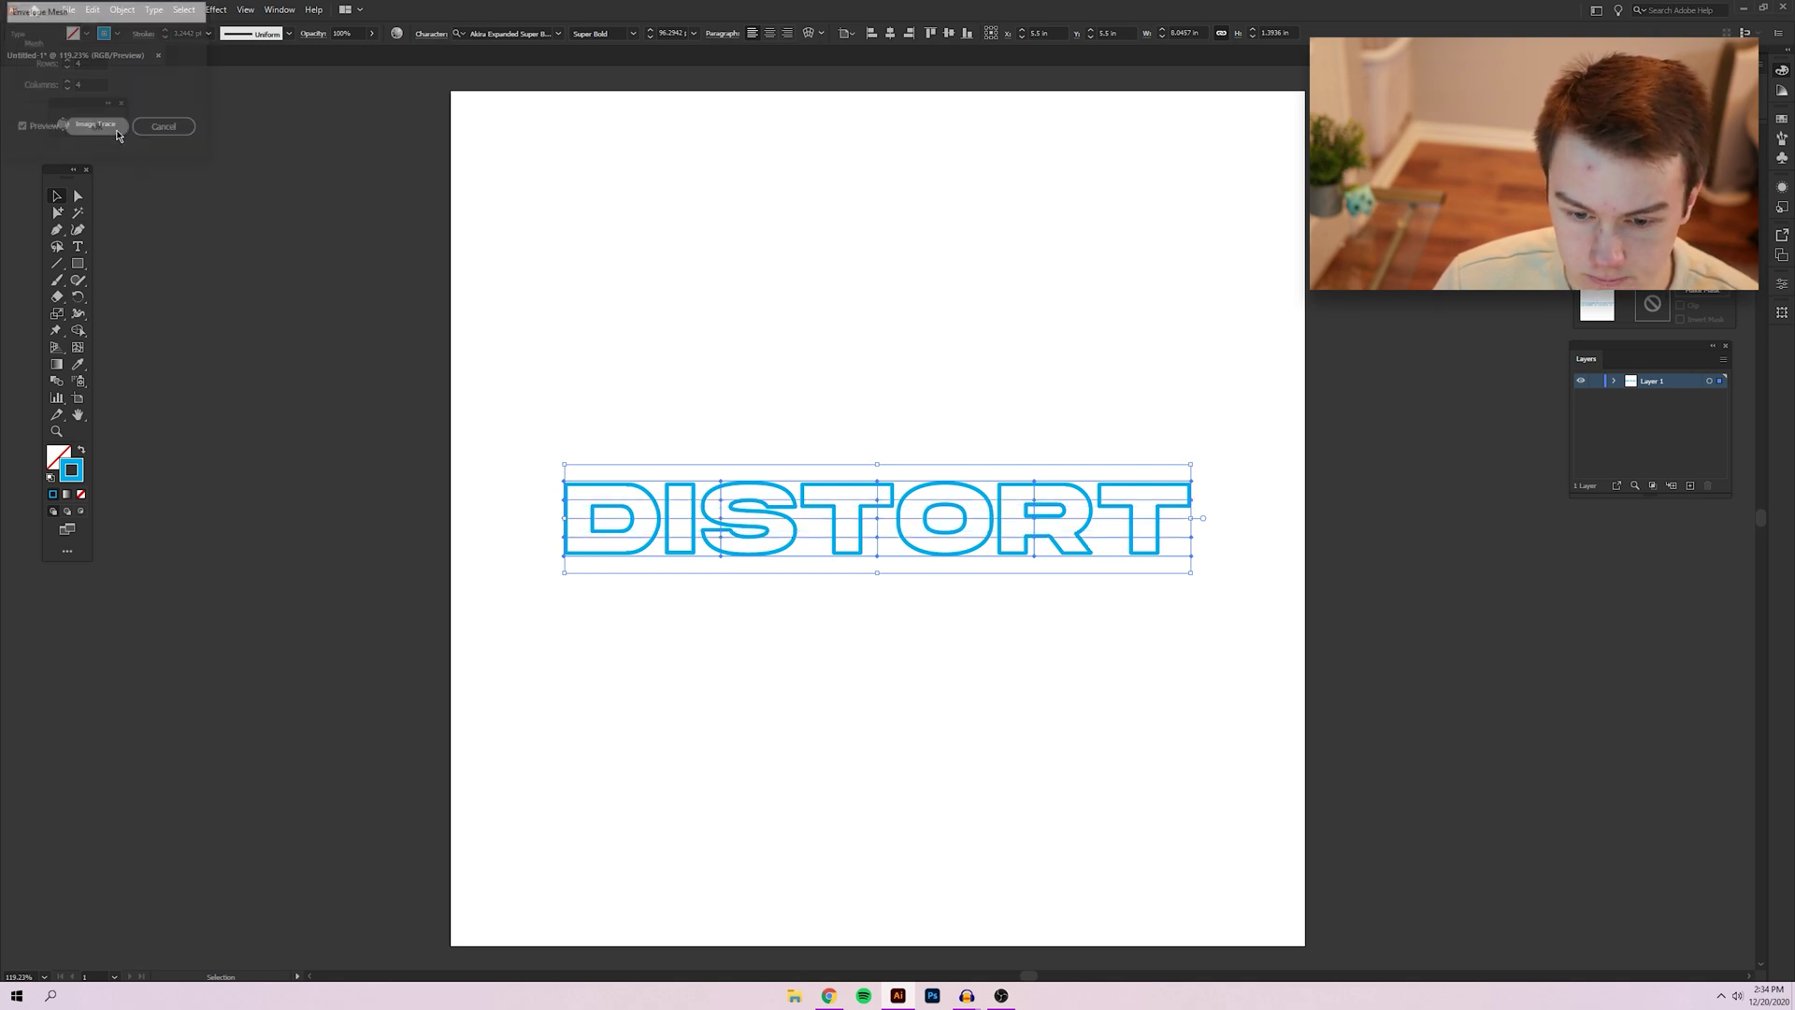
click(77, 196)
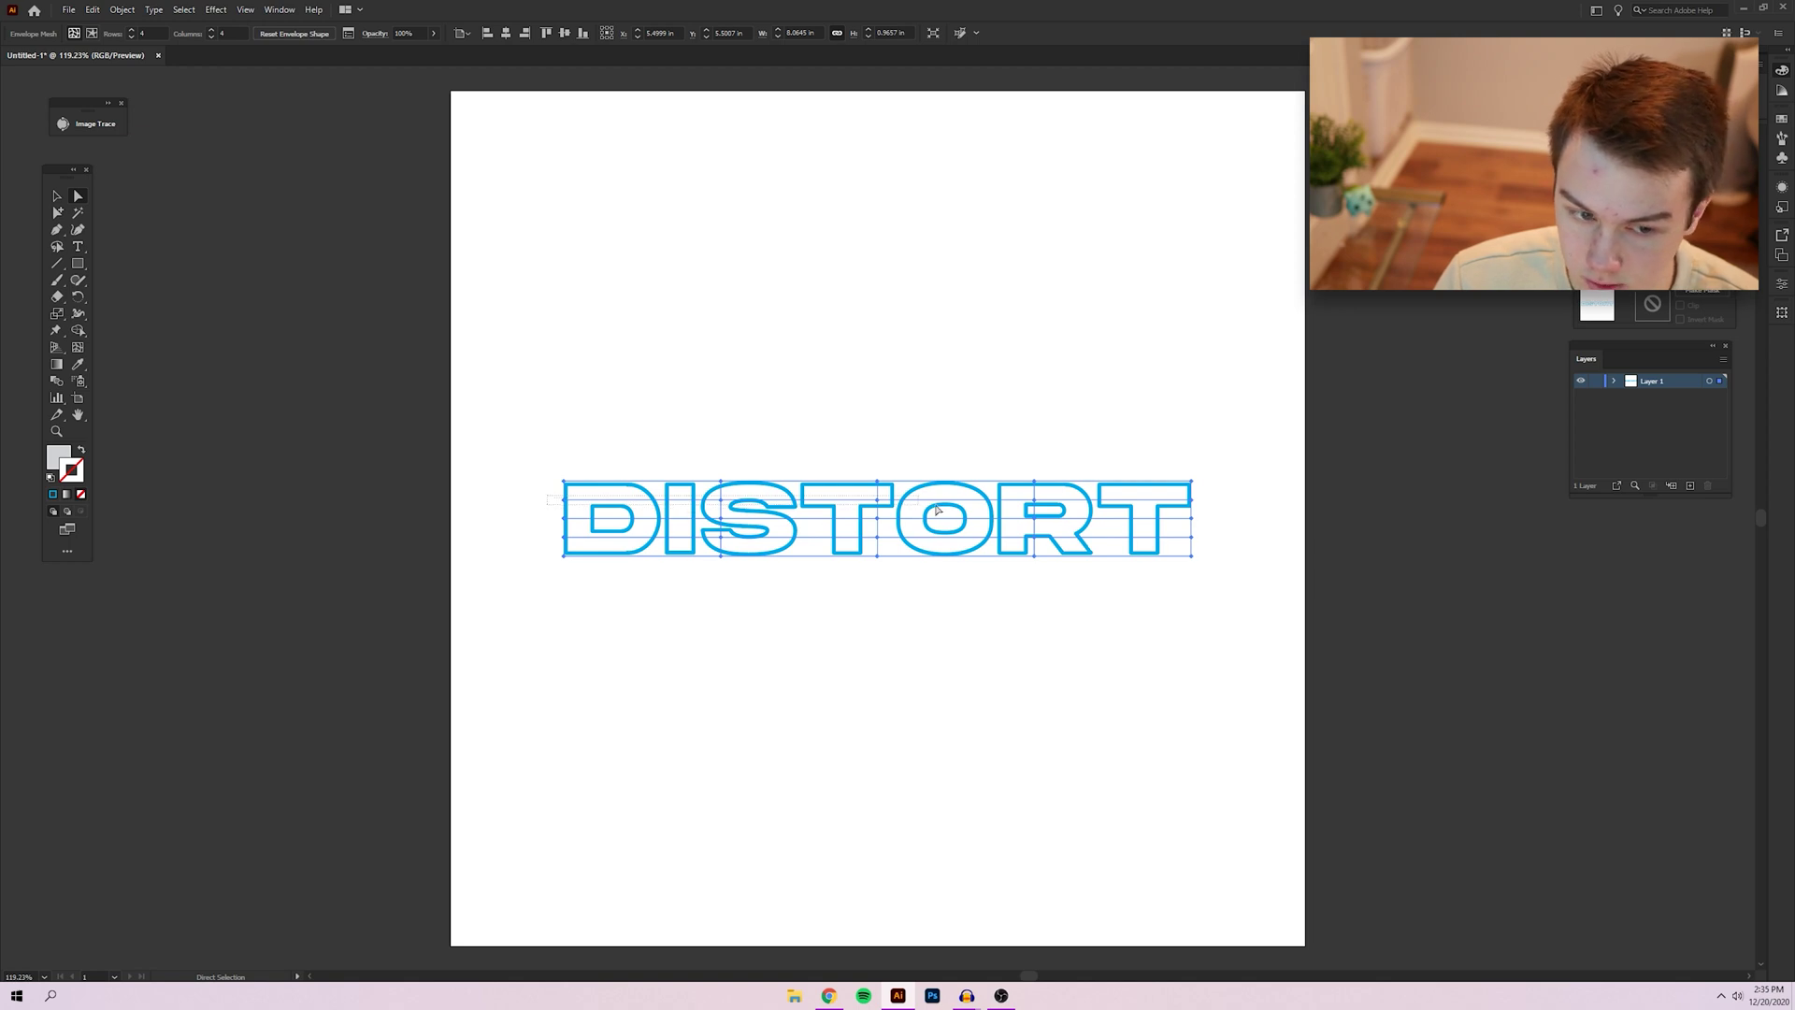
Step: Test-nudge mesh points and pull DISTORT's left edge into a point, then undo those warps
click(504, 466)
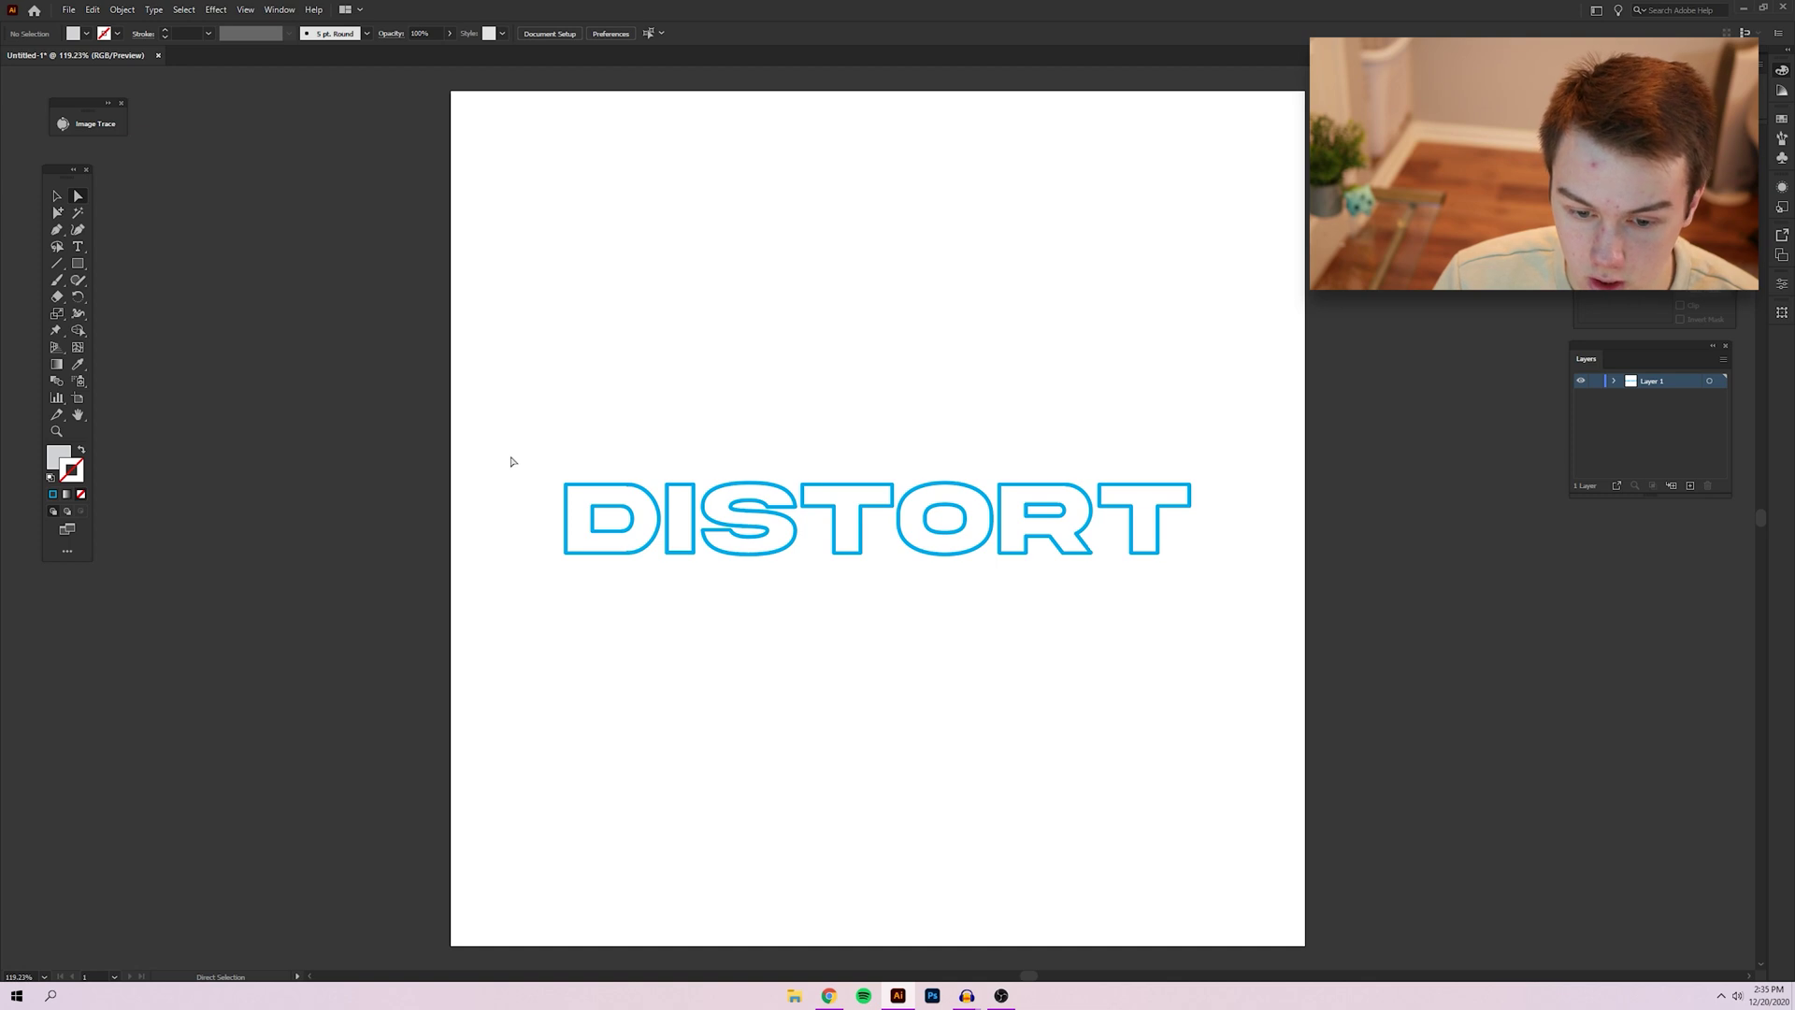
drag(543, 506, 581, 509)
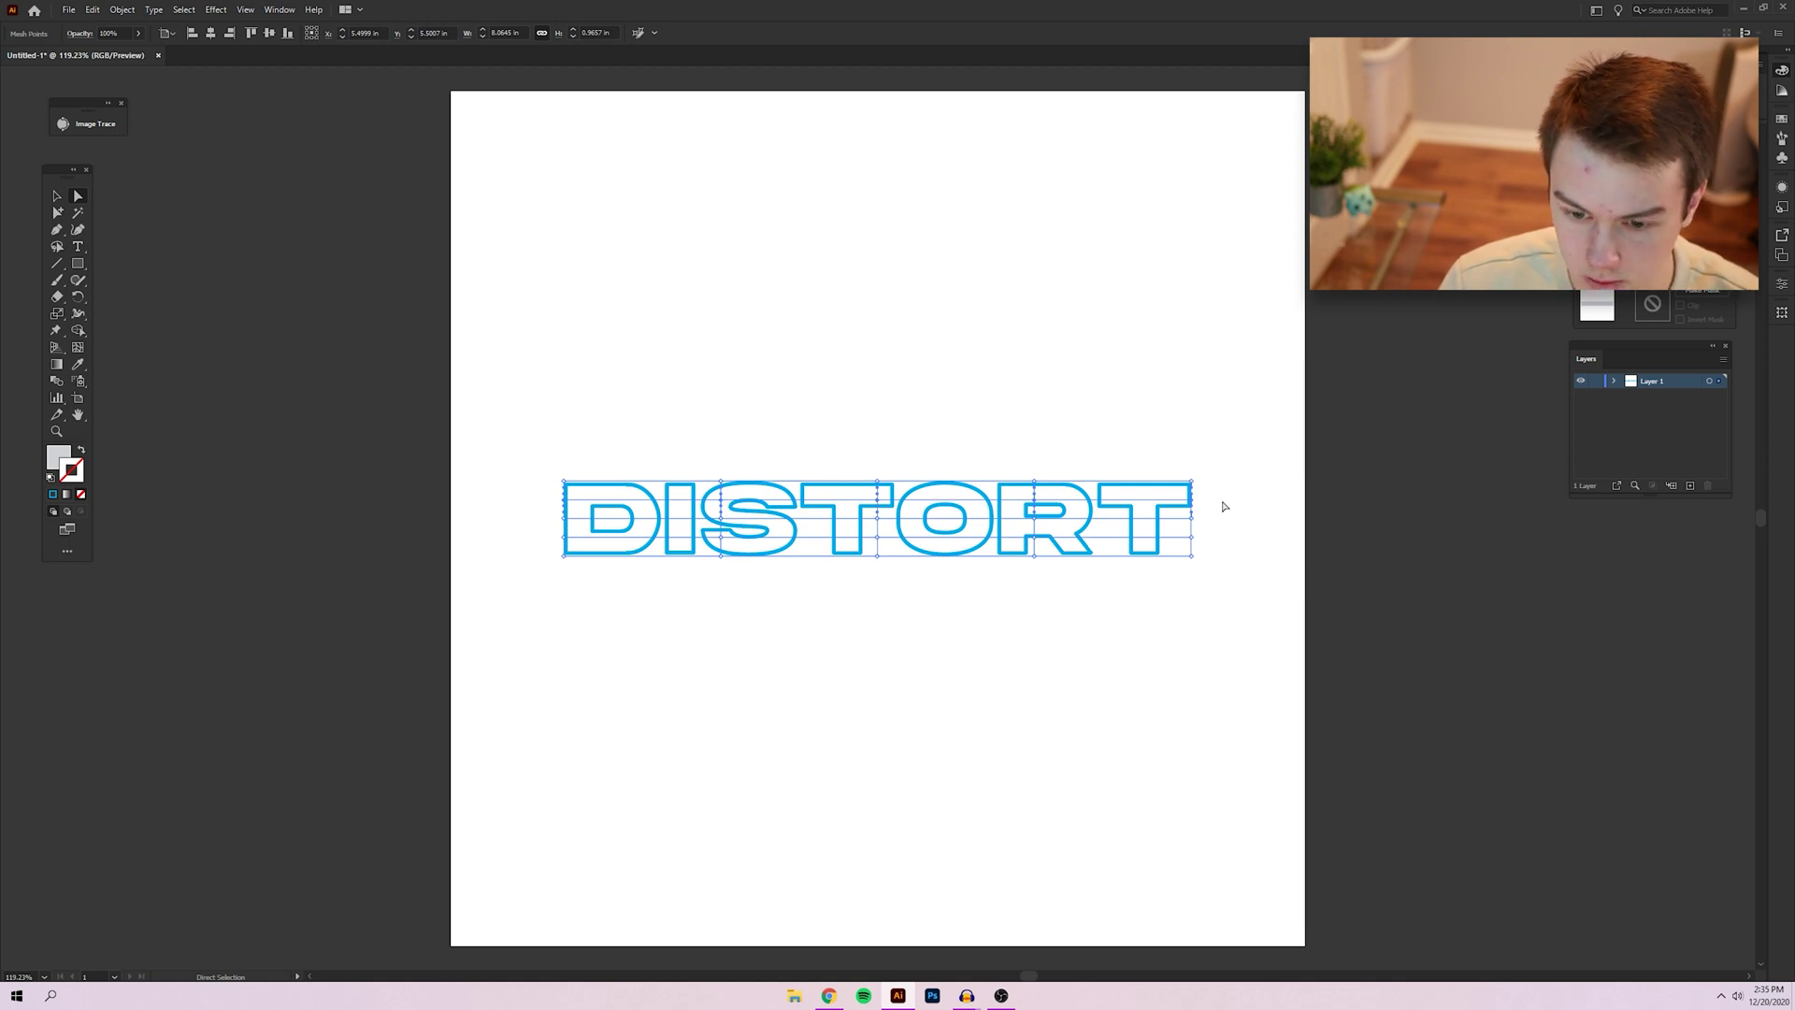
key(Left)
key(Left)
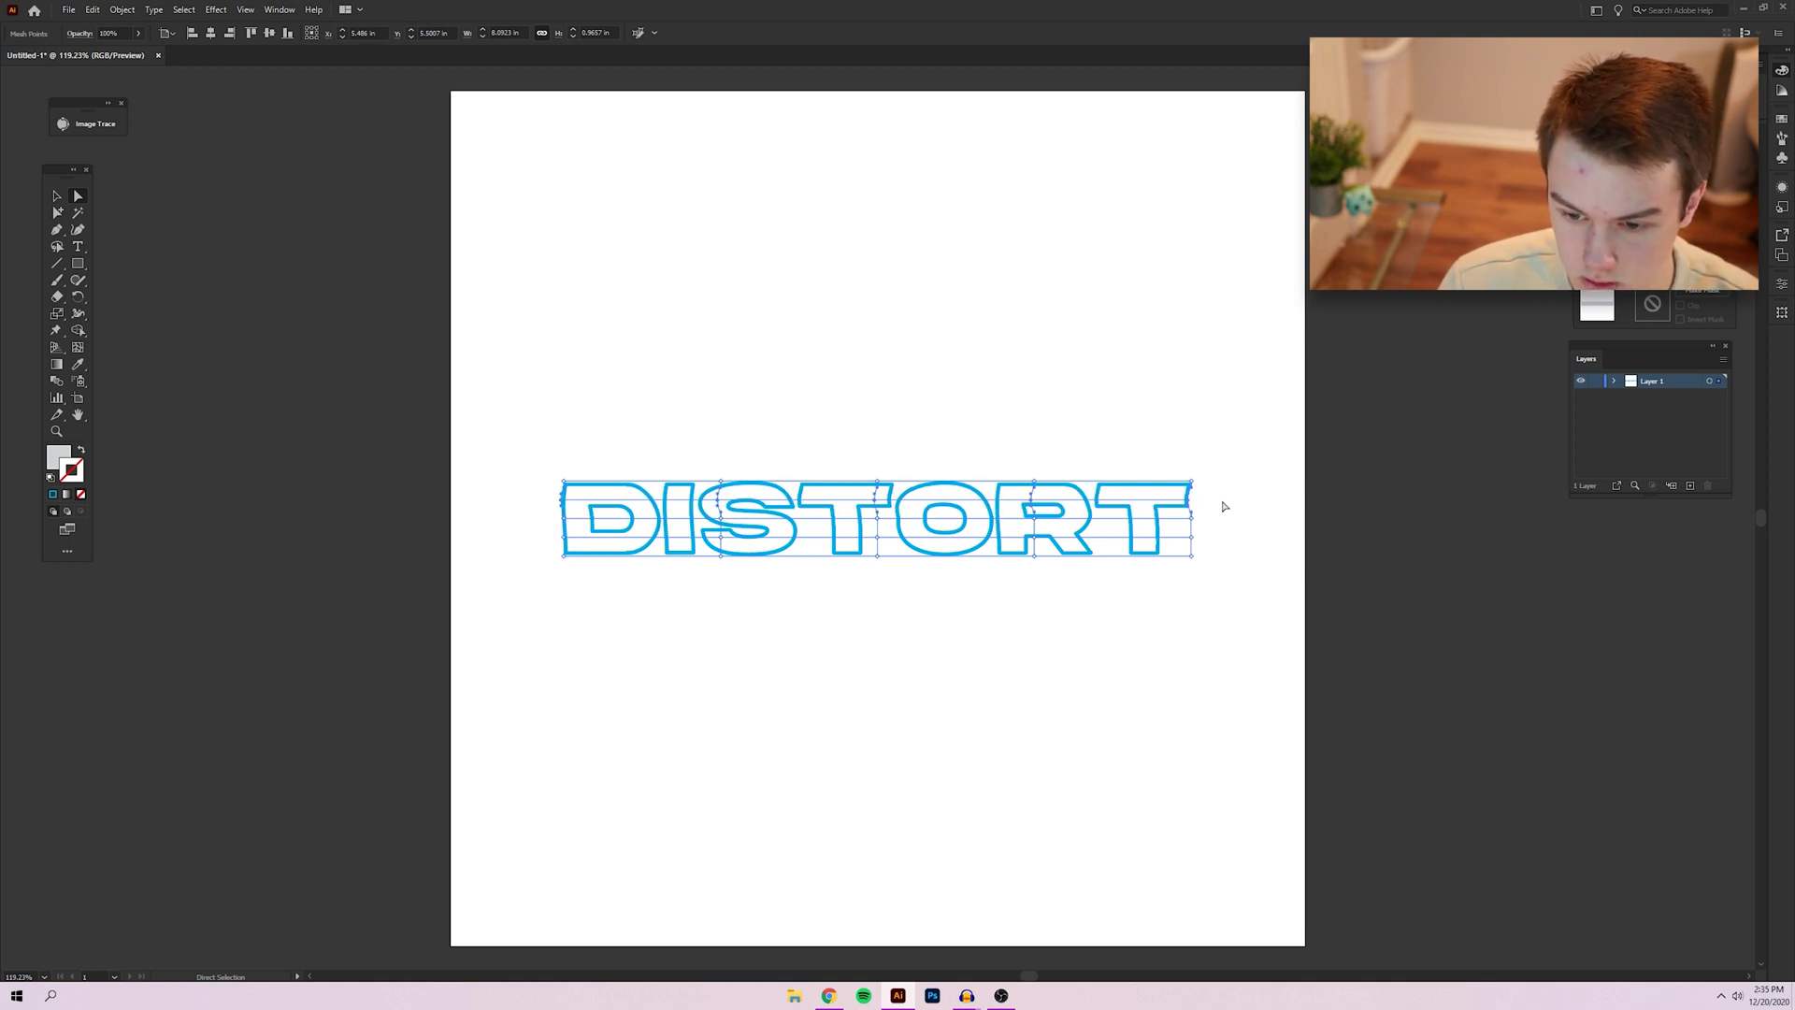
key(Left)
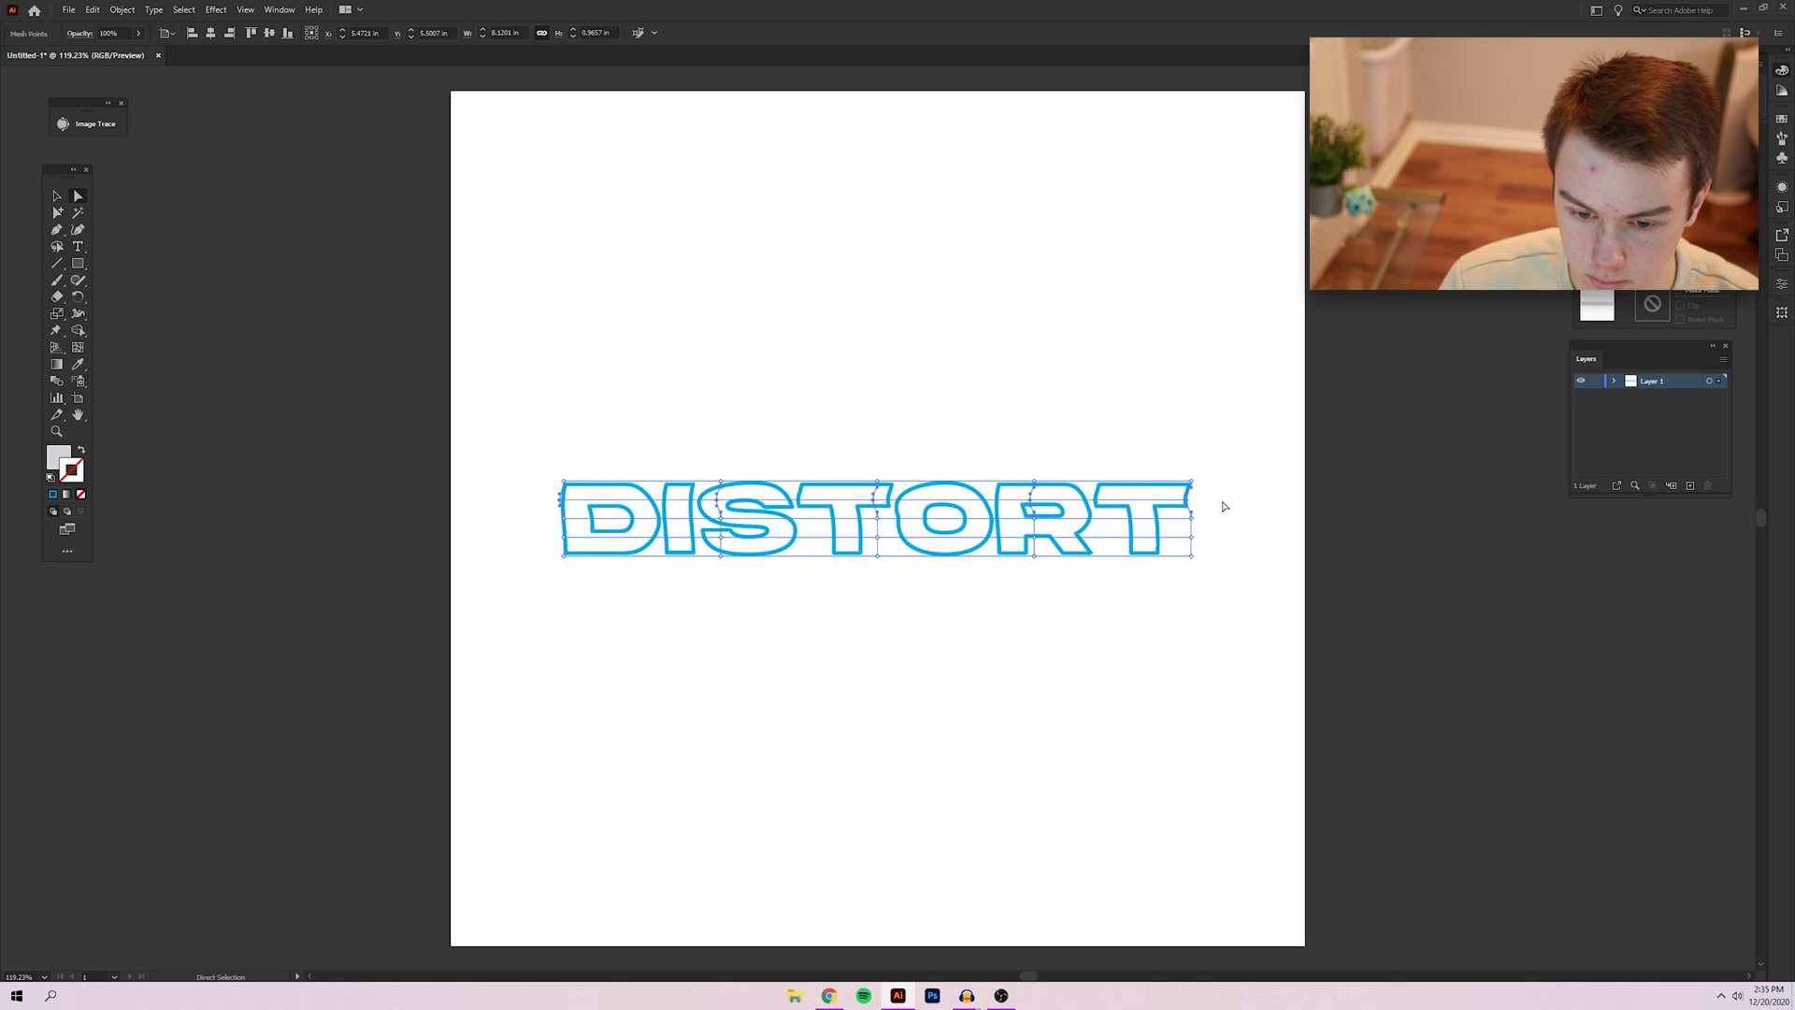
key(Right)
key(Right)
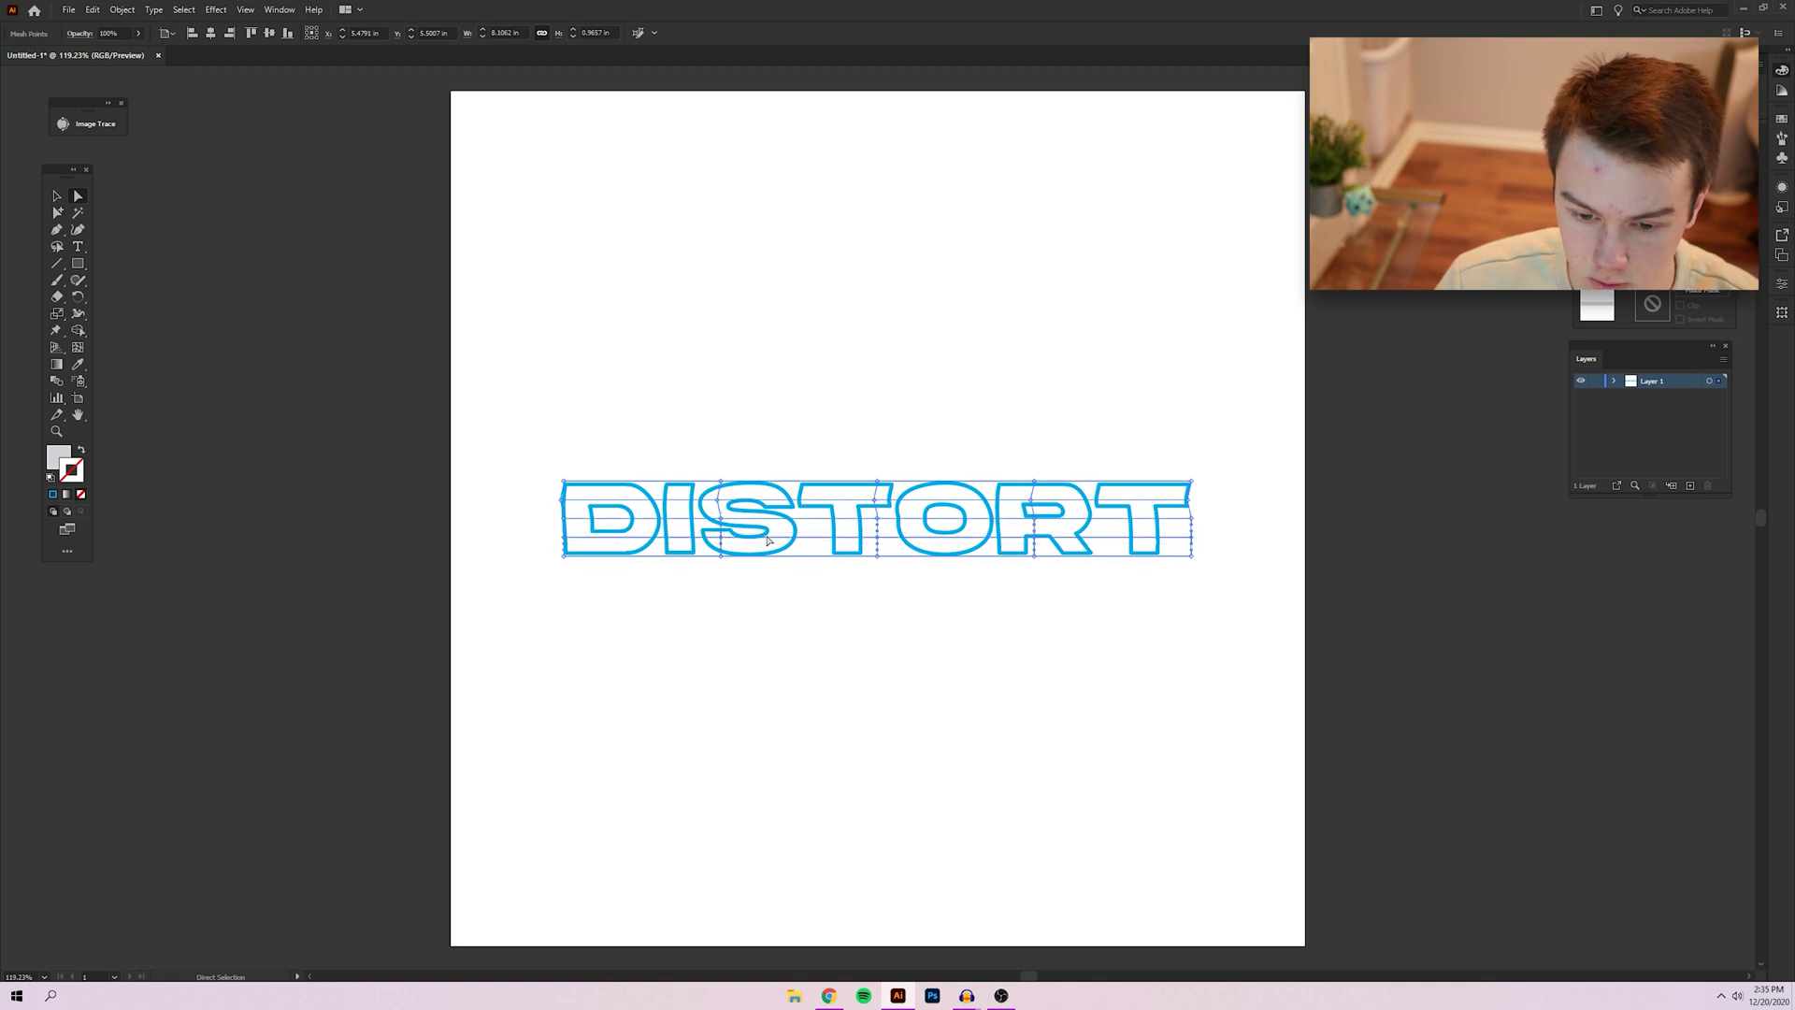
drag(563, 541, 516, 539)
click(682, 649)
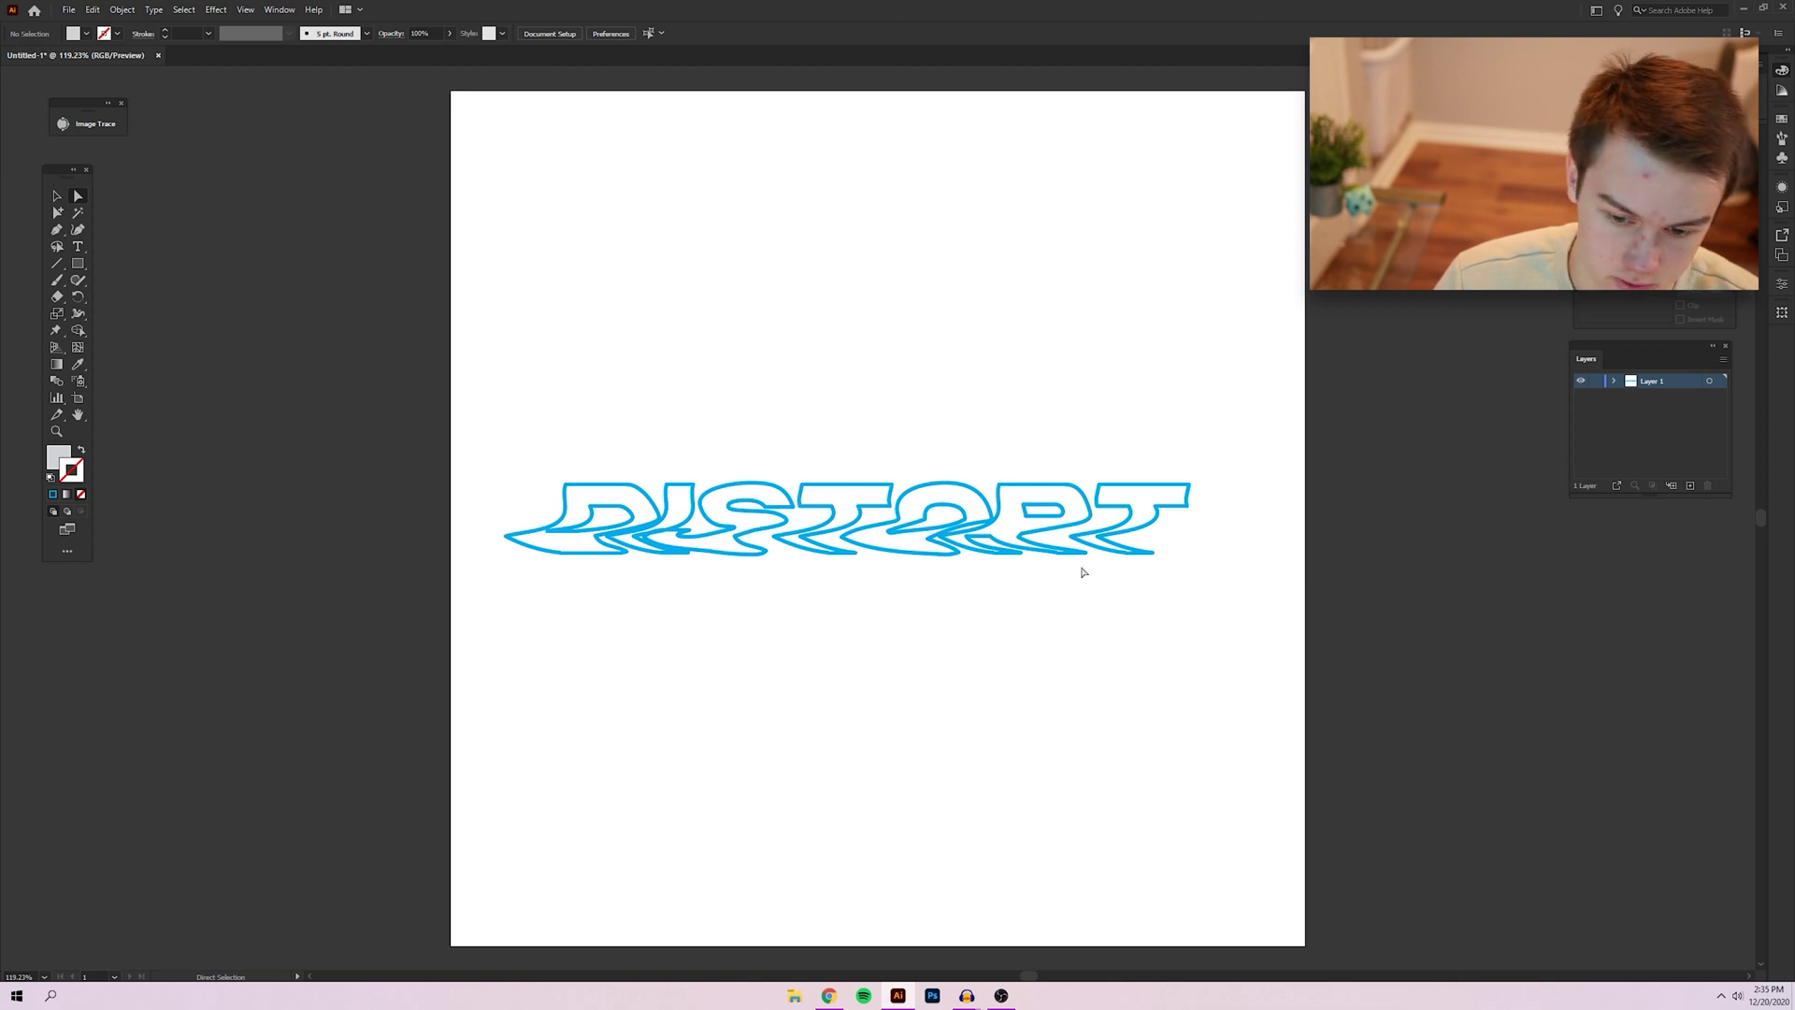
key(ctrl+z)
key(ctrl+z)
key(ctrl+z)
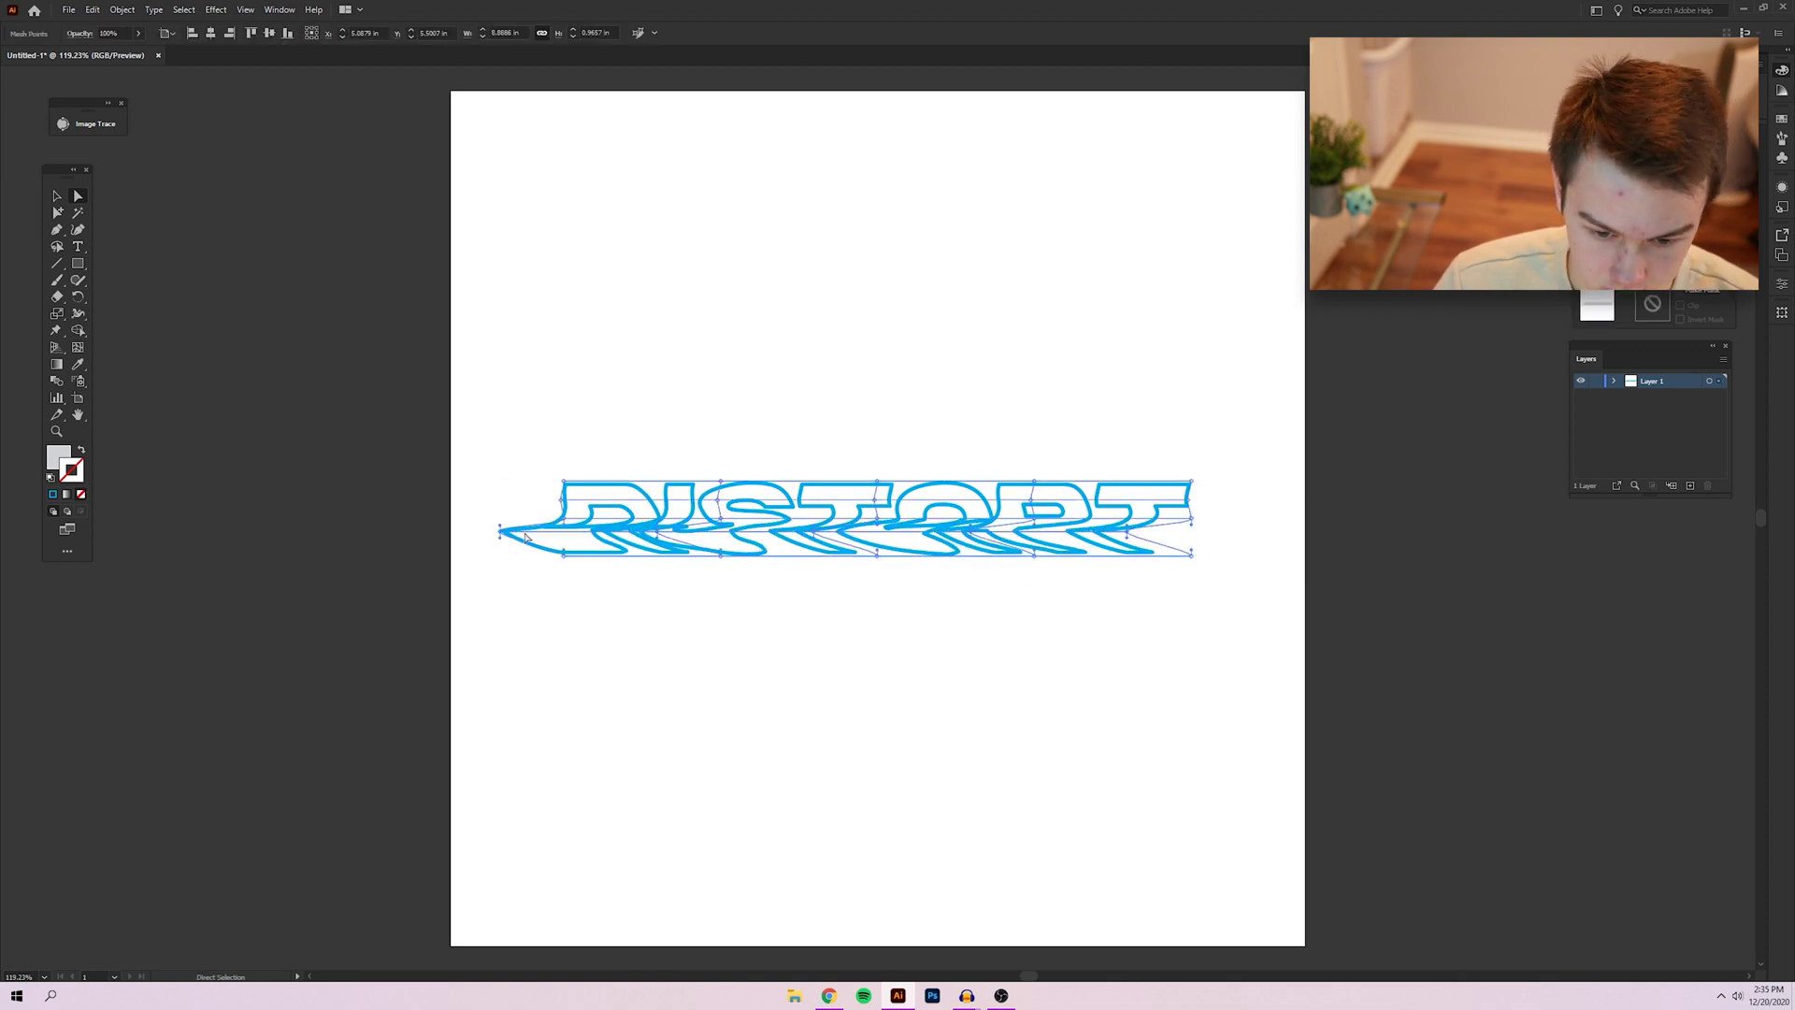
key(ctrl+z)
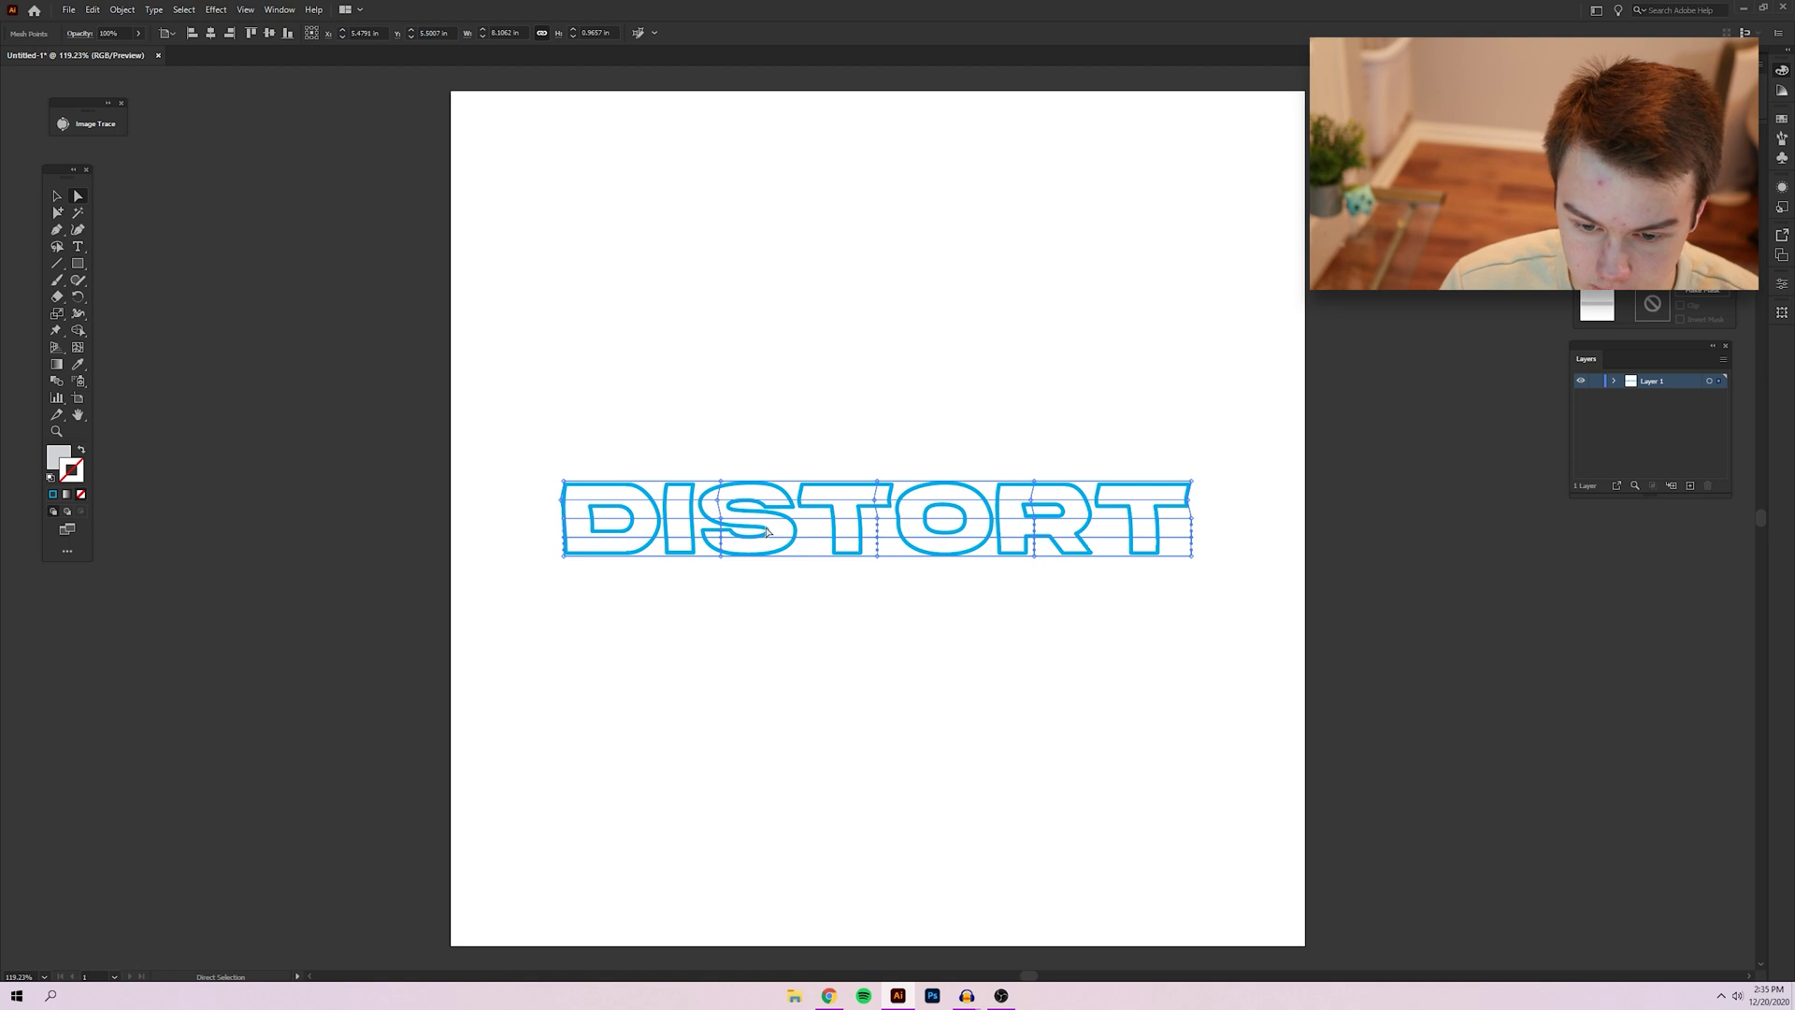
key(ctrl+z)
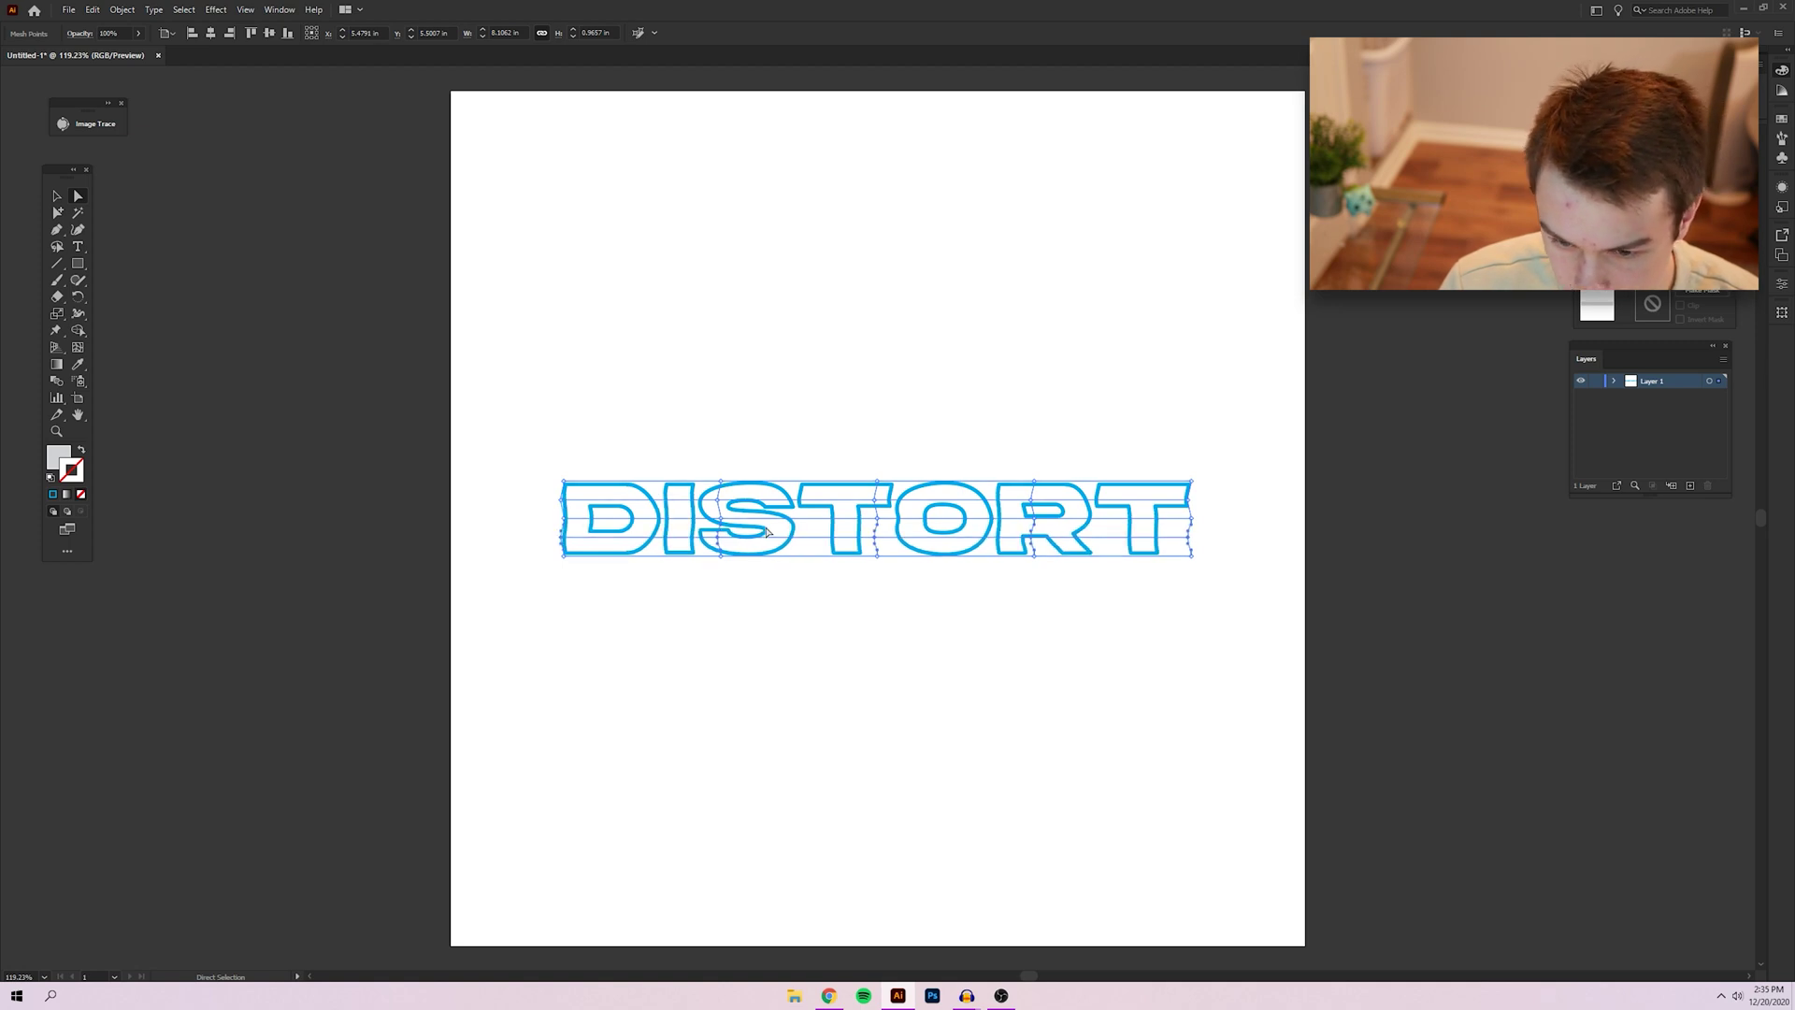
key(ctrl+z)
key(ctrl+z)
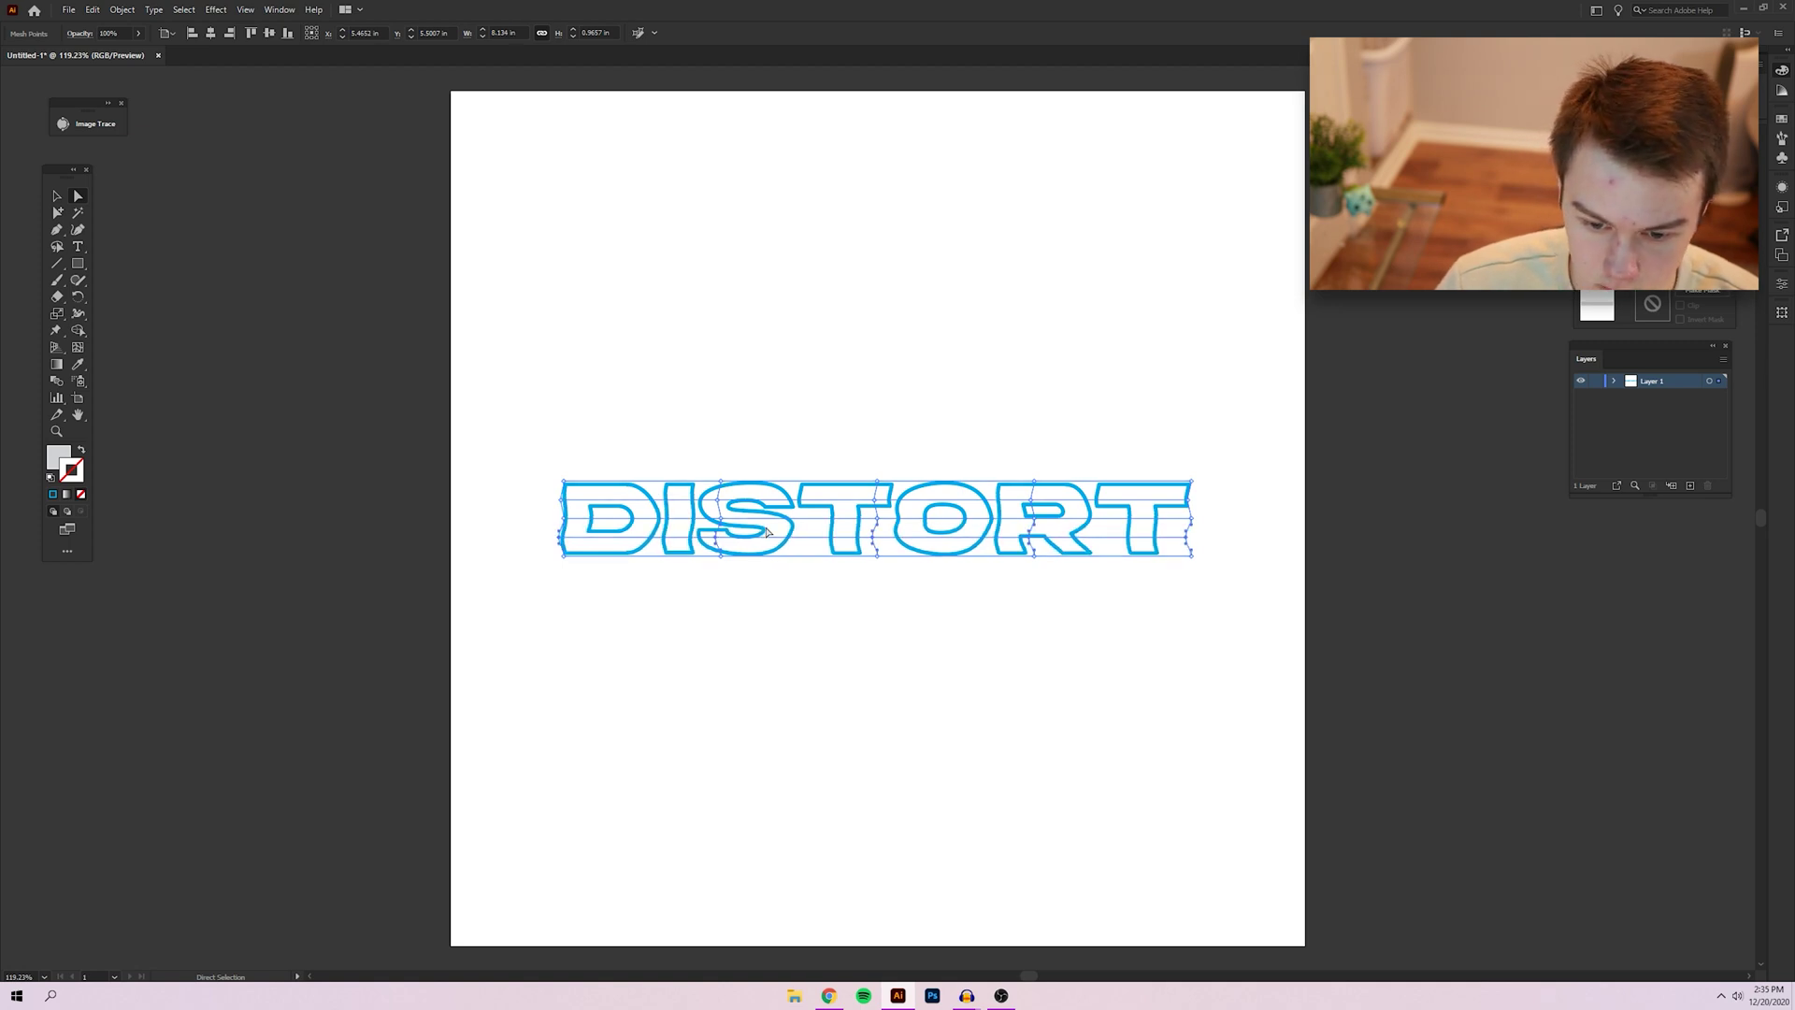
Step: Nudge the mesh points over the D and I upward for a gentle ripple
click(826, 654)
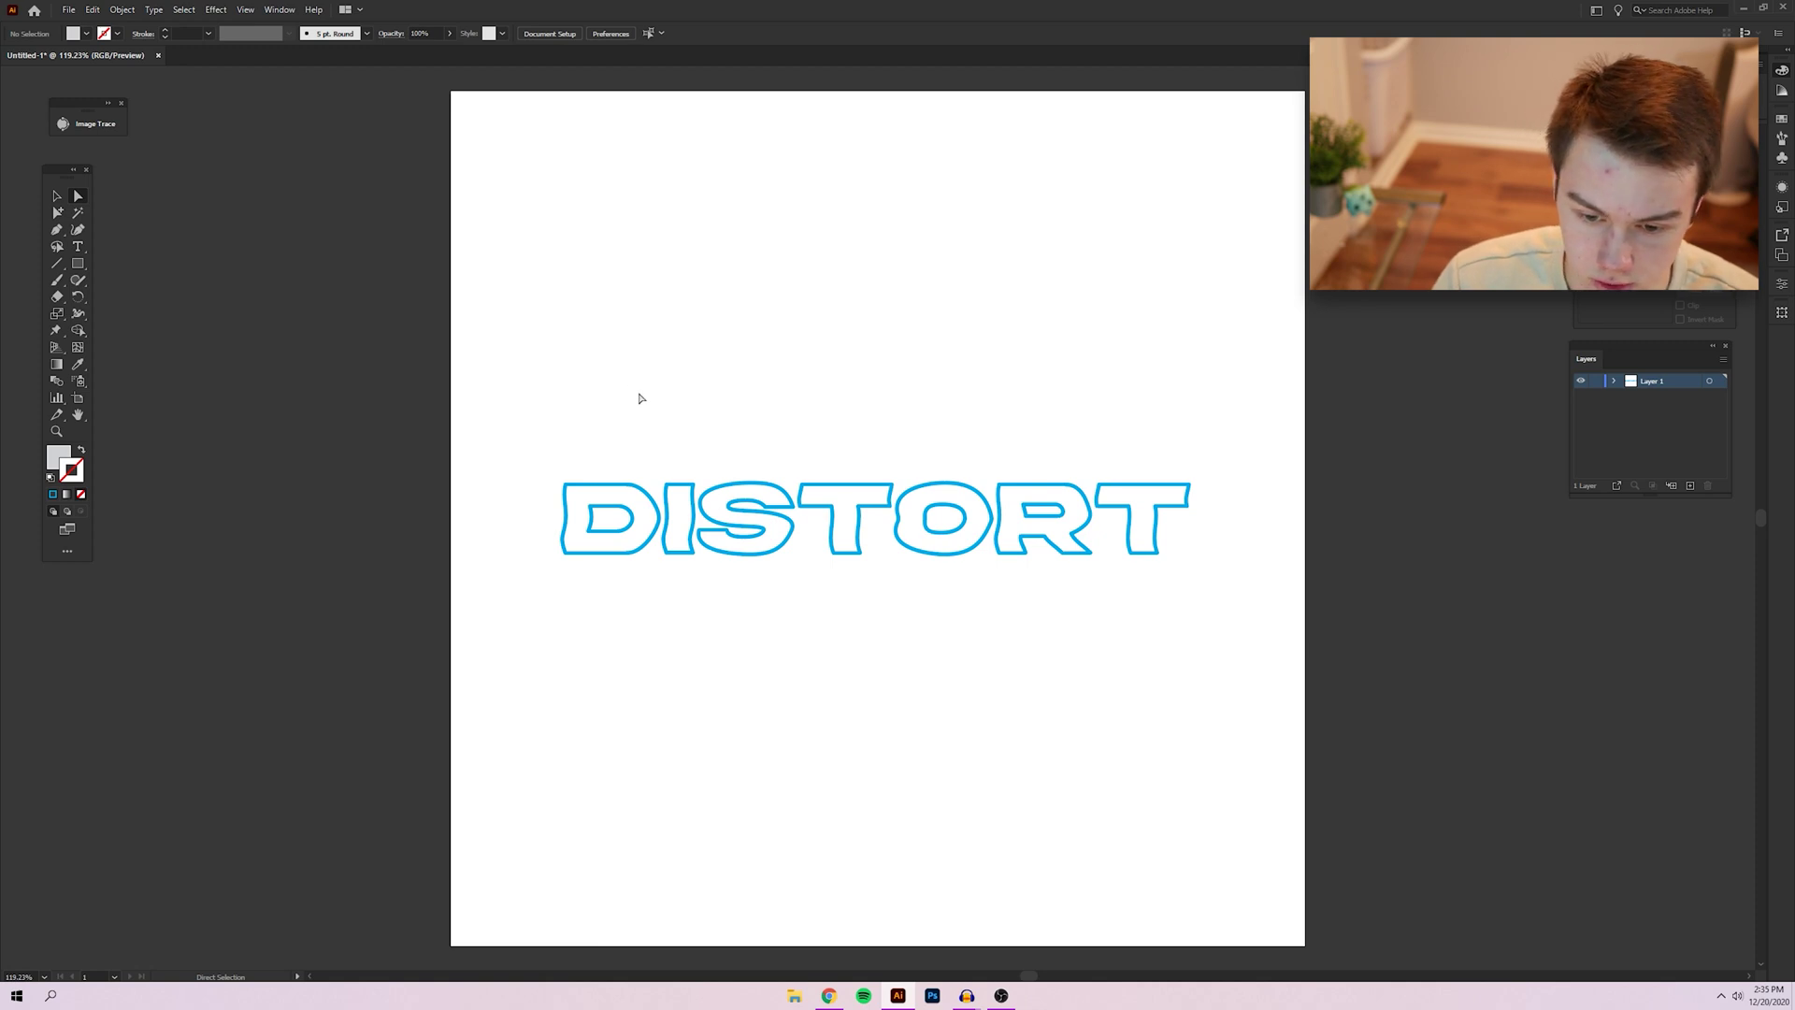
drag(760, 662, 749, 647)
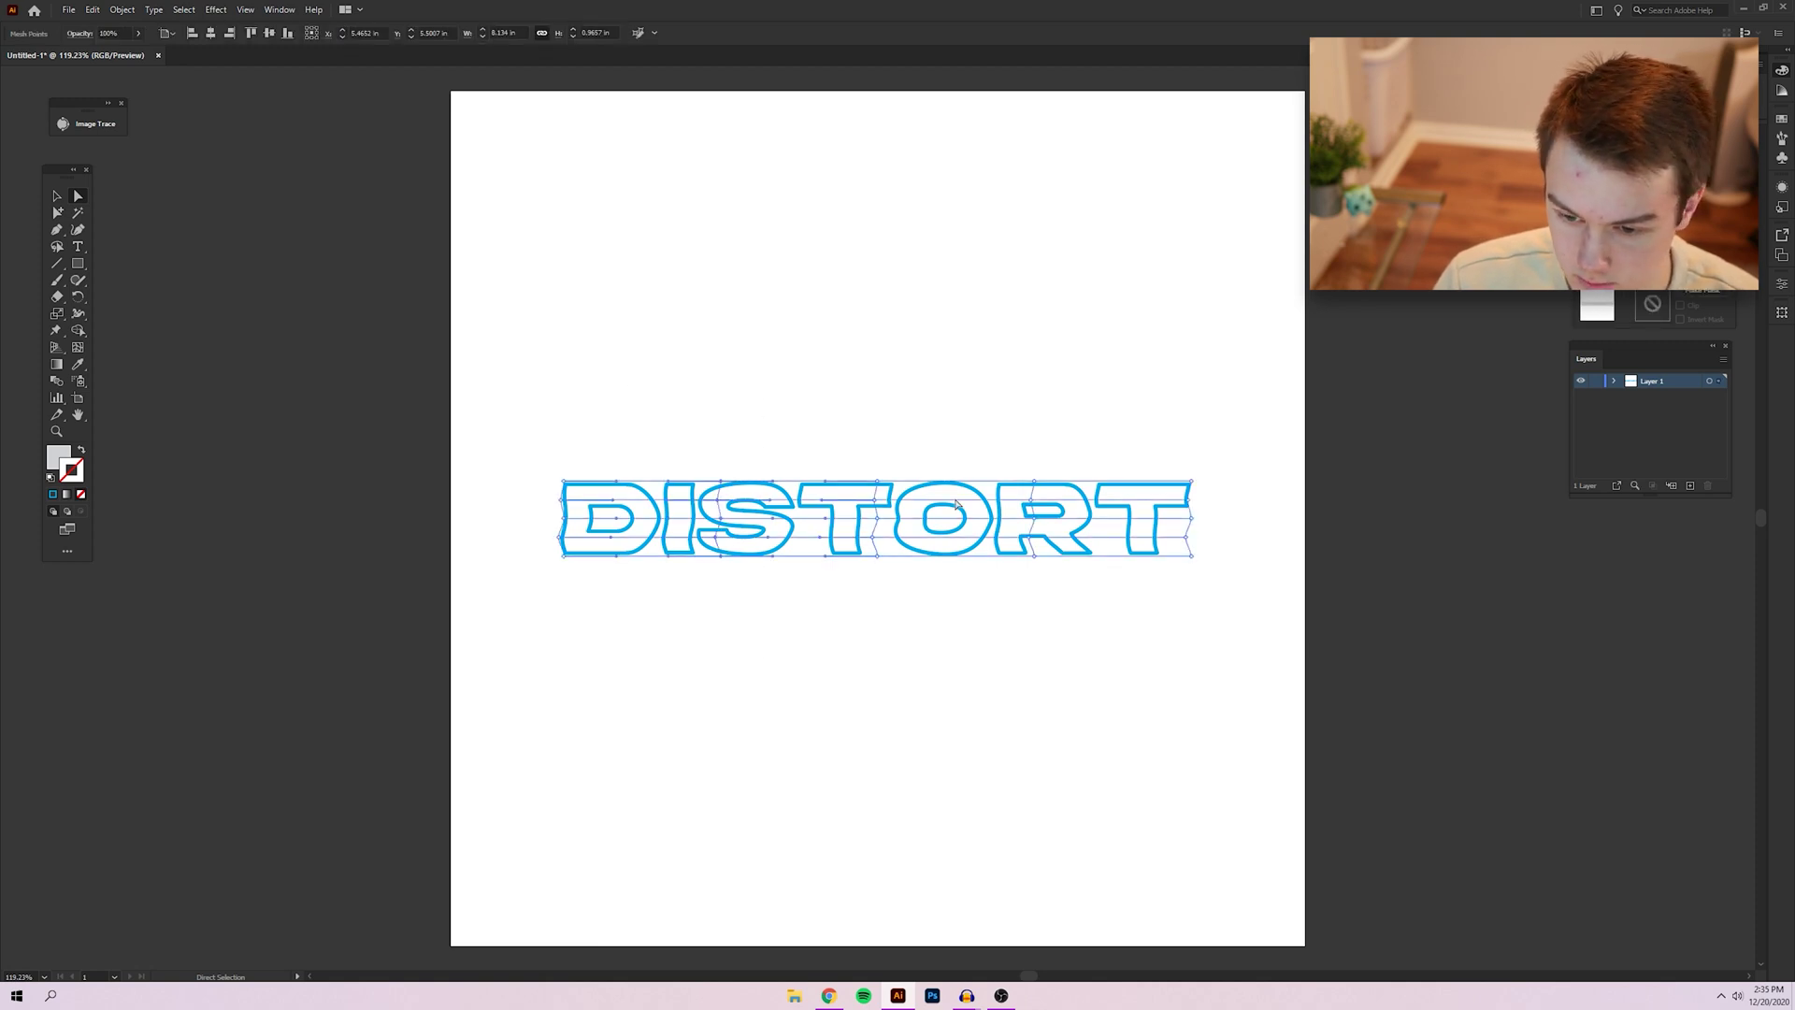
key(Up)
key(Up)
key(Up)
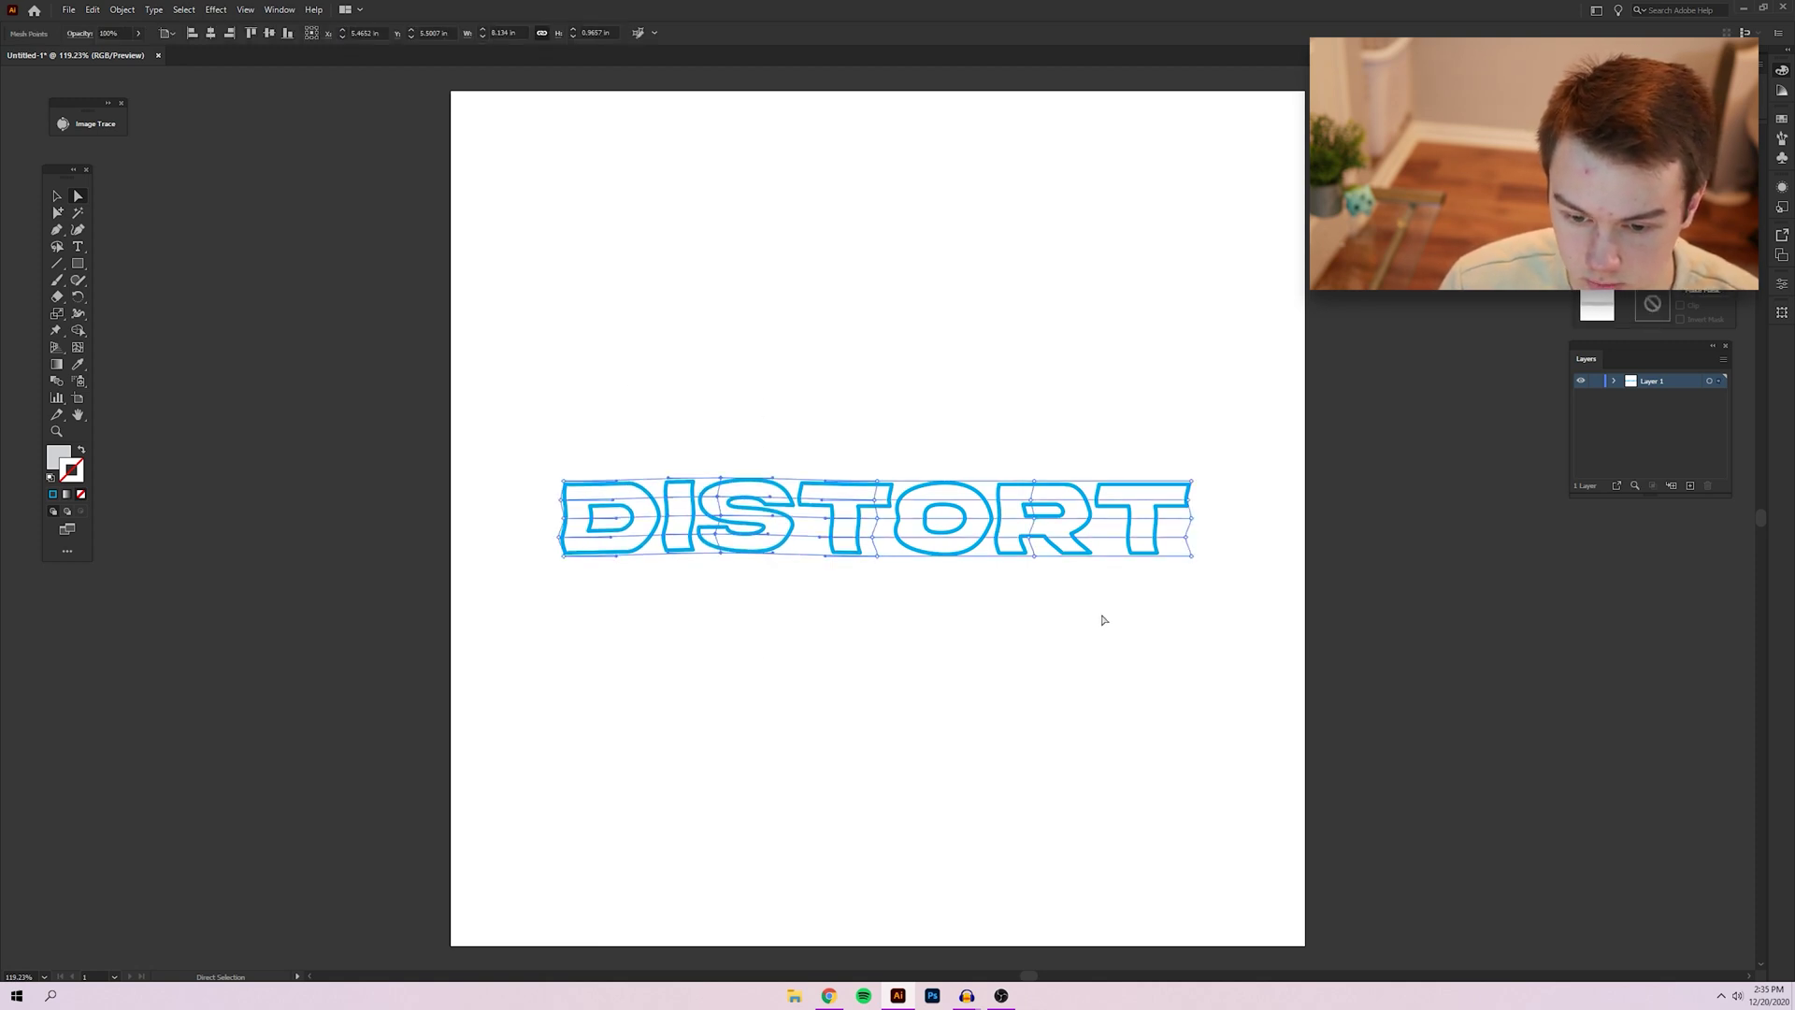
key(Up)
key(Up)
key(Up)
key(Up)
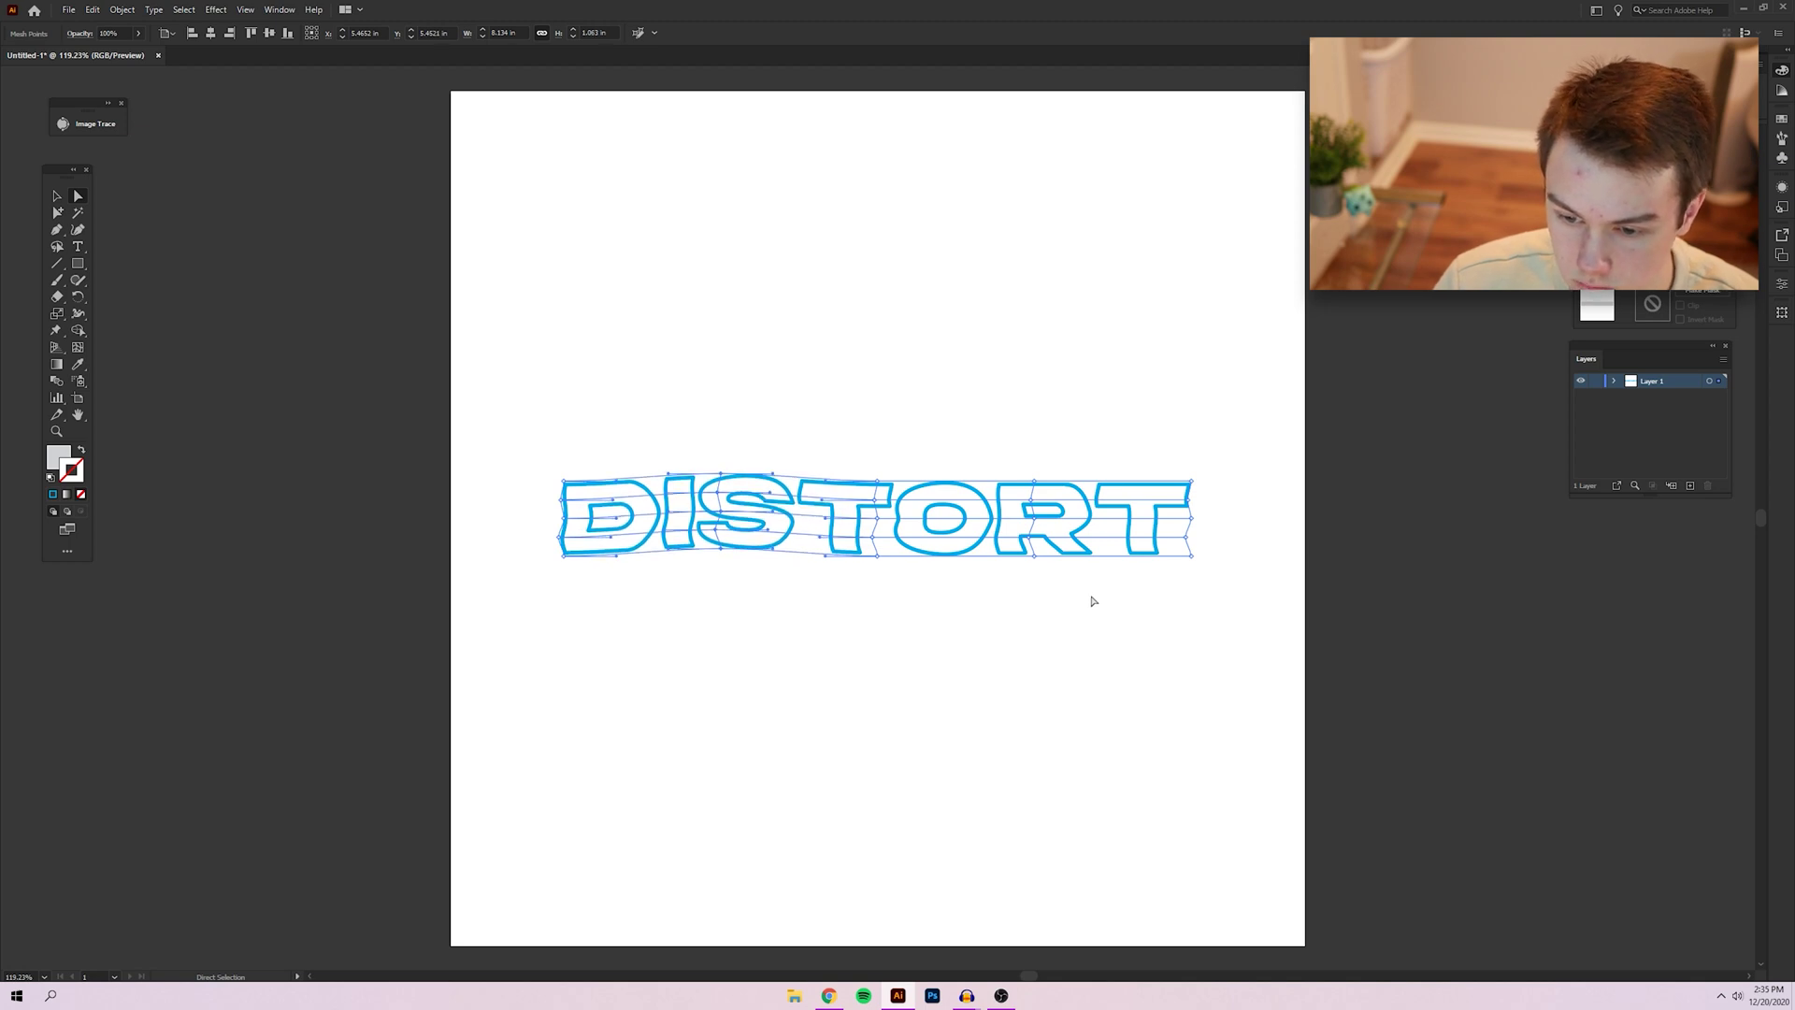
click(1034, 385)
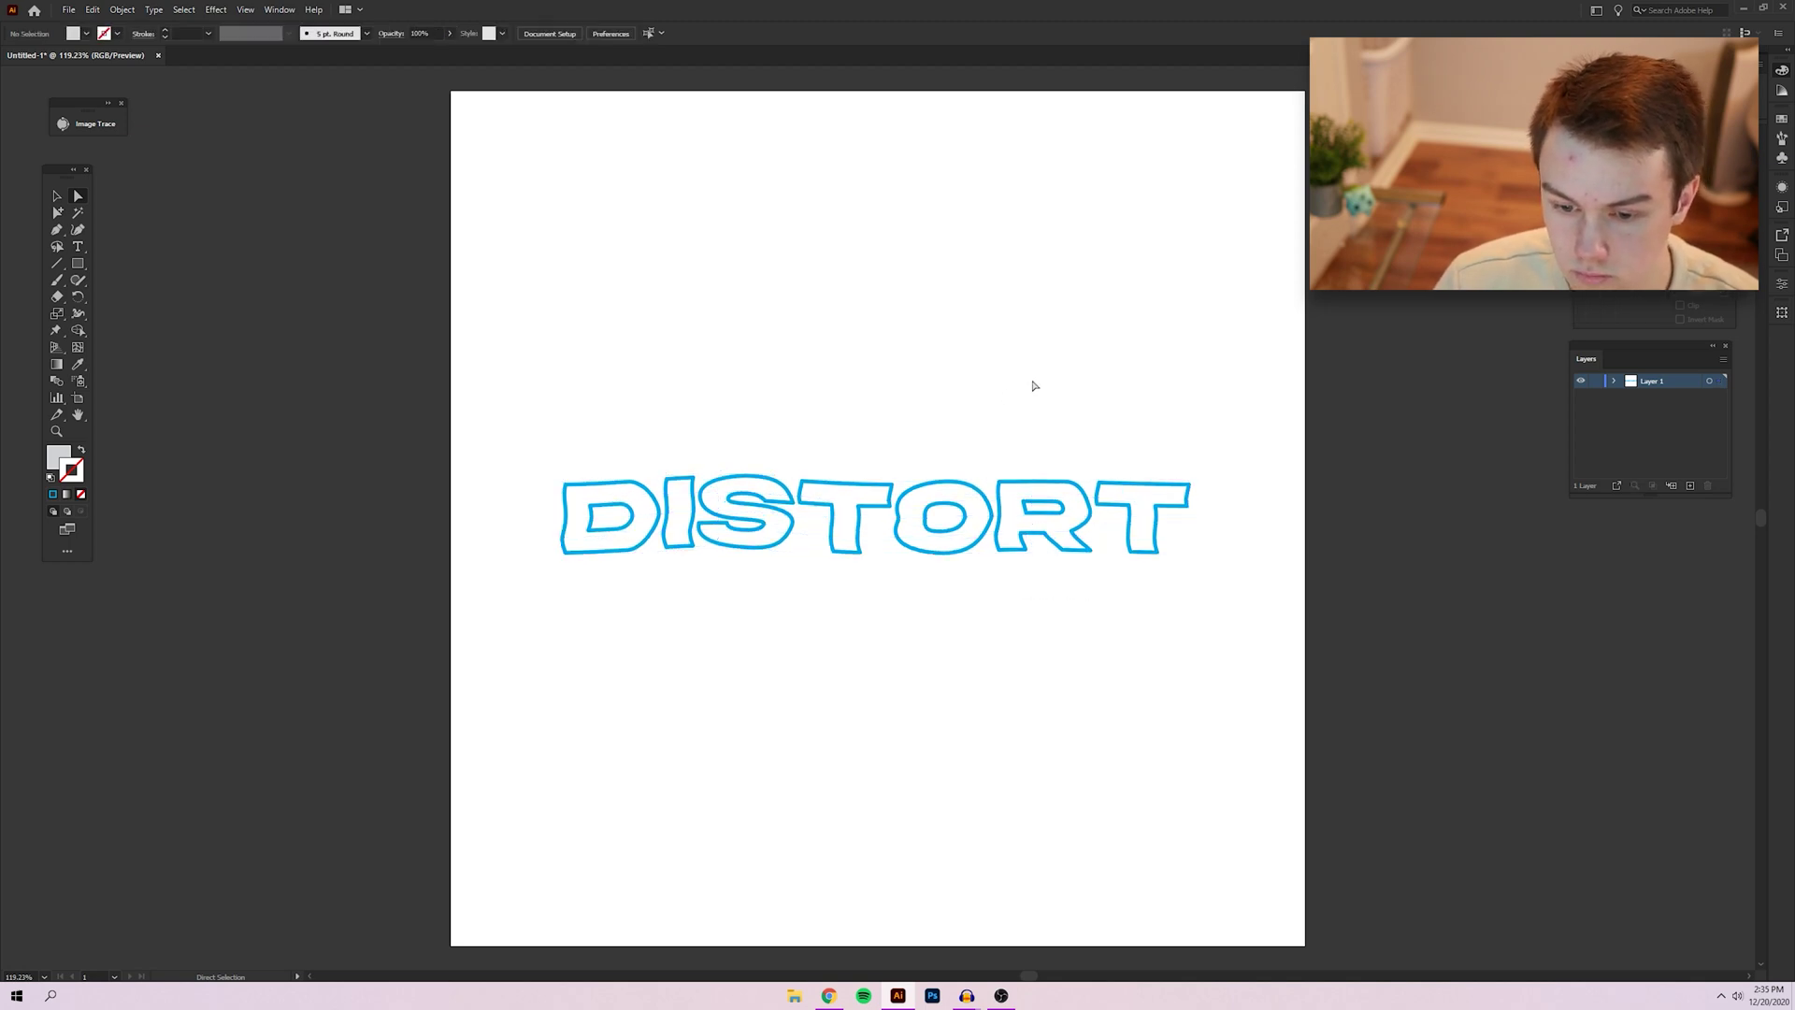
drag(759, 575, 689, 413)
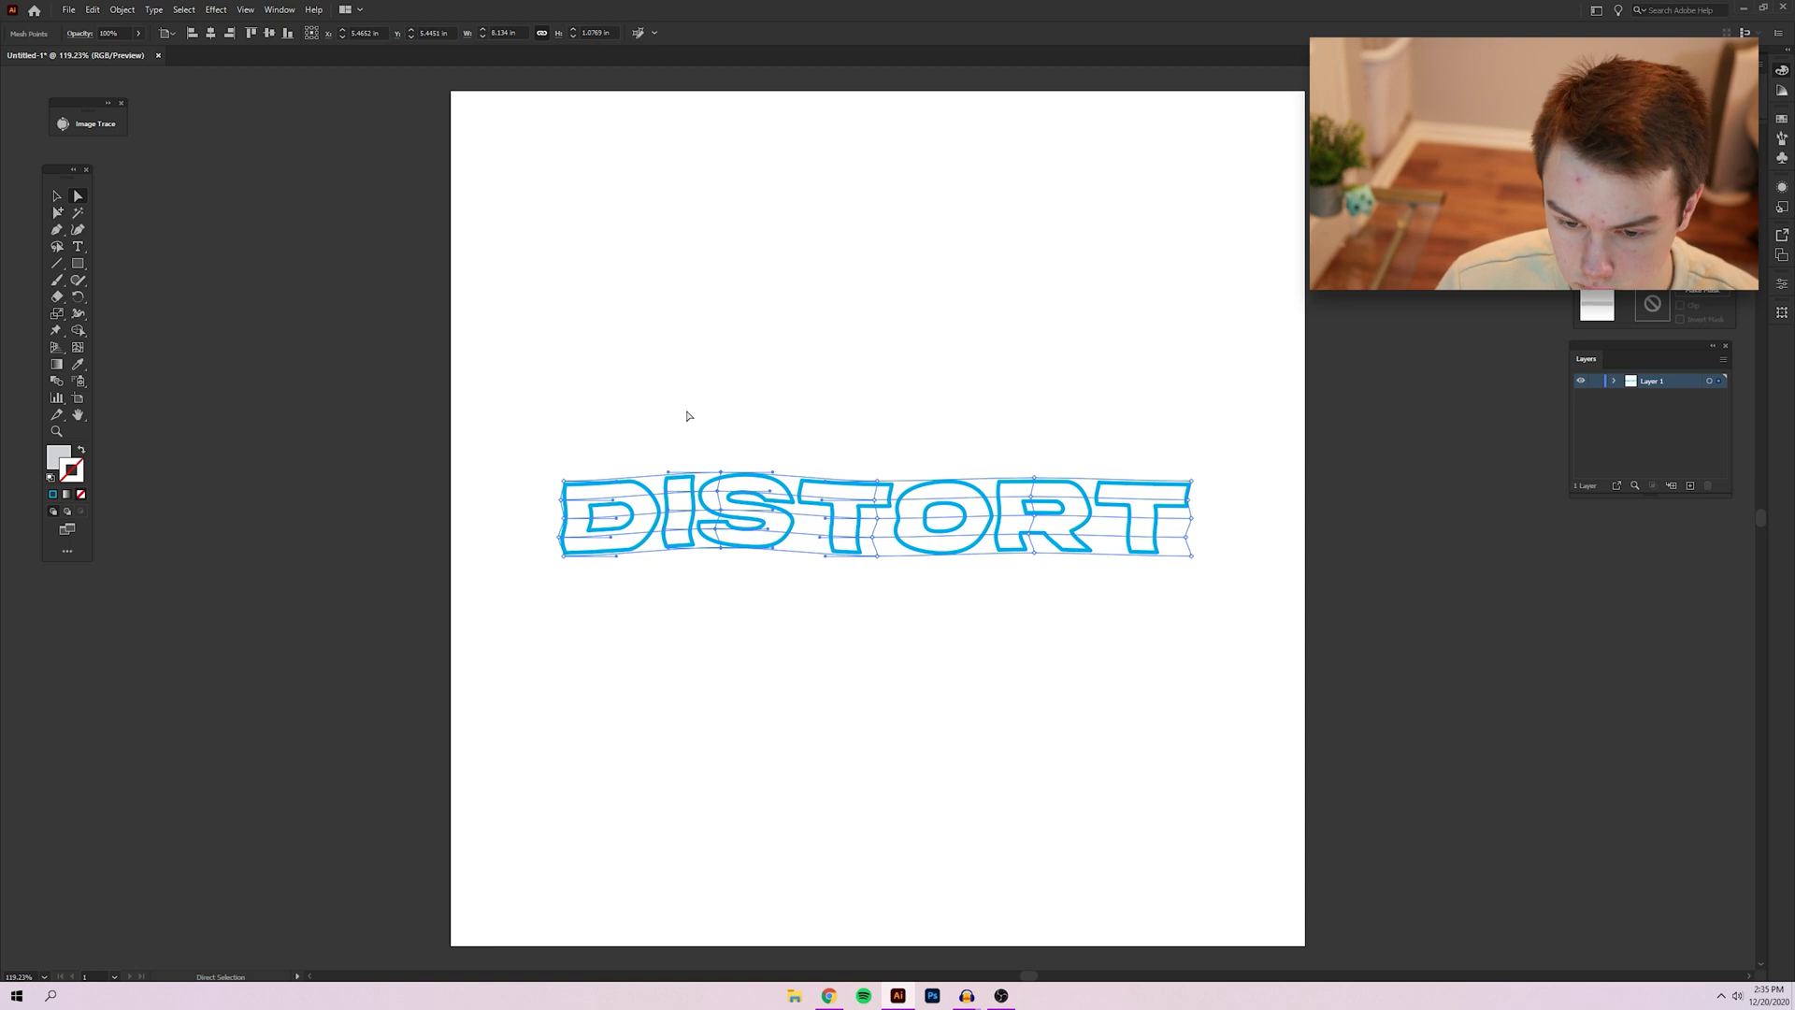
click(782, 396)
key(v)
click(862, 546)
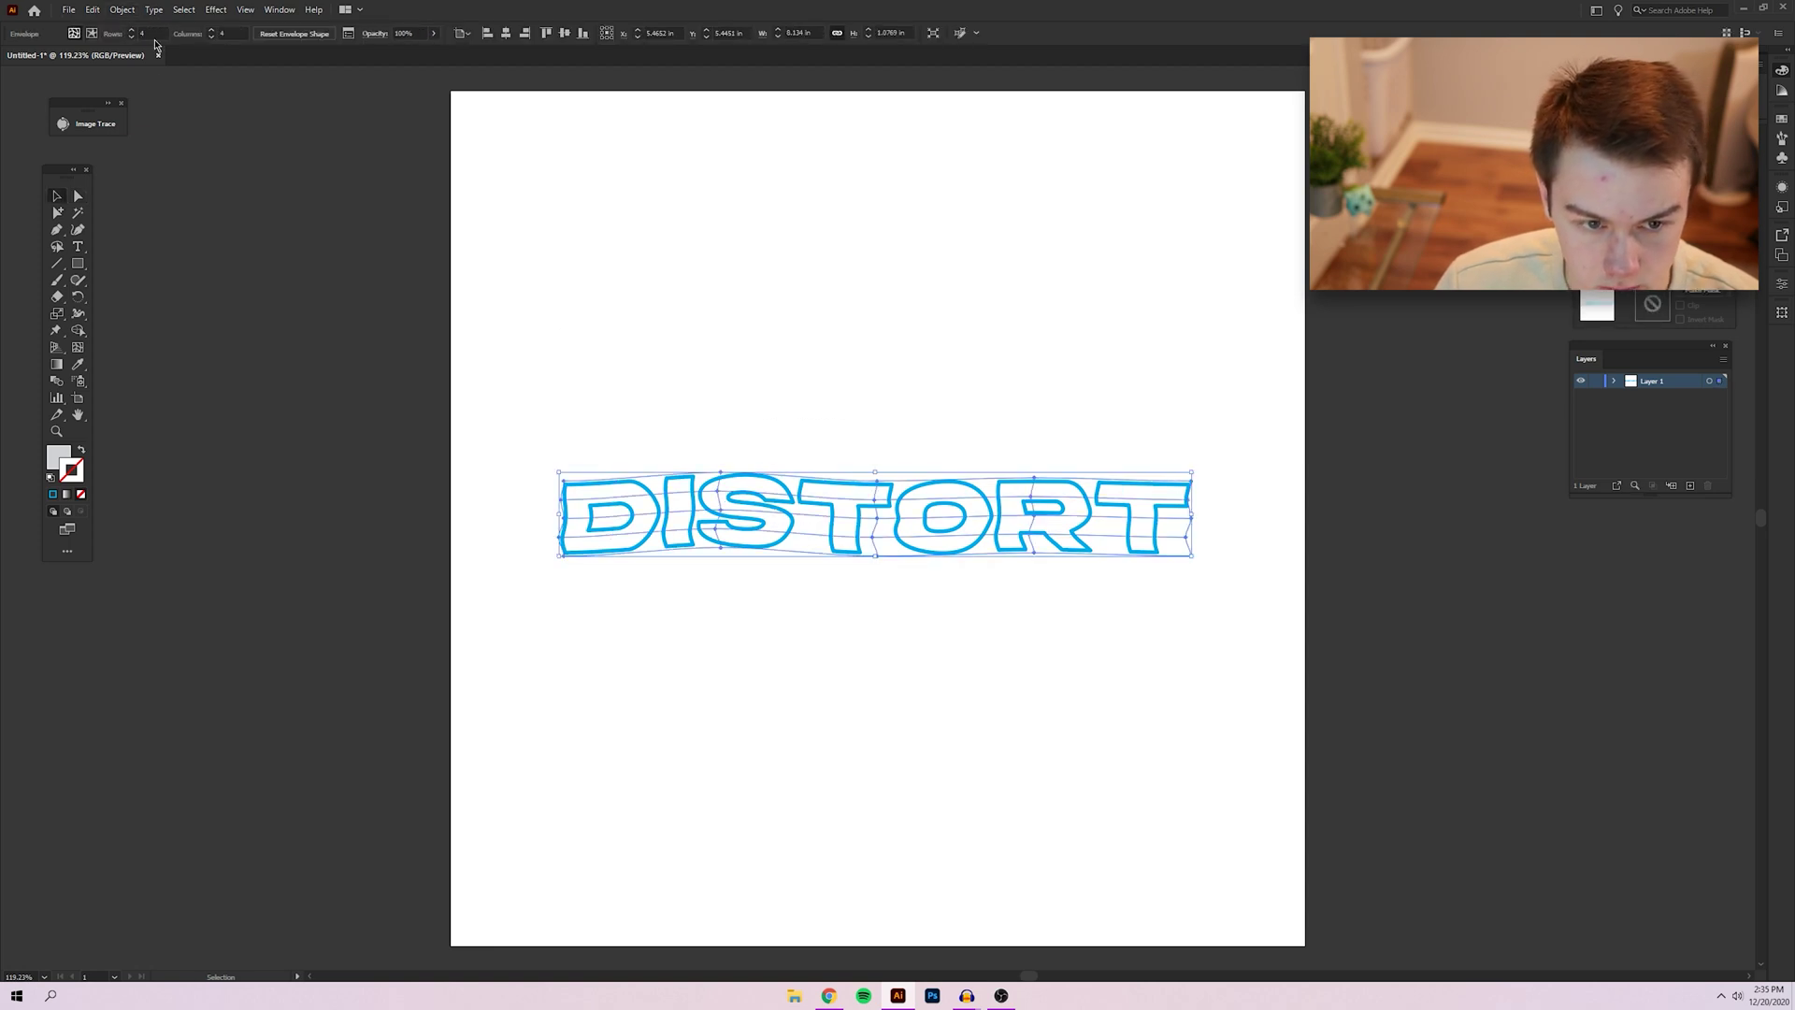
Step: Edit the envelope contents and set the letters' stroke weight to 6 pt after trying 7 pt
click(91, 35)
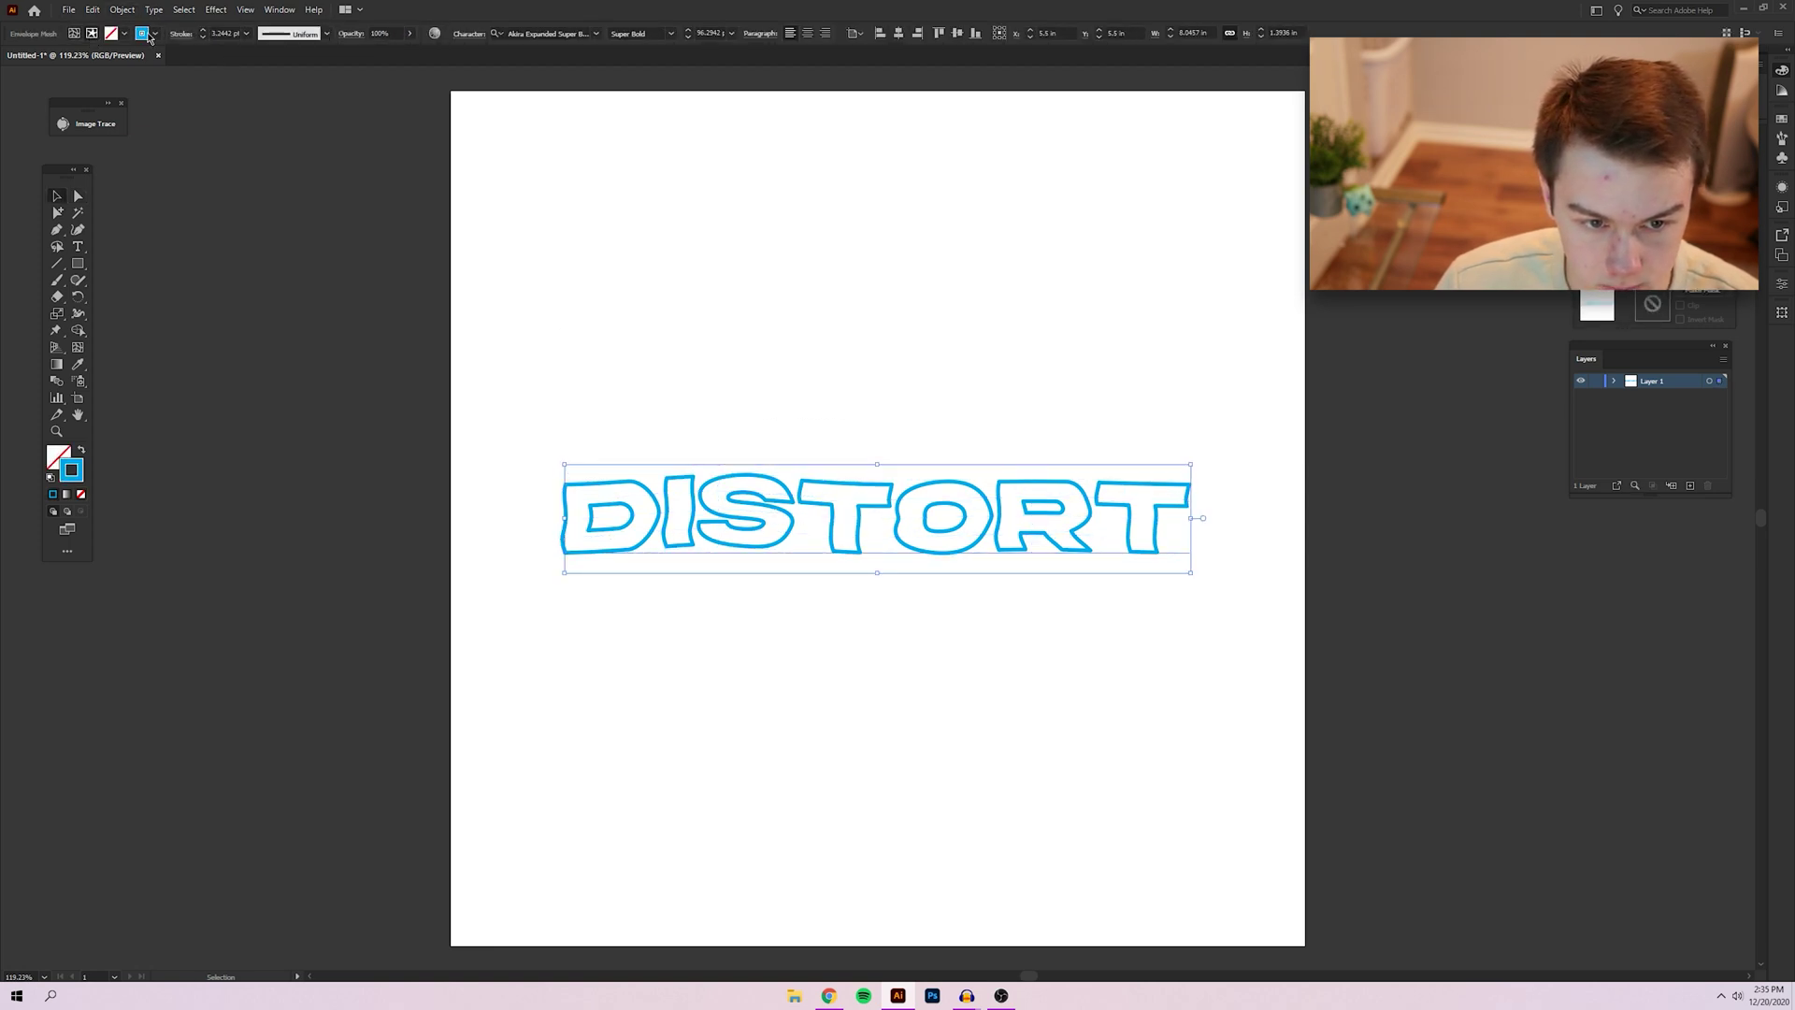
click(206, 31)
click(207, 31)
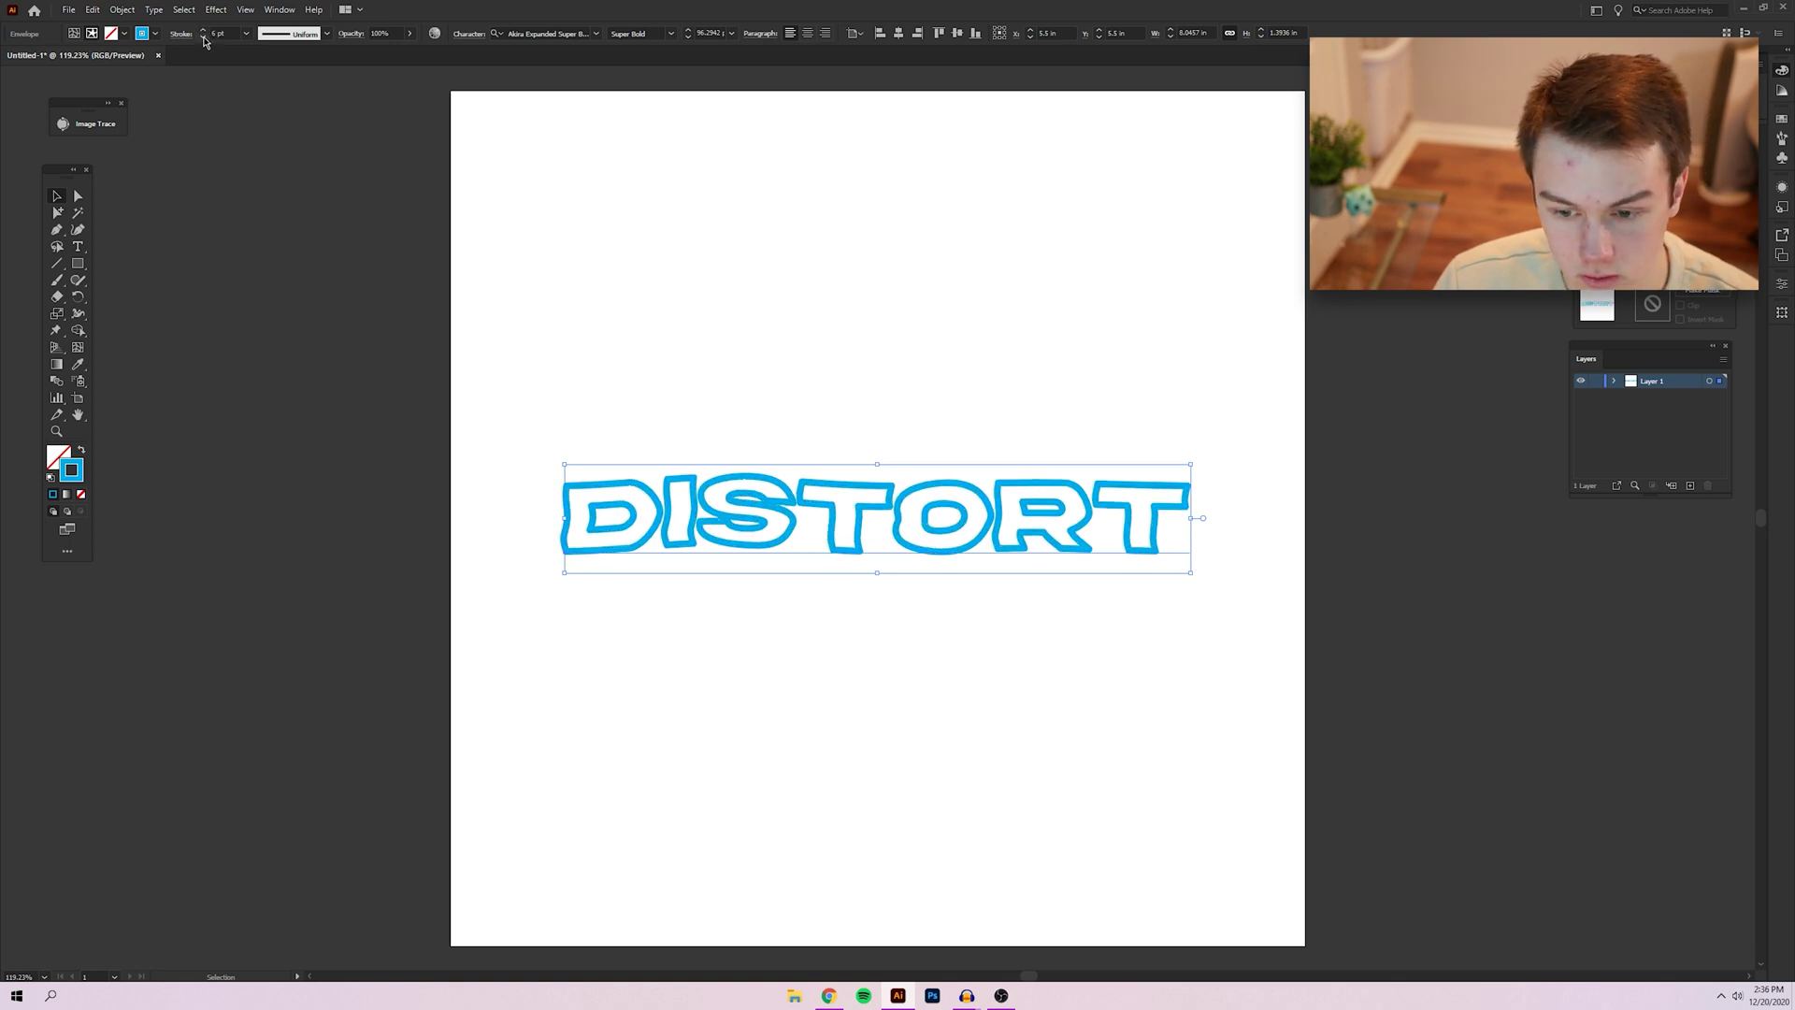
click(202, 33)
click(784, 237)
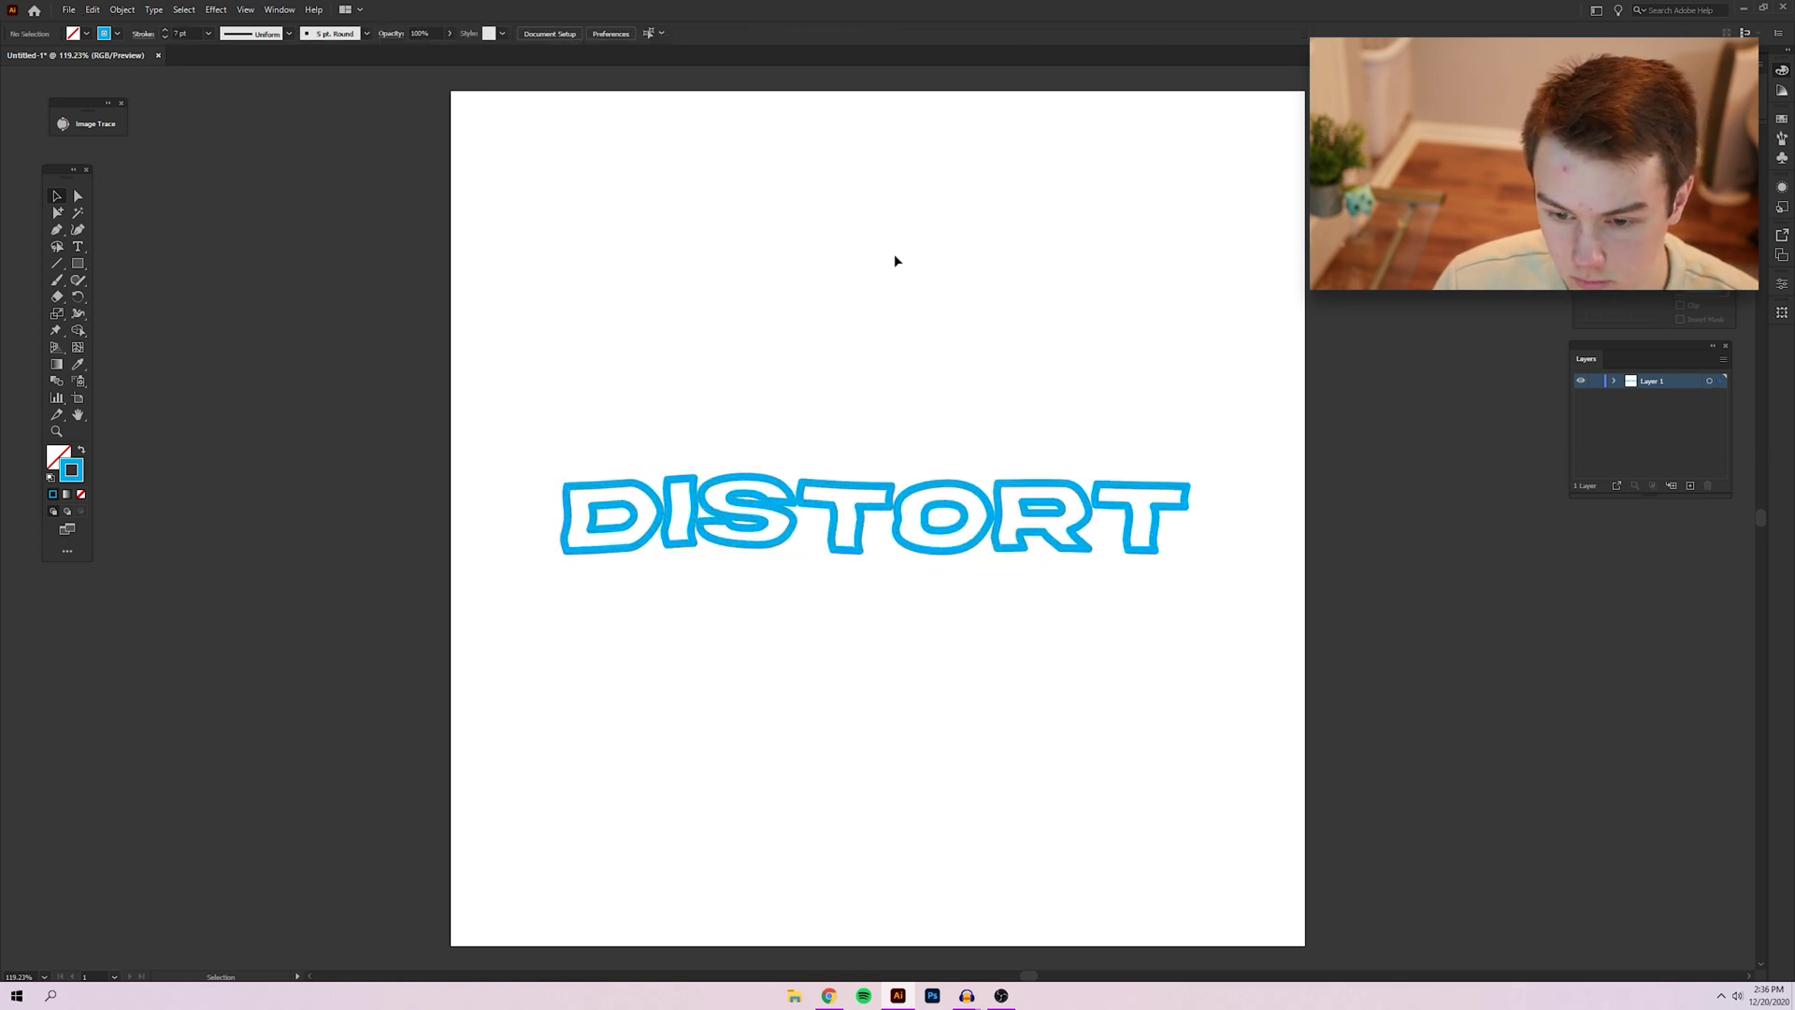
drag(641, 389, 1034, 649)
click(202, 37)
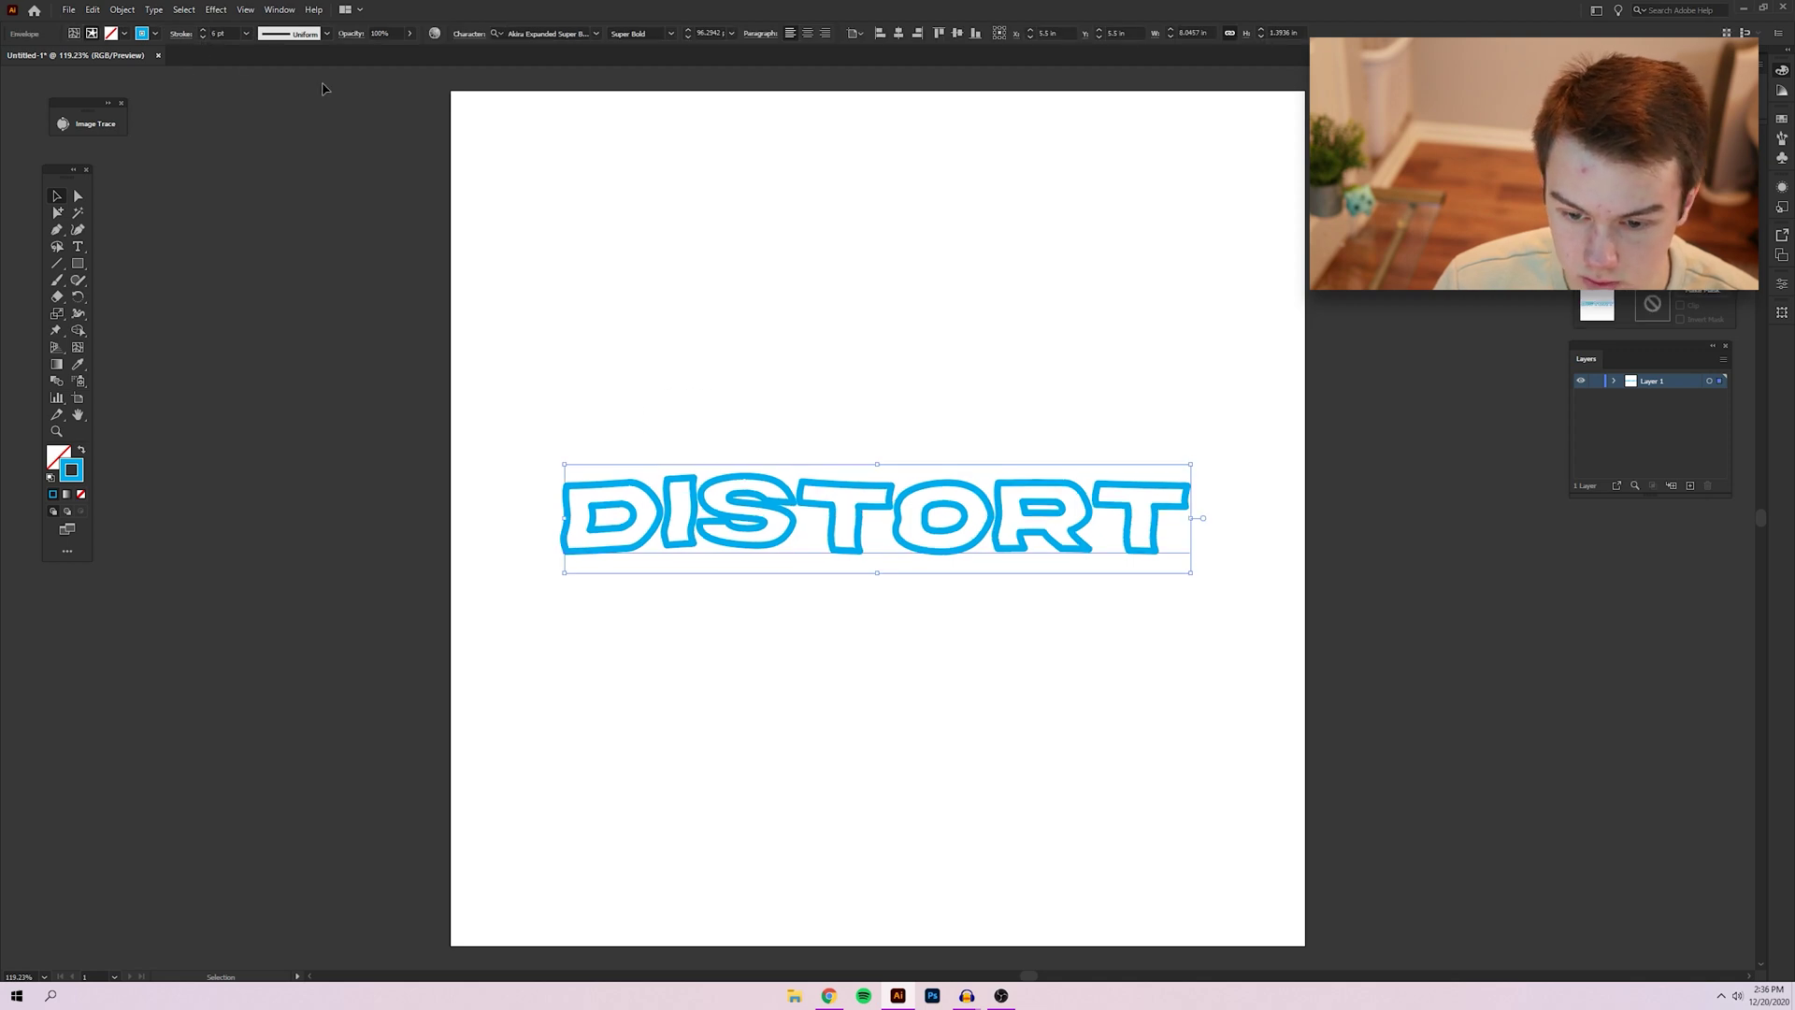
click(914, 310)
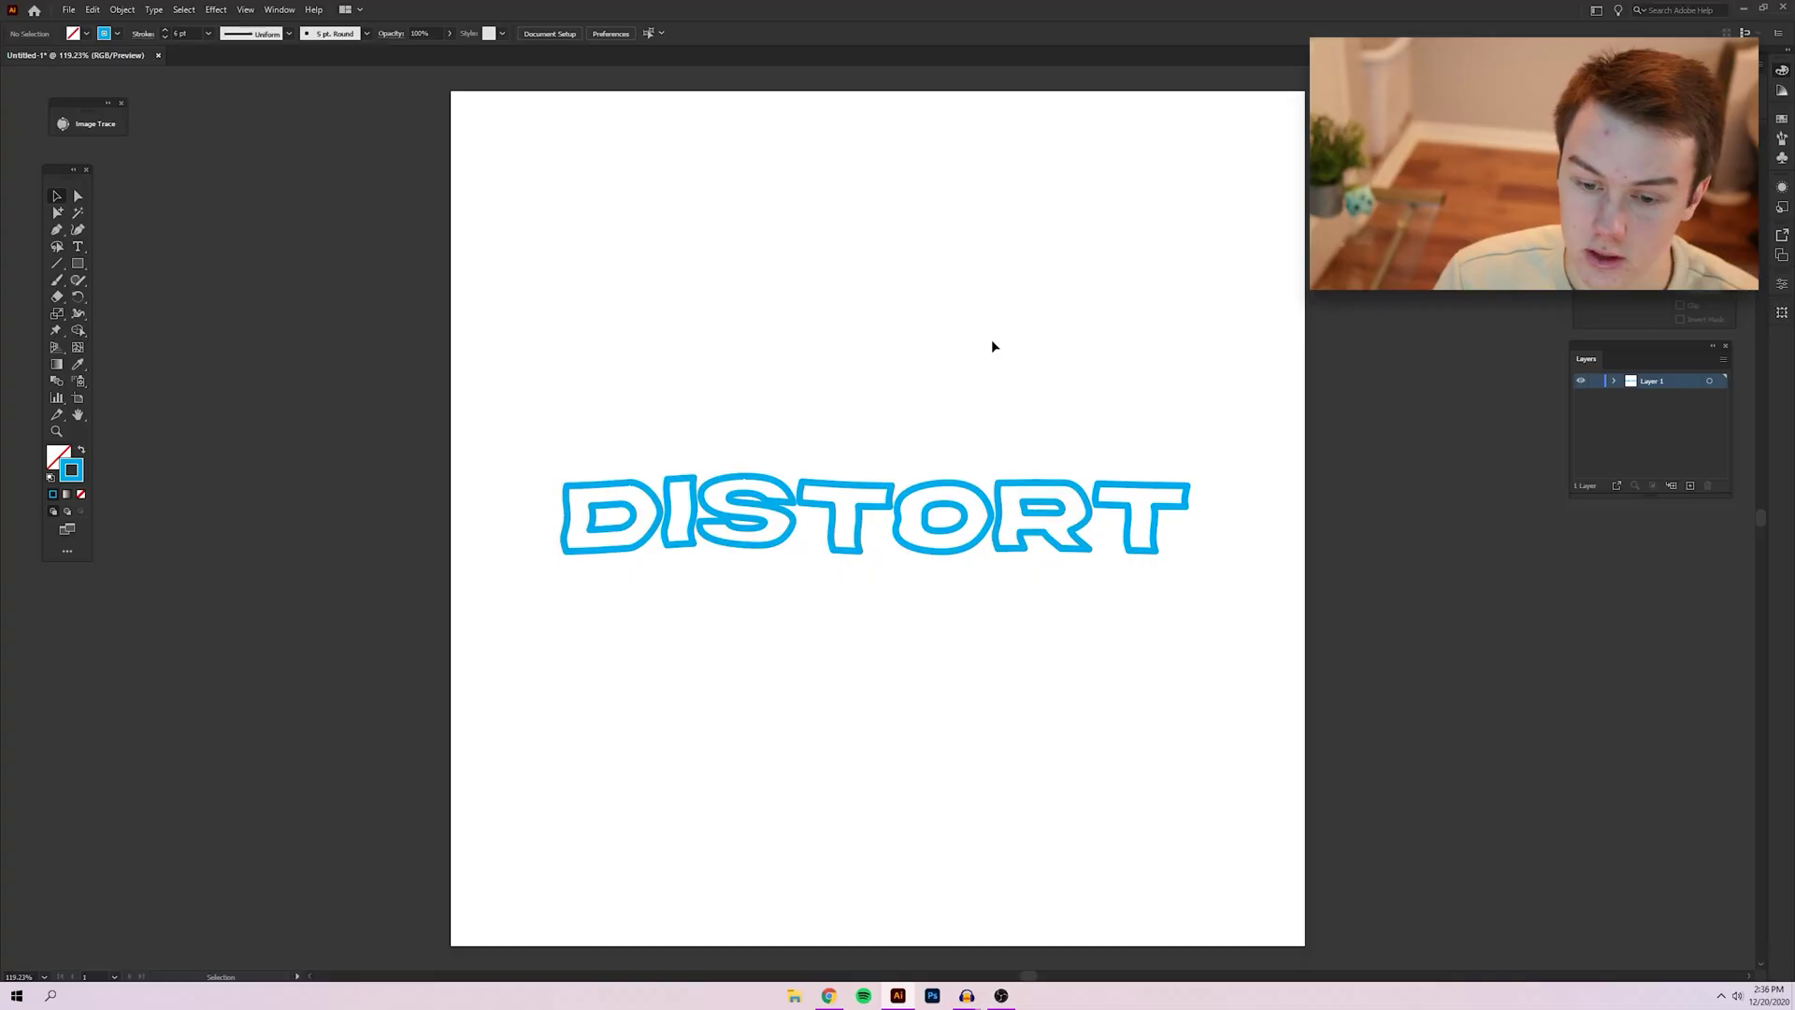
Step: Move DISTORT up, duplicate it below as a solid blue fill, and place an outlined copy lower
drag(842, 392, 968, 633)
drag(916, 532, 938, 381)
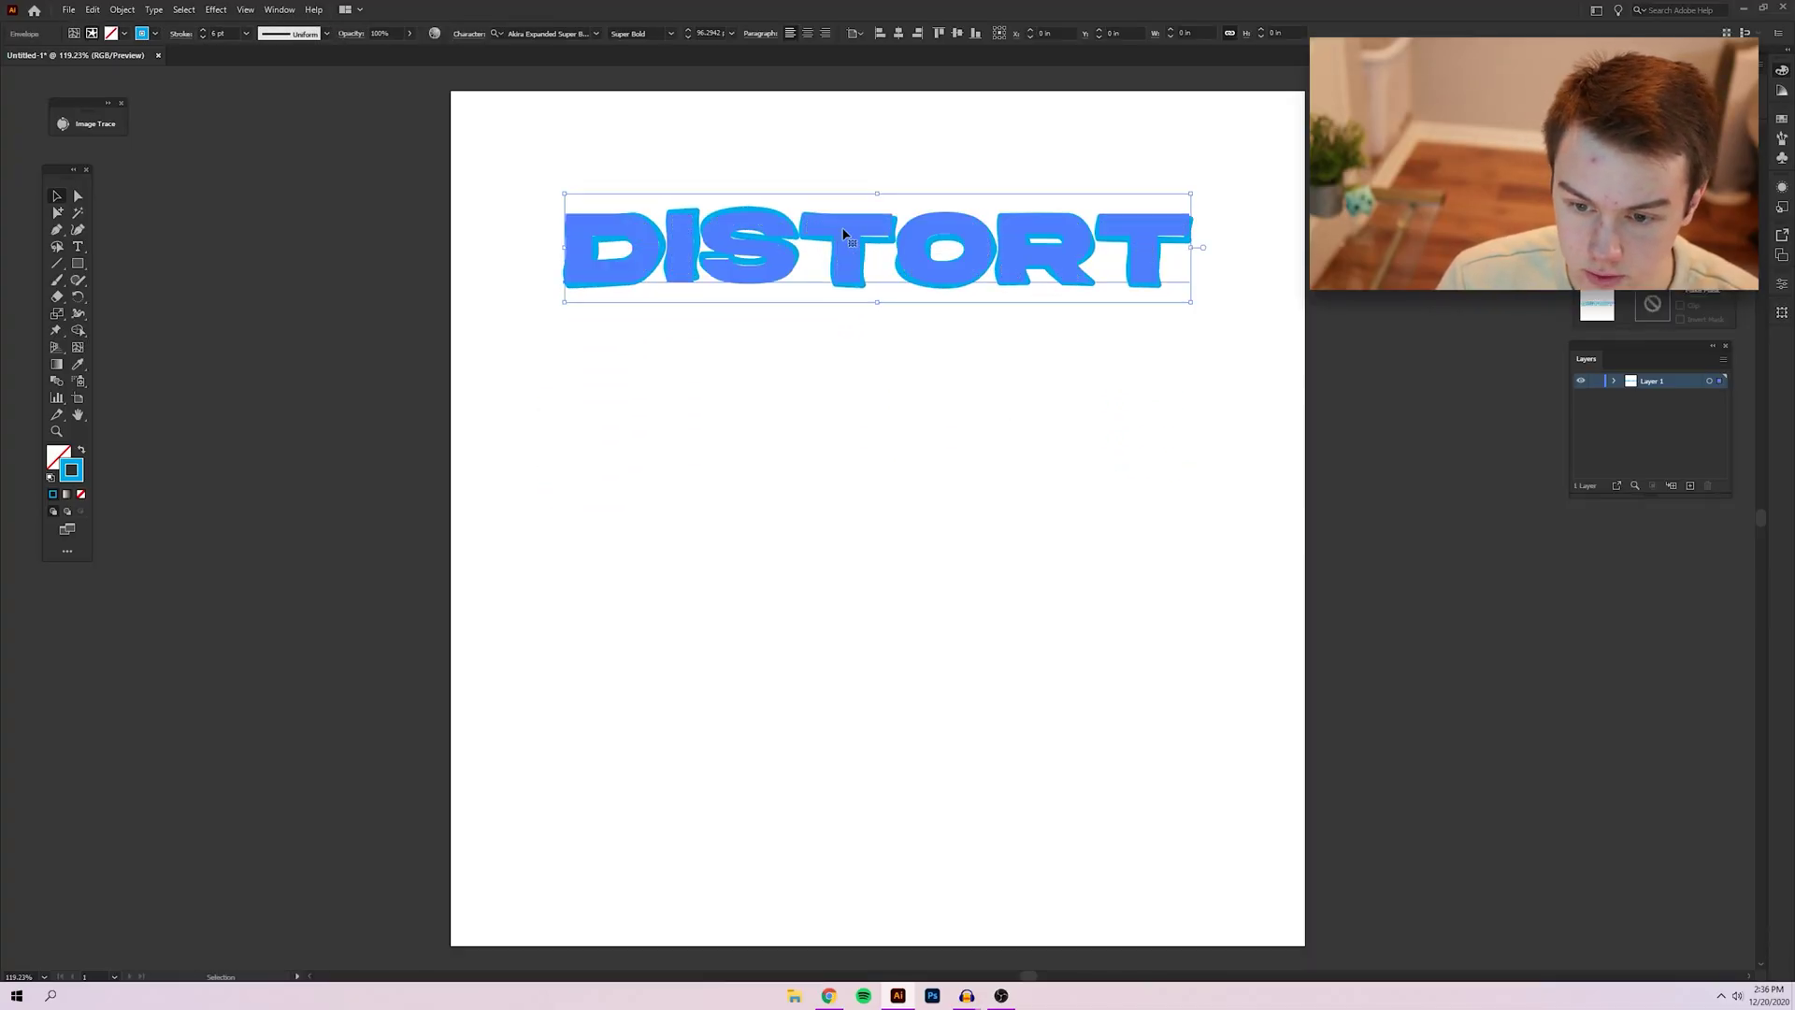
drag(921, 260, 953, 374)
key(shift+x)
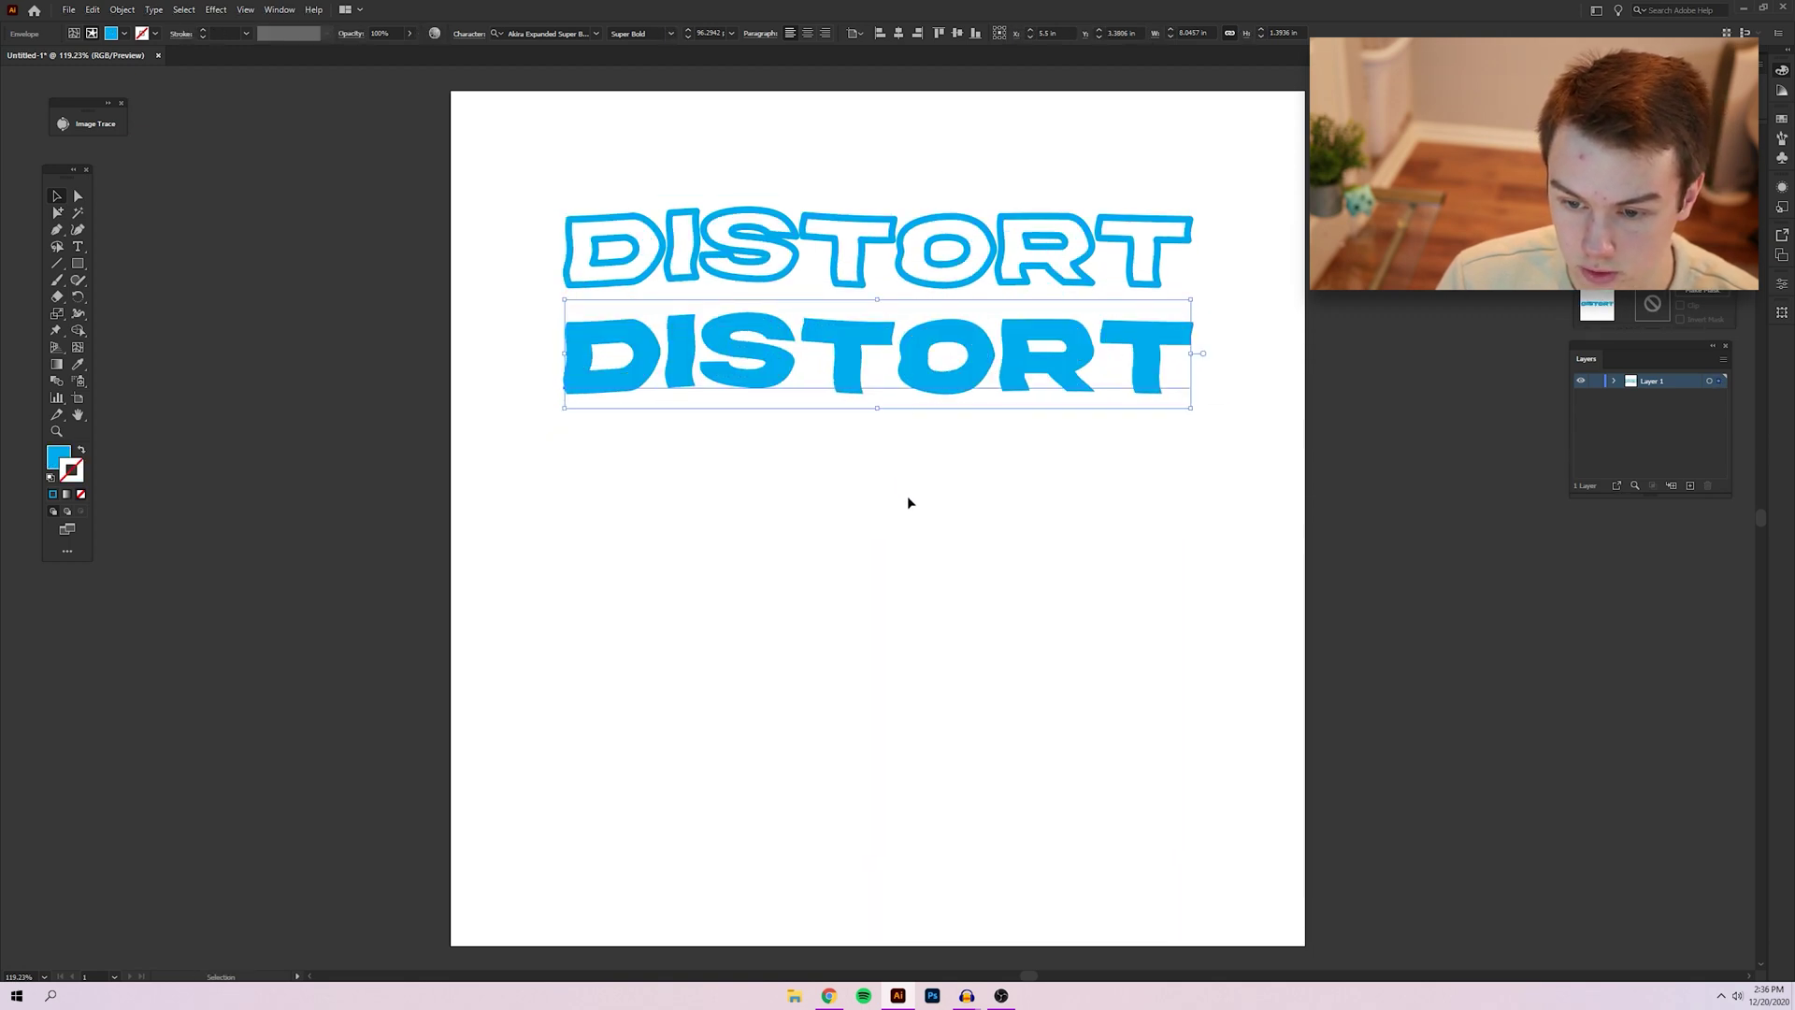
click(911, 500)
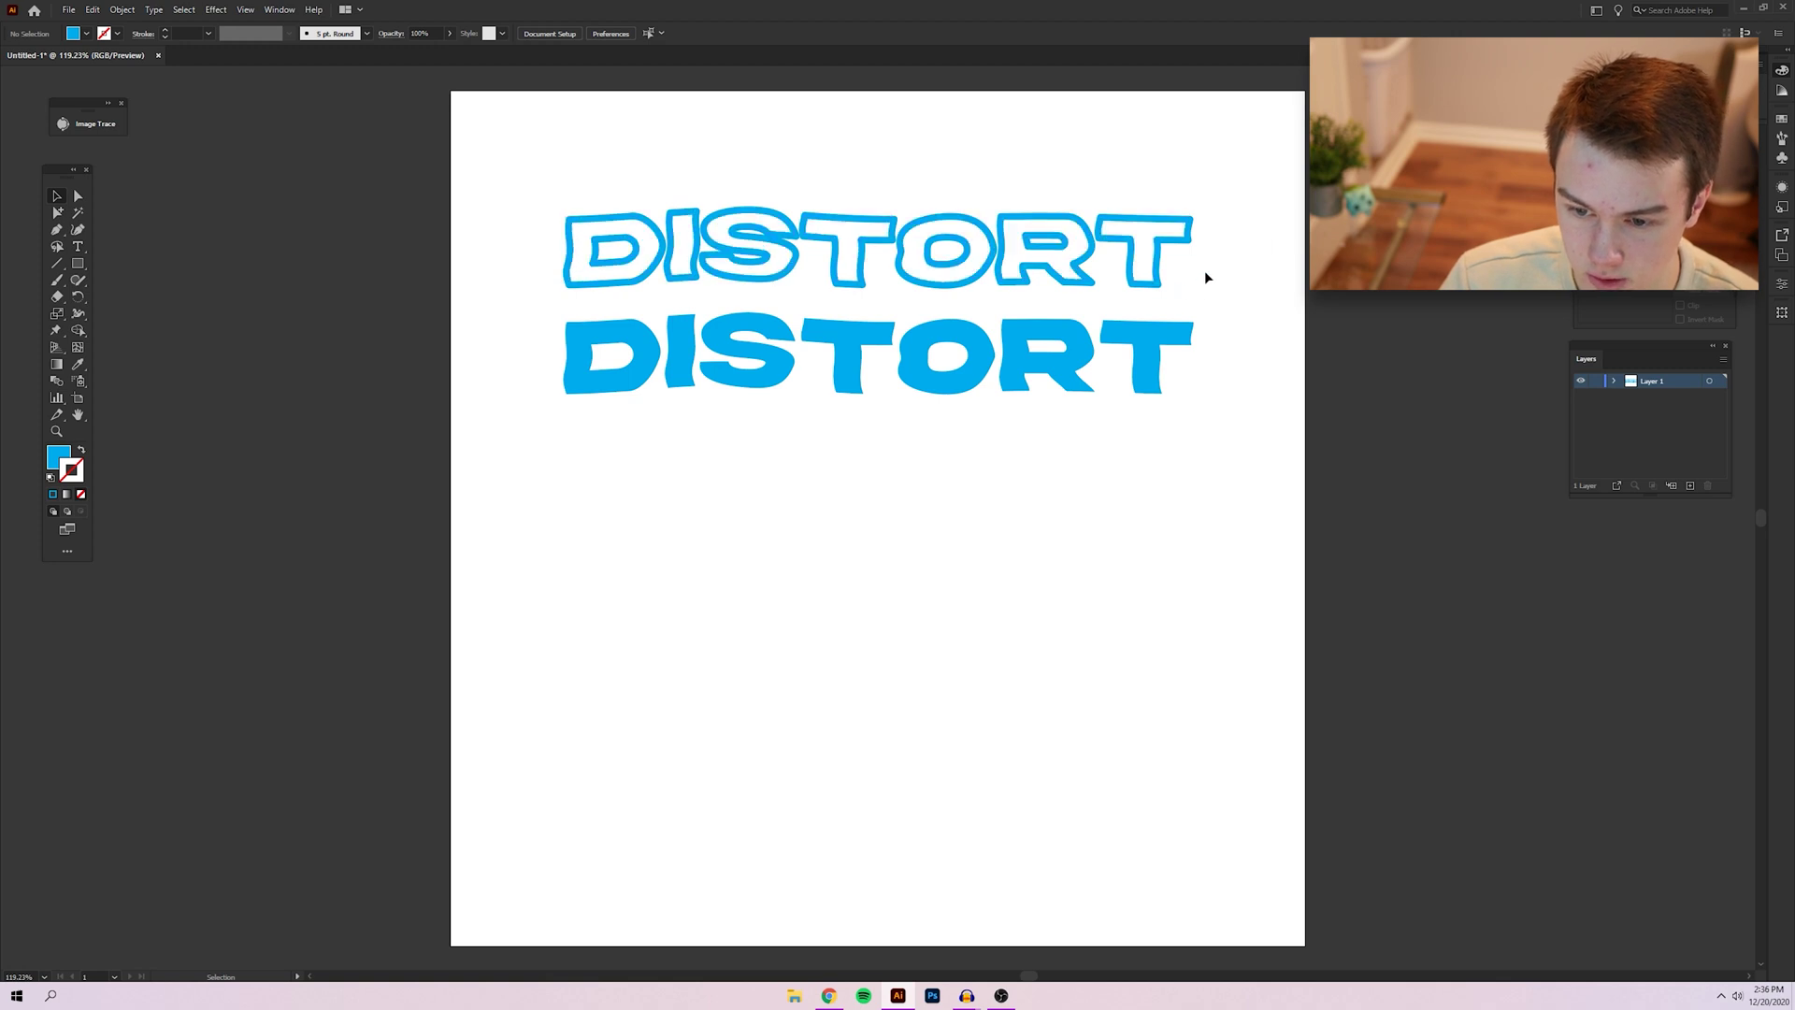
drag(1164, 281, 1010, 586)
Step: Show the bottom DISTORT's mesh and pull the D's lower corner and the mesh under the T down
click(997, 499)
click(78, 196)
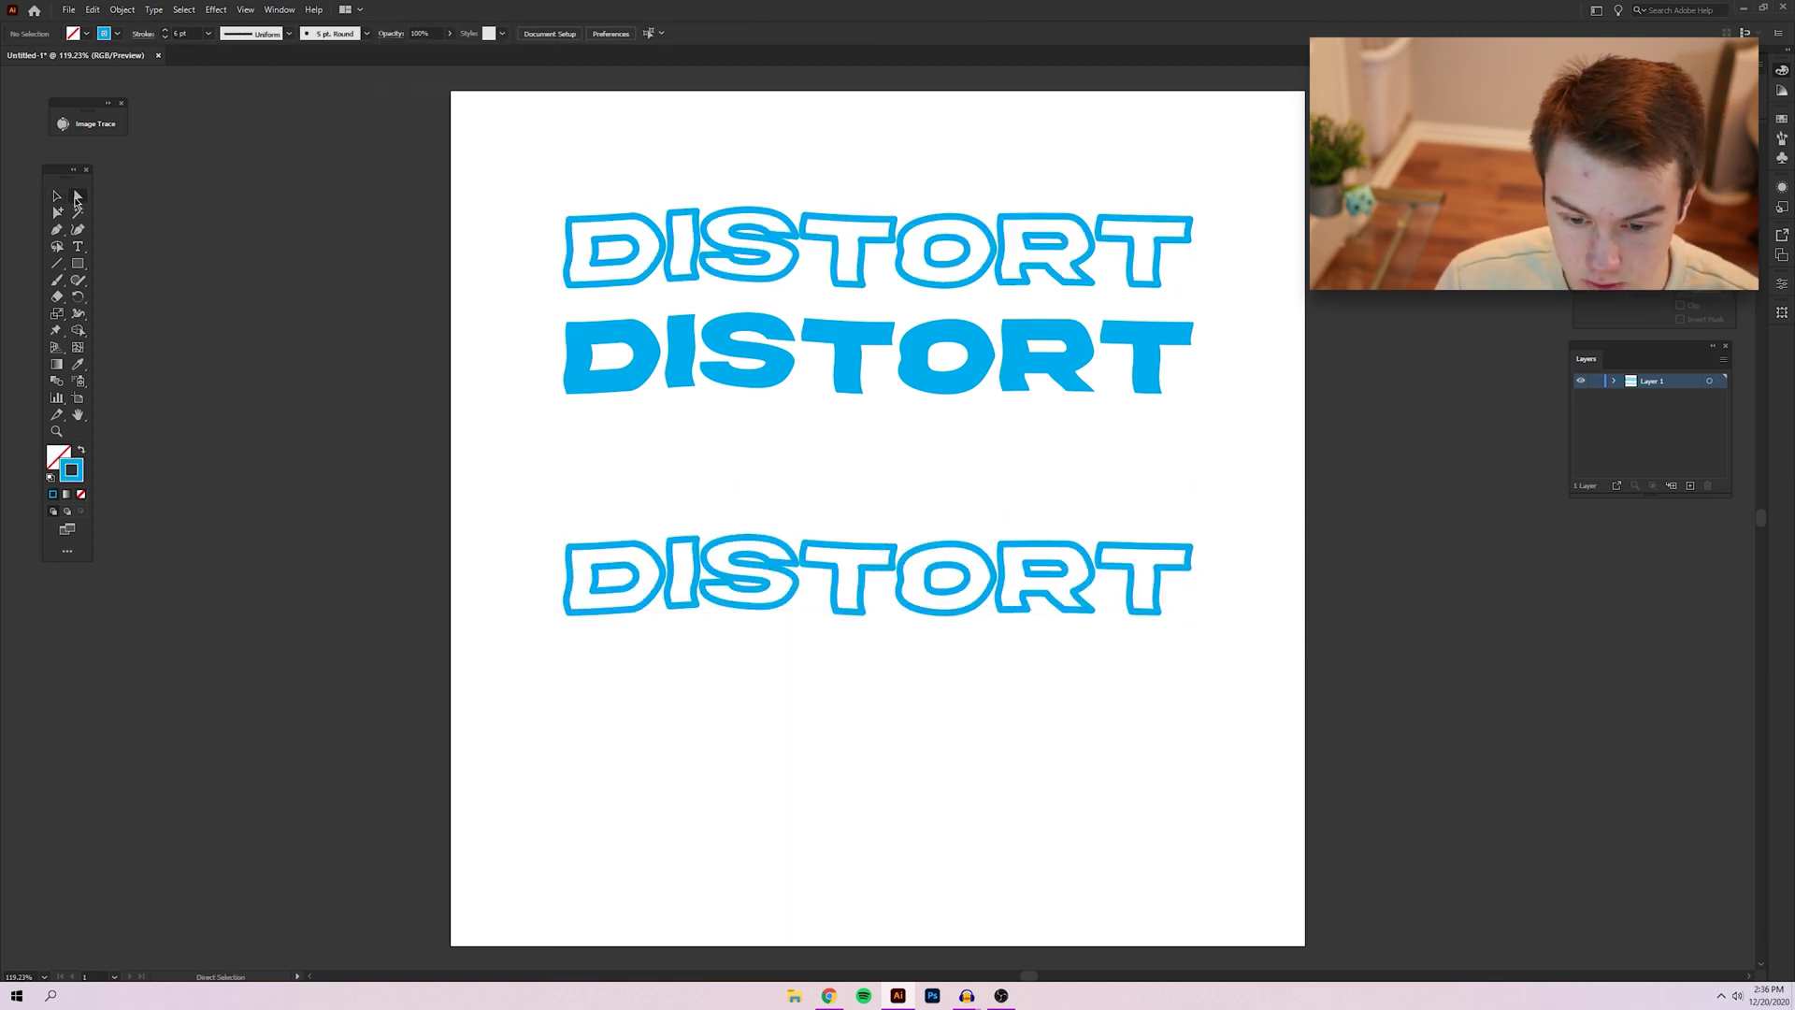
click(1230, 599)
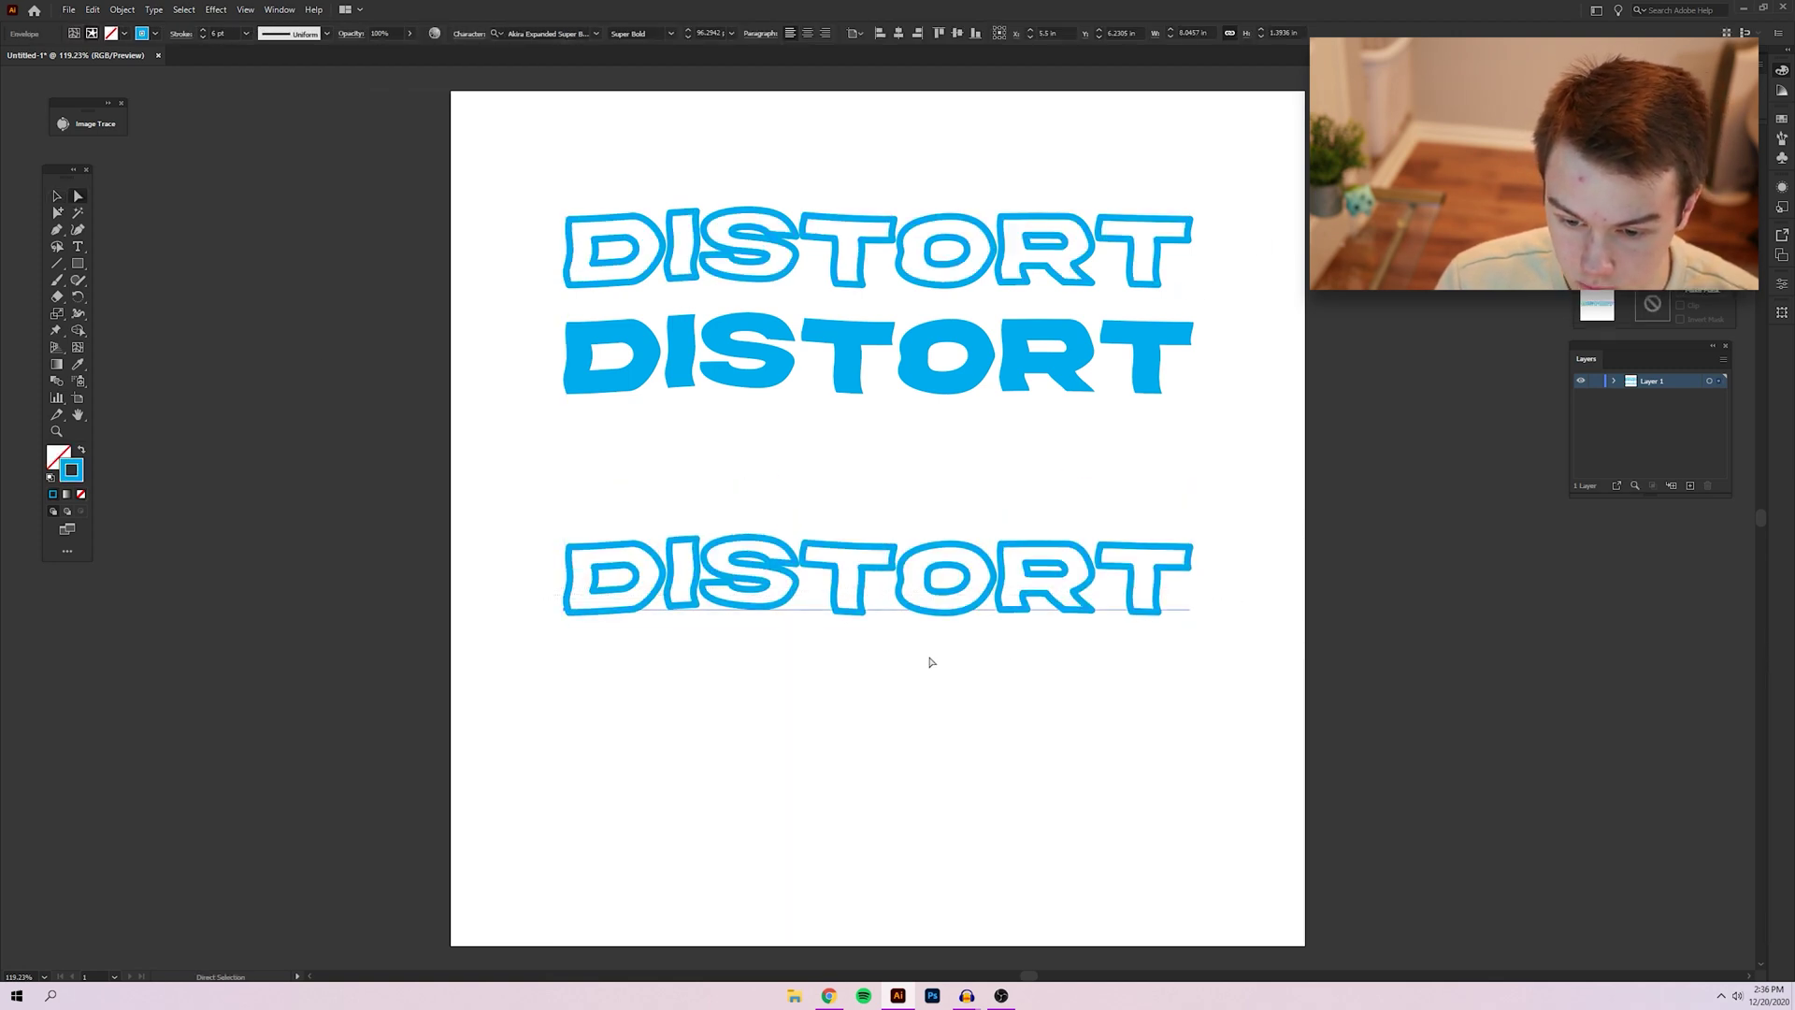
click(57, 198)
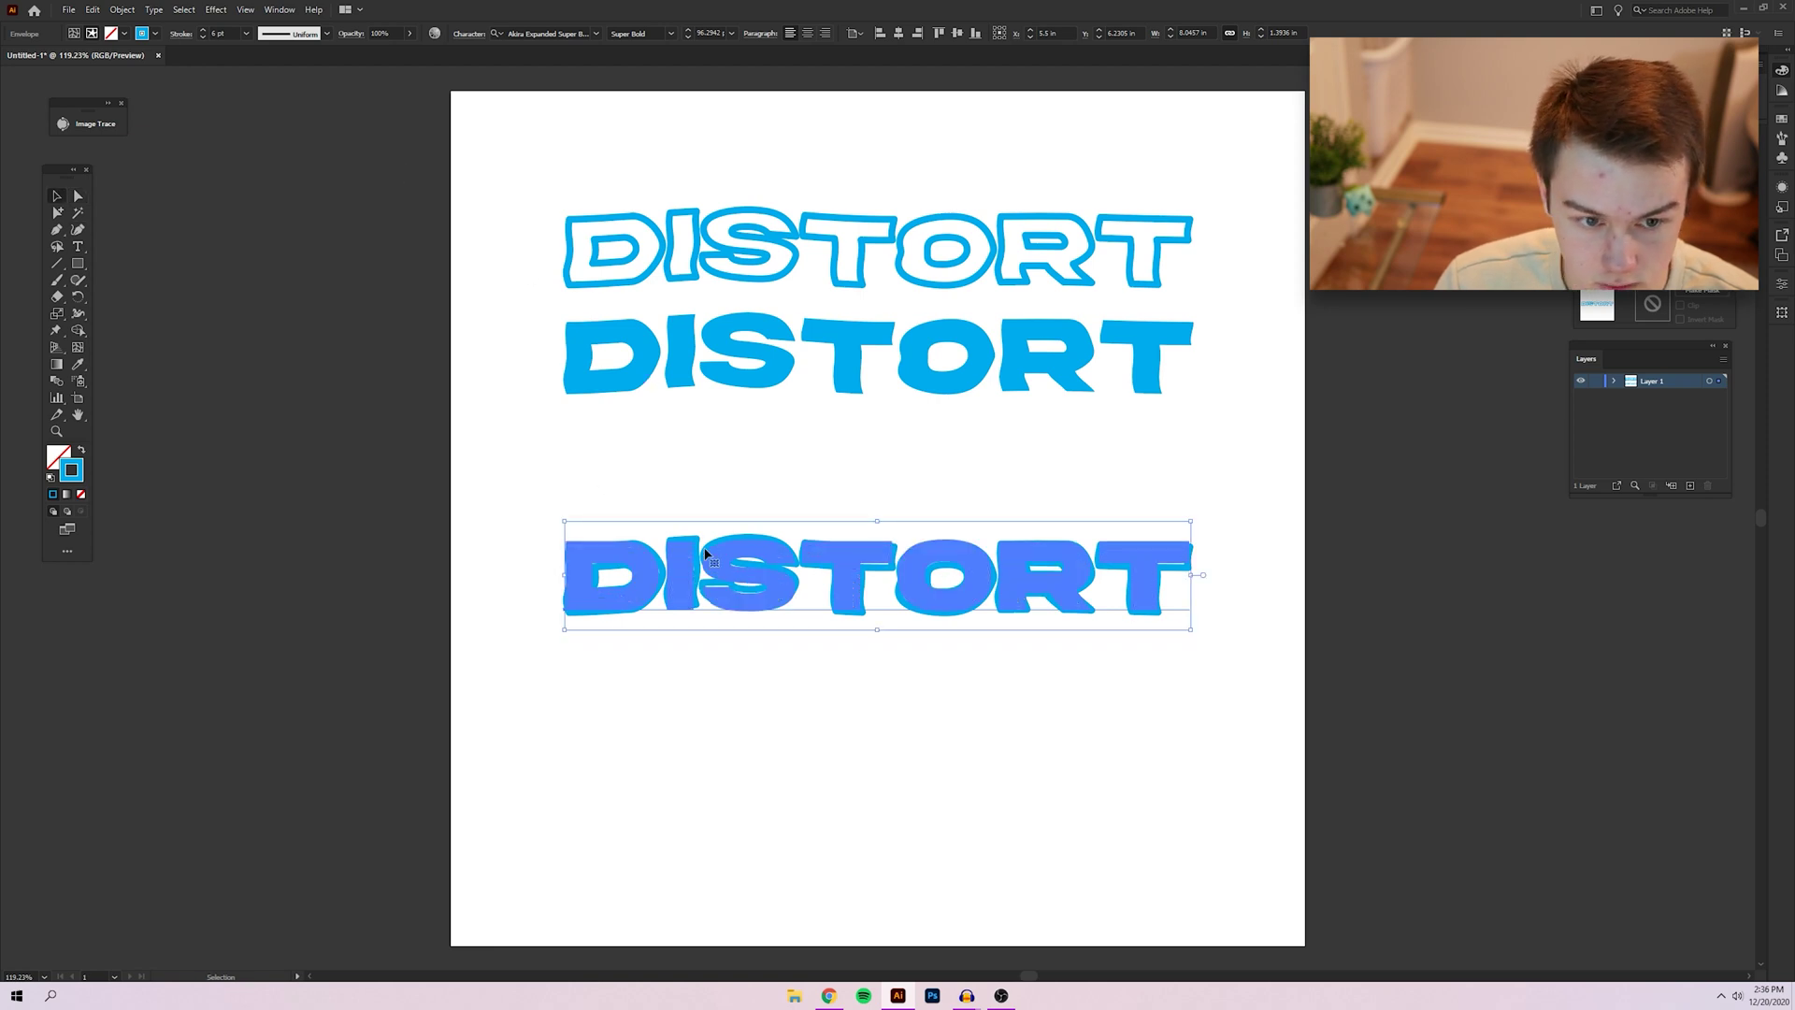
click(75, 34)
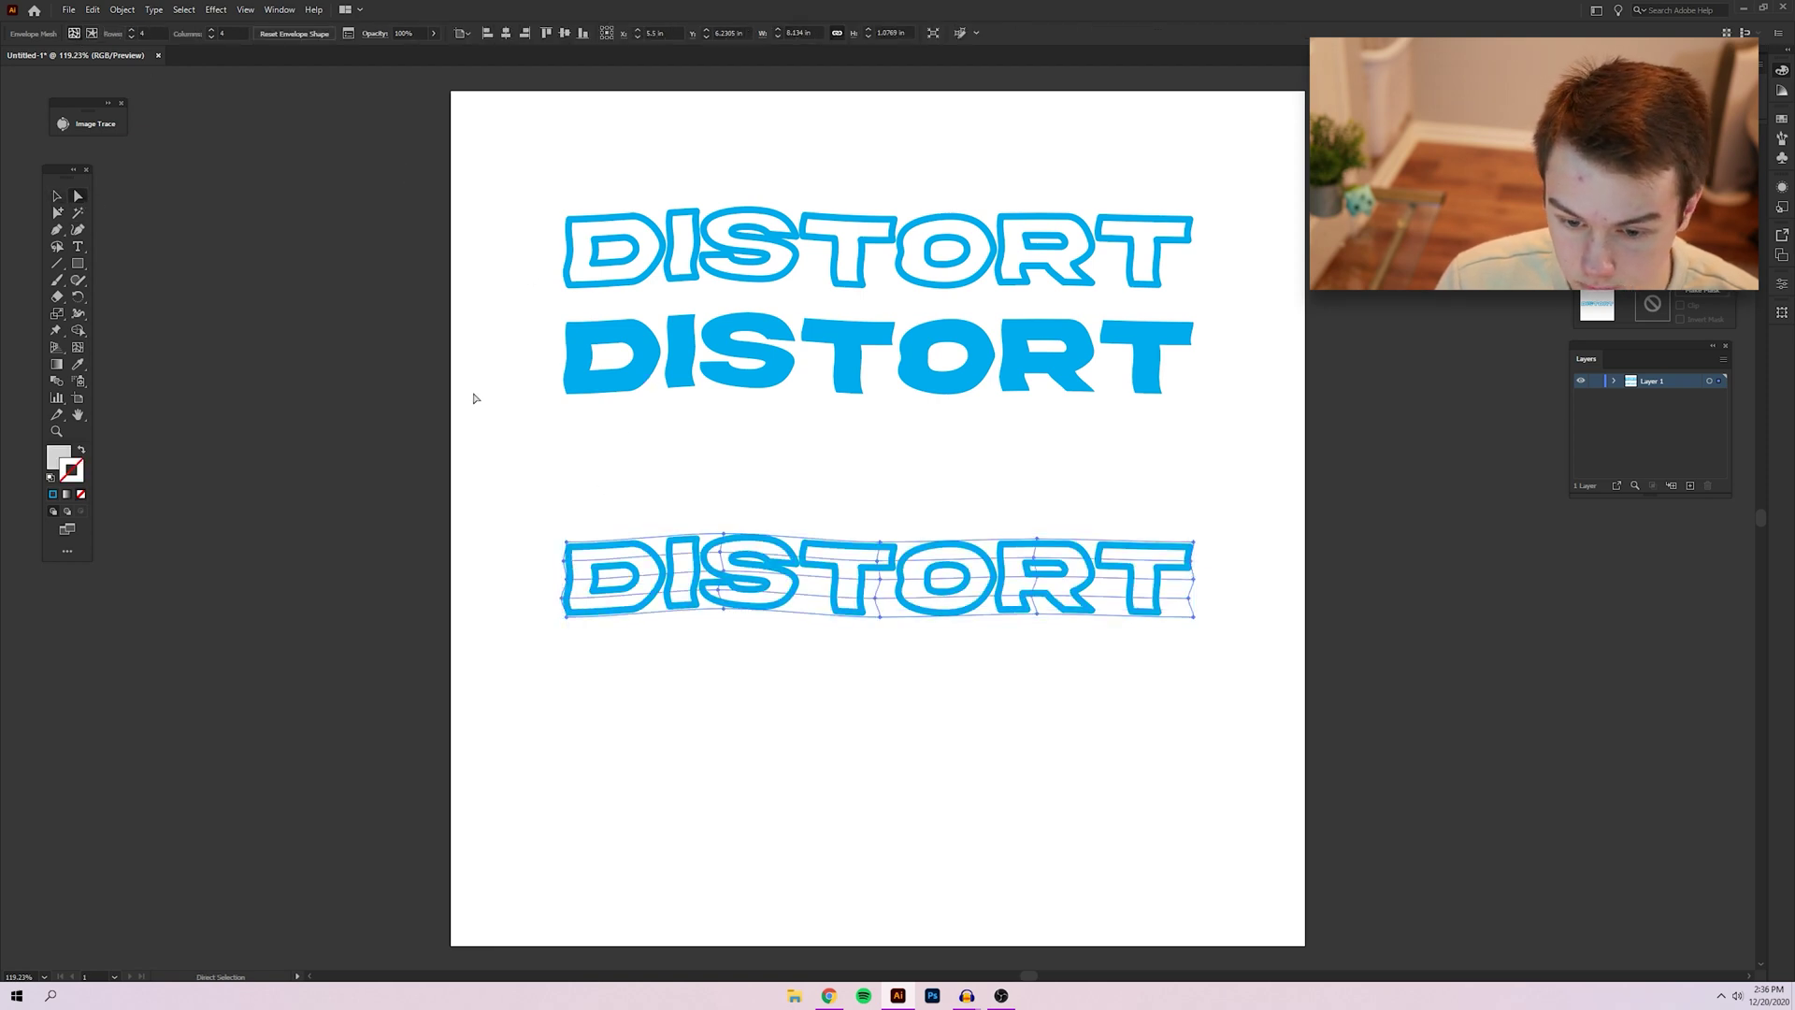
drag(566, 617, 569, 670)
drag(882, 621, 883, 654)
Step: Reshape the D's left edges, nudge the S's mesh, and stretch the T's lower right downward
drag(726, 617, 726, 621)
click(564, 602)
drag(565, 601, 564, 621)
click(568, 584)
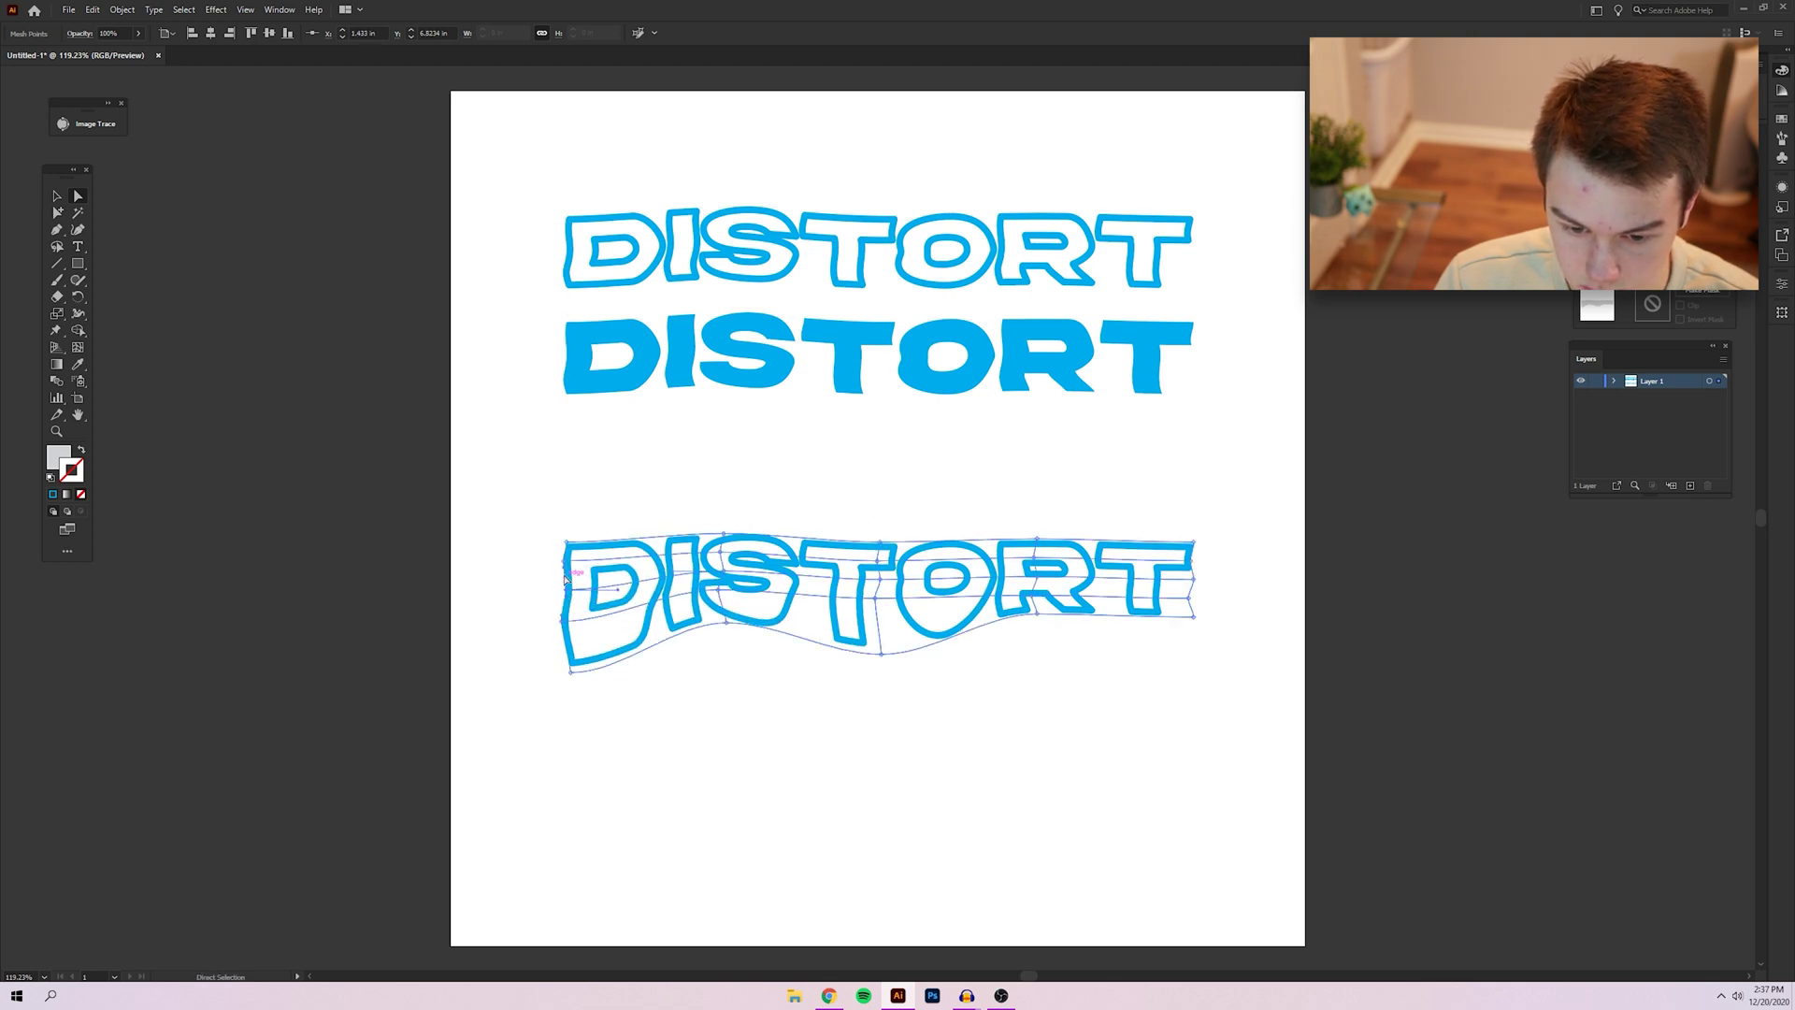
drag(564, 564, 562, 568)
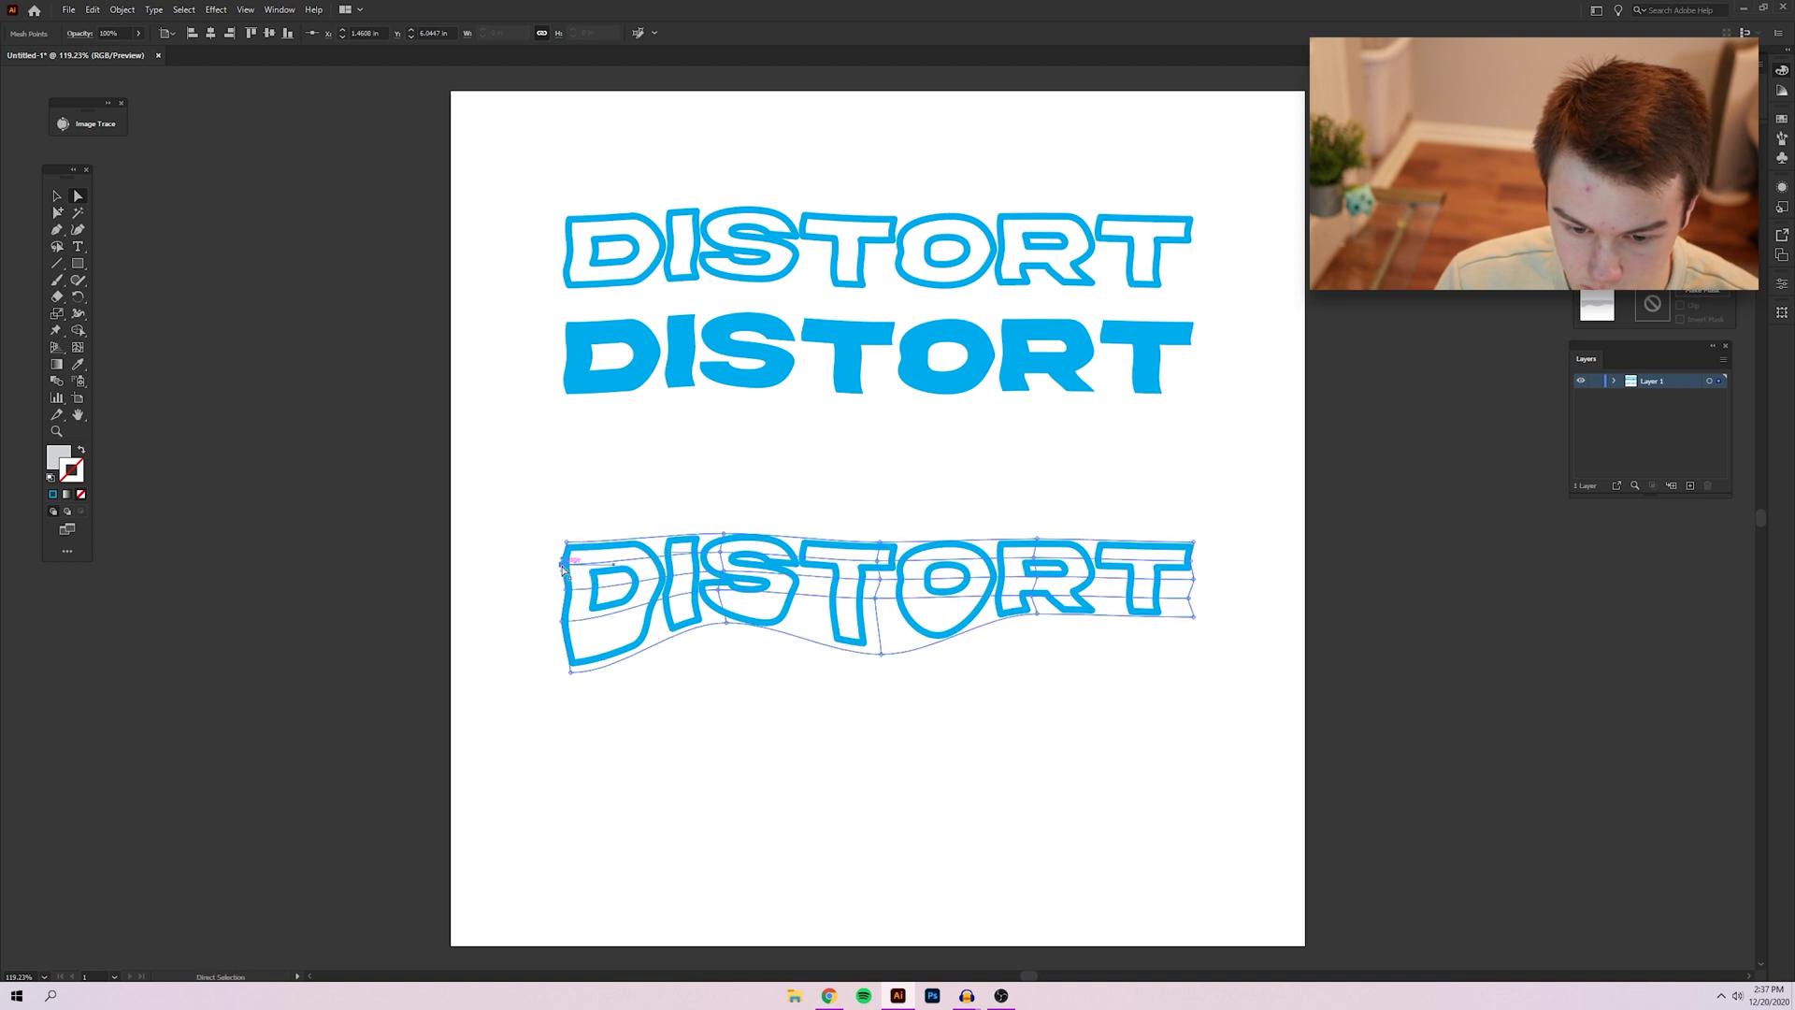
click(567, 626)
drag(592, 631, 617, 633)
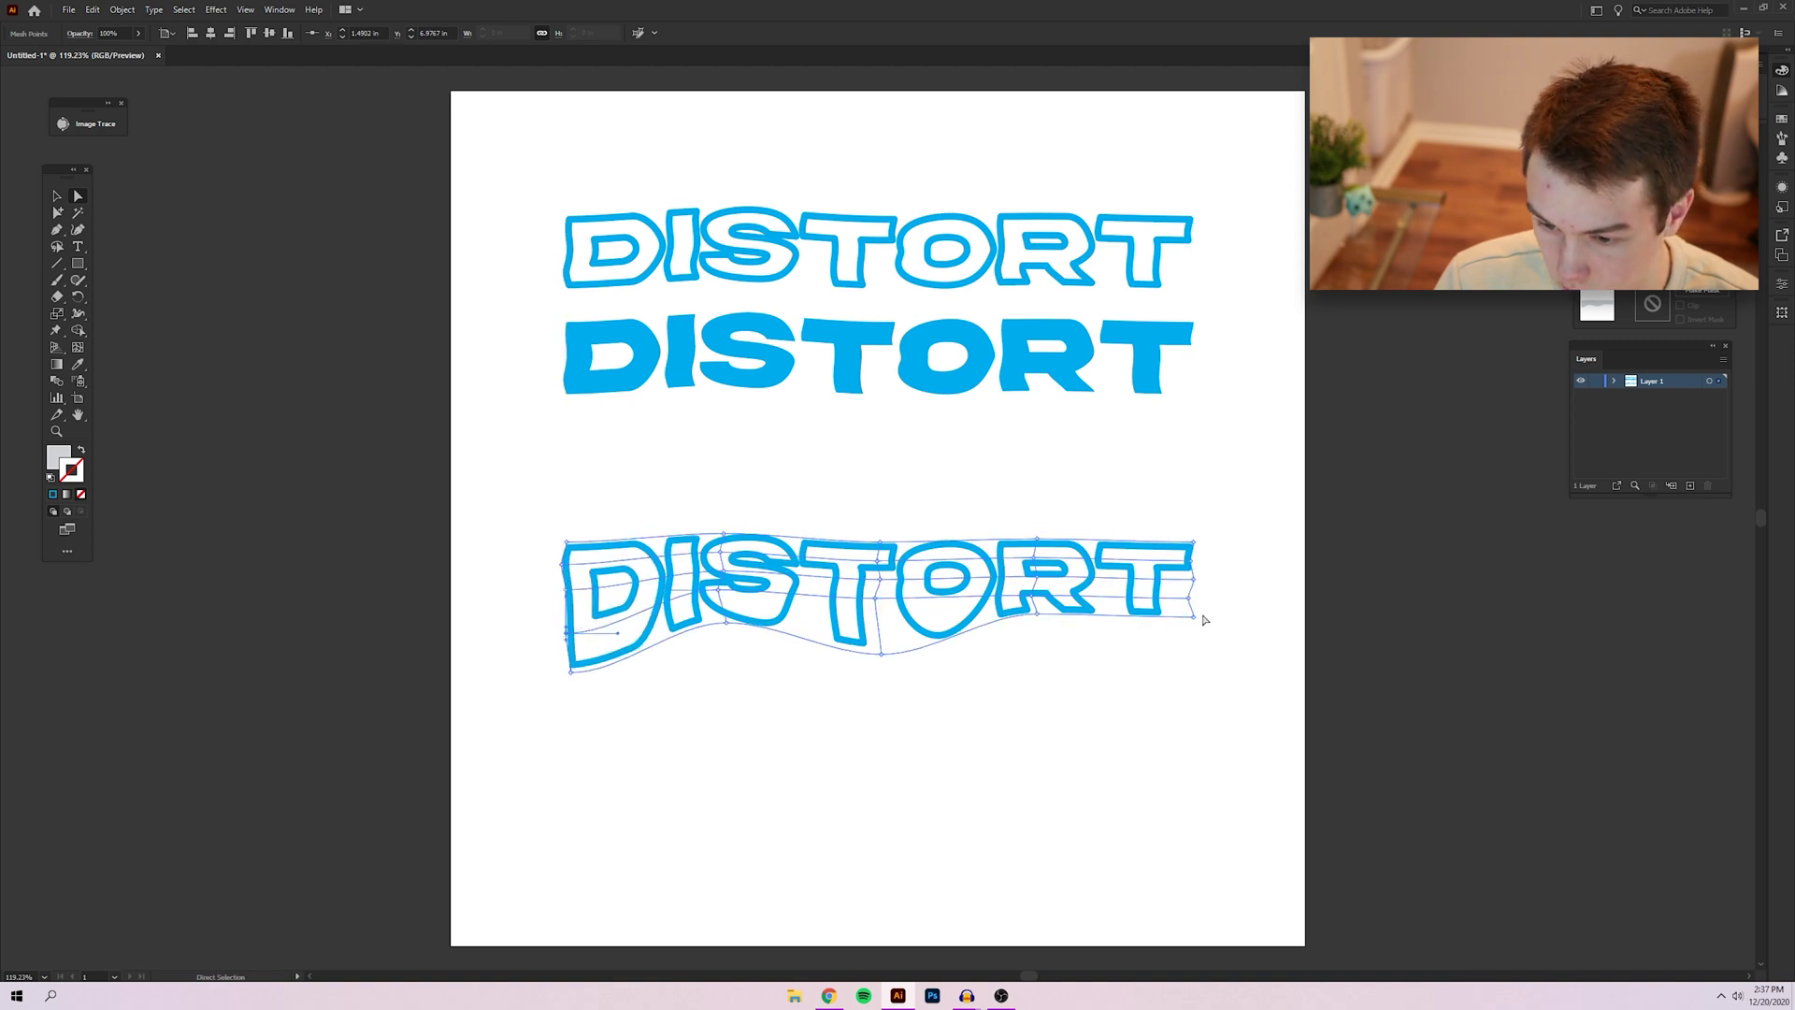
drag(1195, 621, 1194, 632)
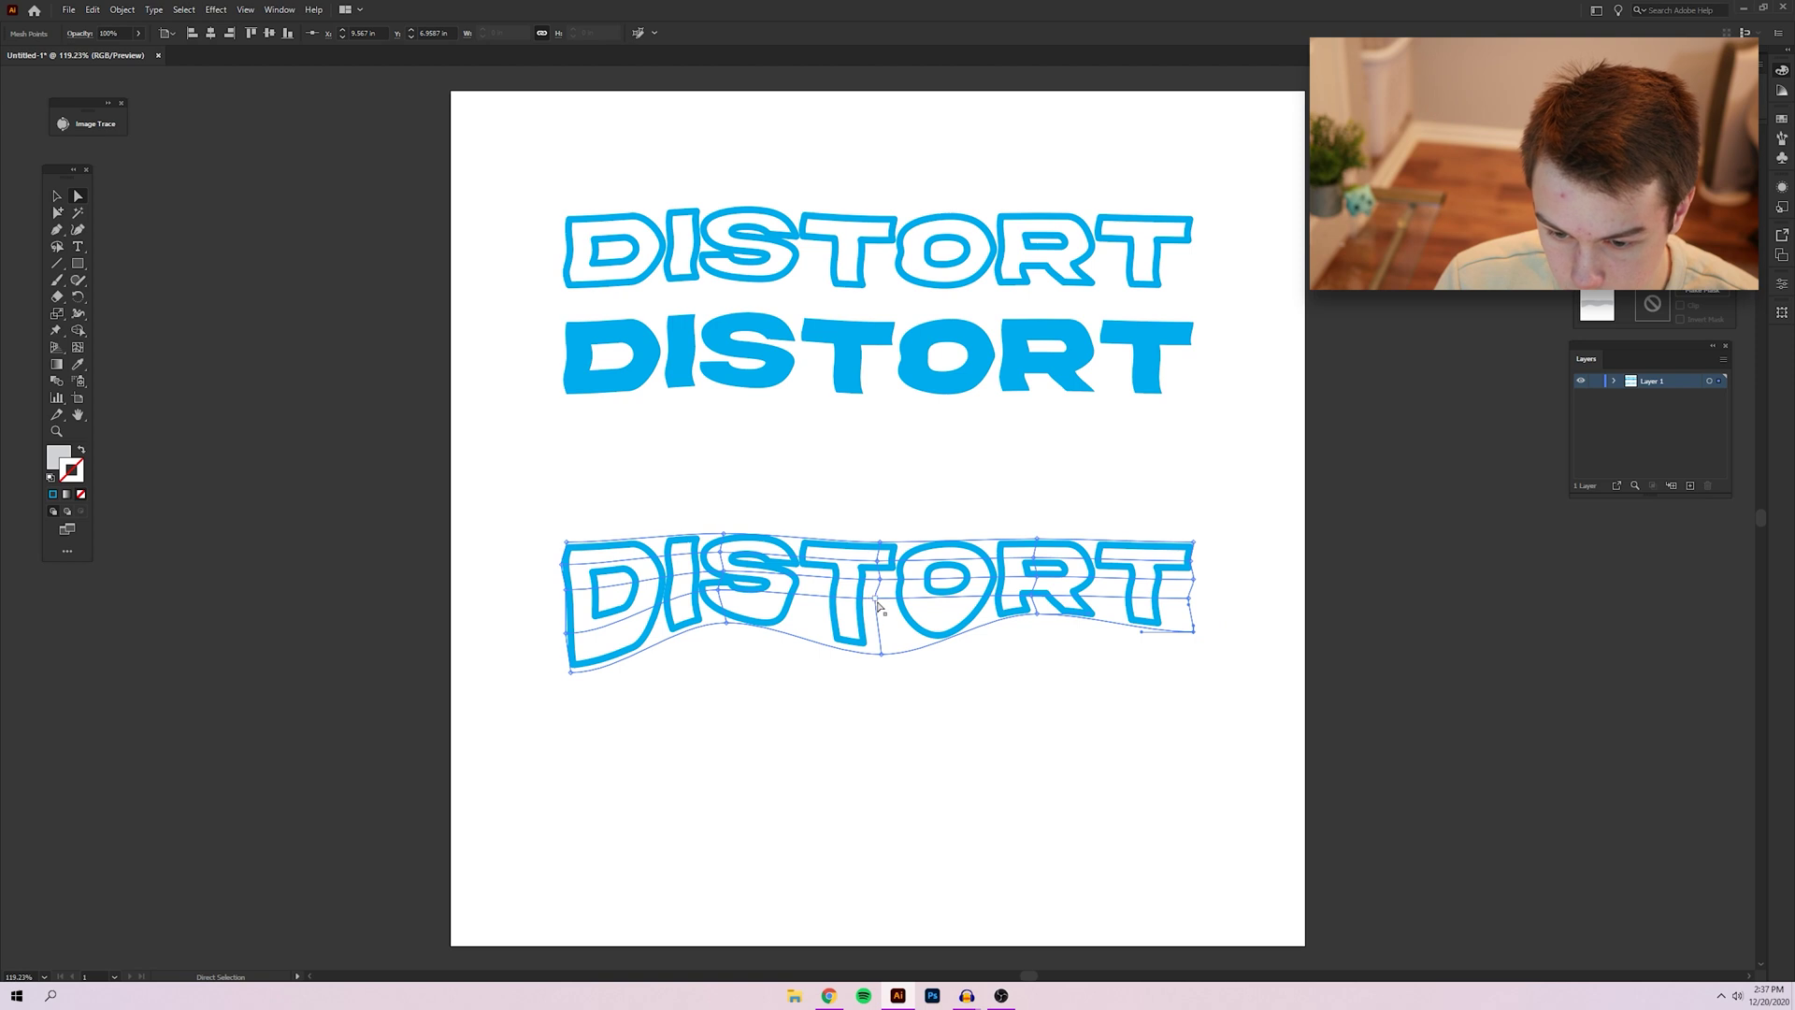
click(873, 614)
key(v)
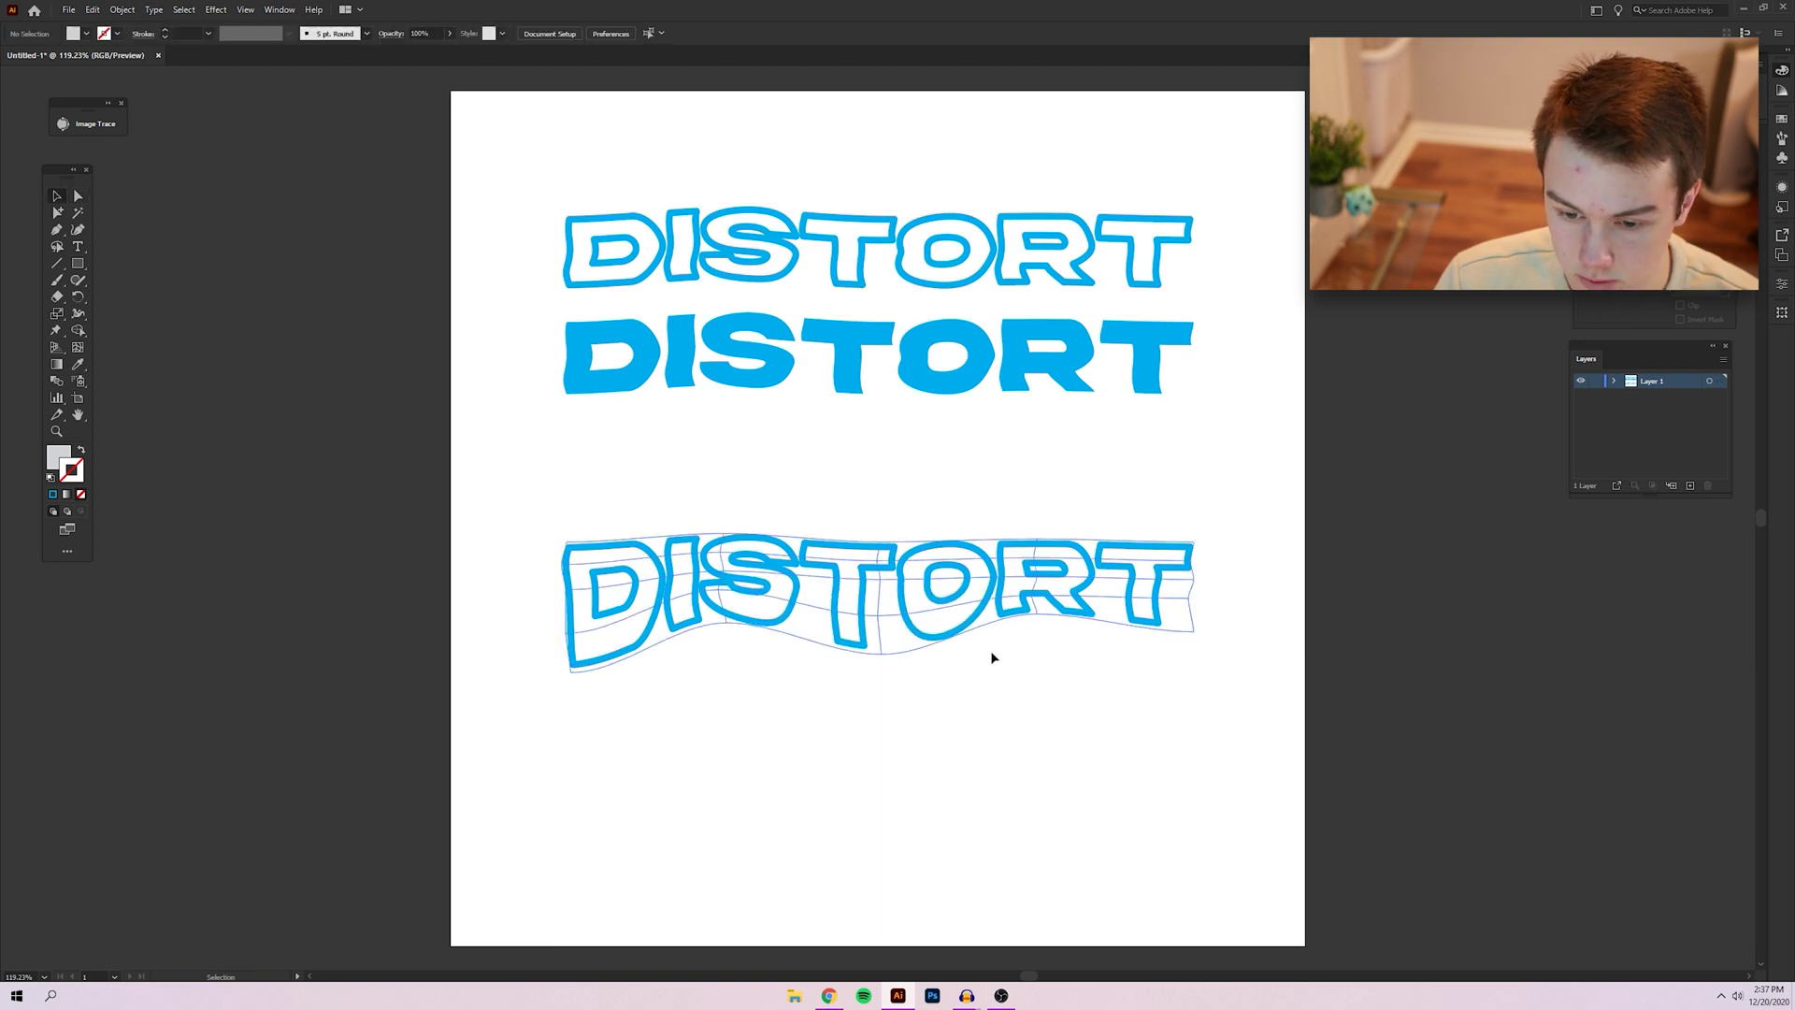
scroll(993, 658, down, 2)
scroll(993, 657, right, 1)
Step: Copy the warped DISTORT downward and lift the copy's top mesh points above the S, T, O and R
click(859, 497)
drag(859, 498, 897, 640)
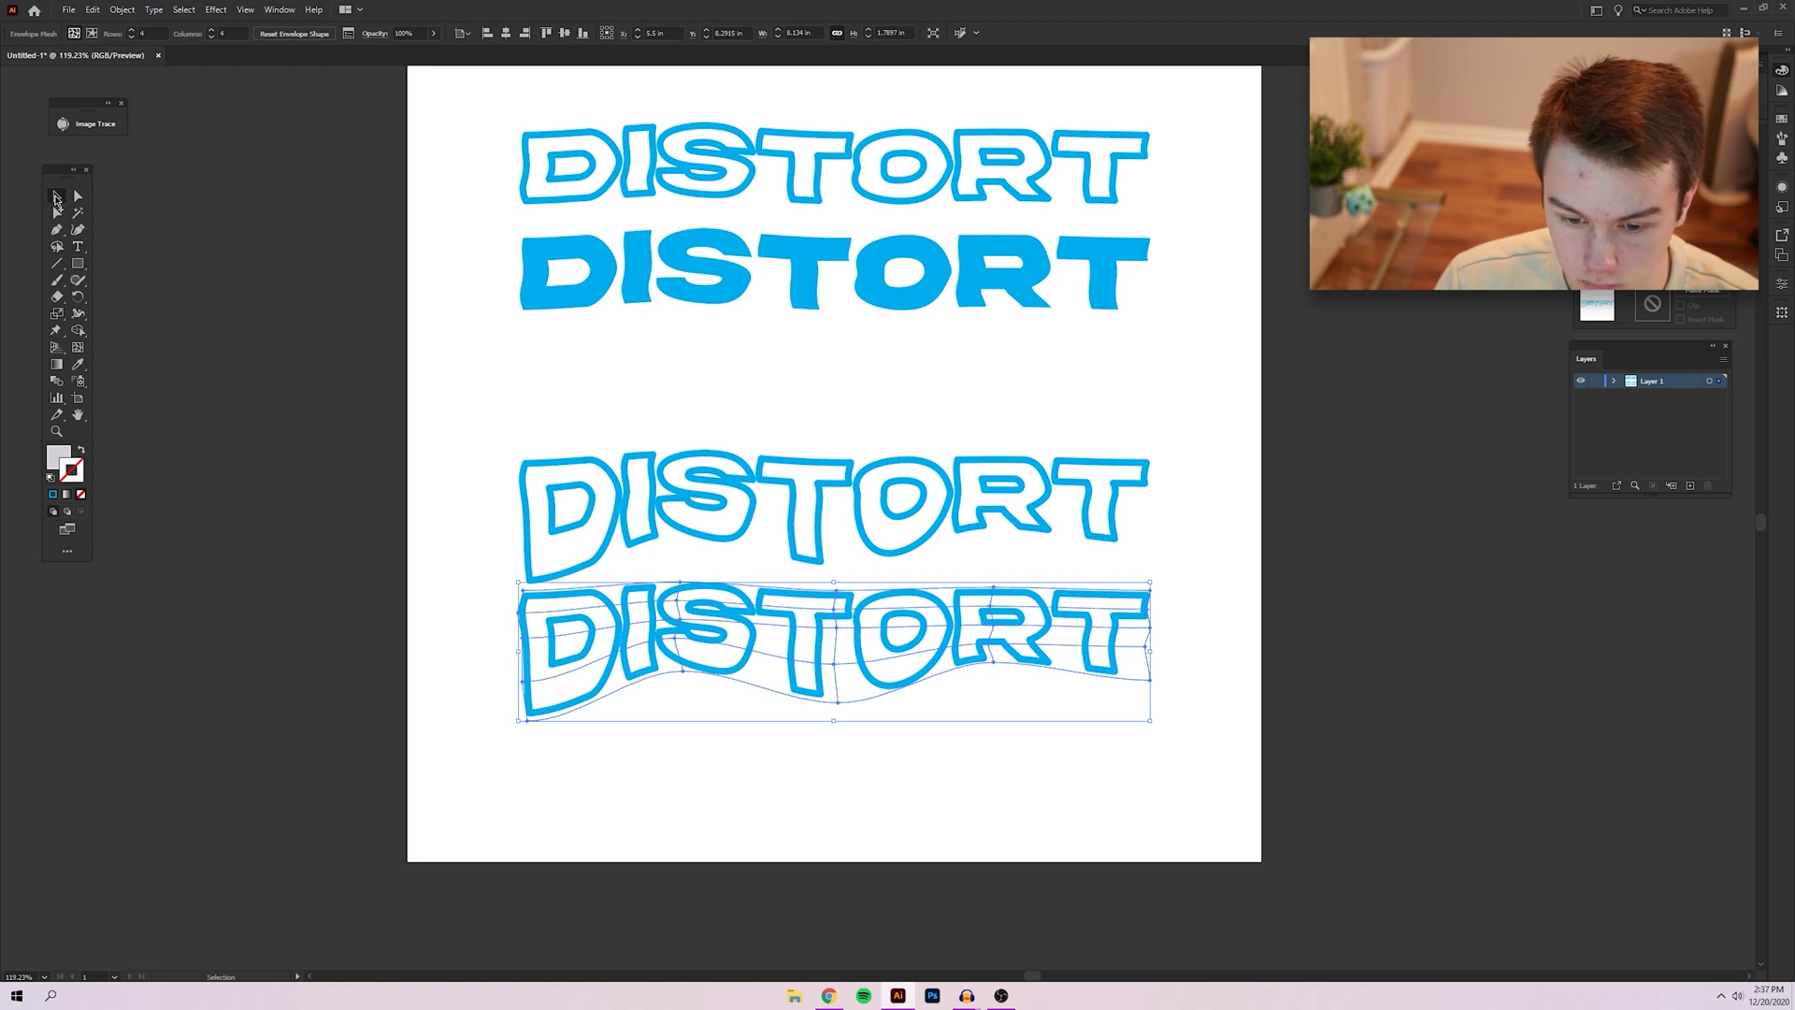
click(78, 197)
drag(678, 593, 684, 551)
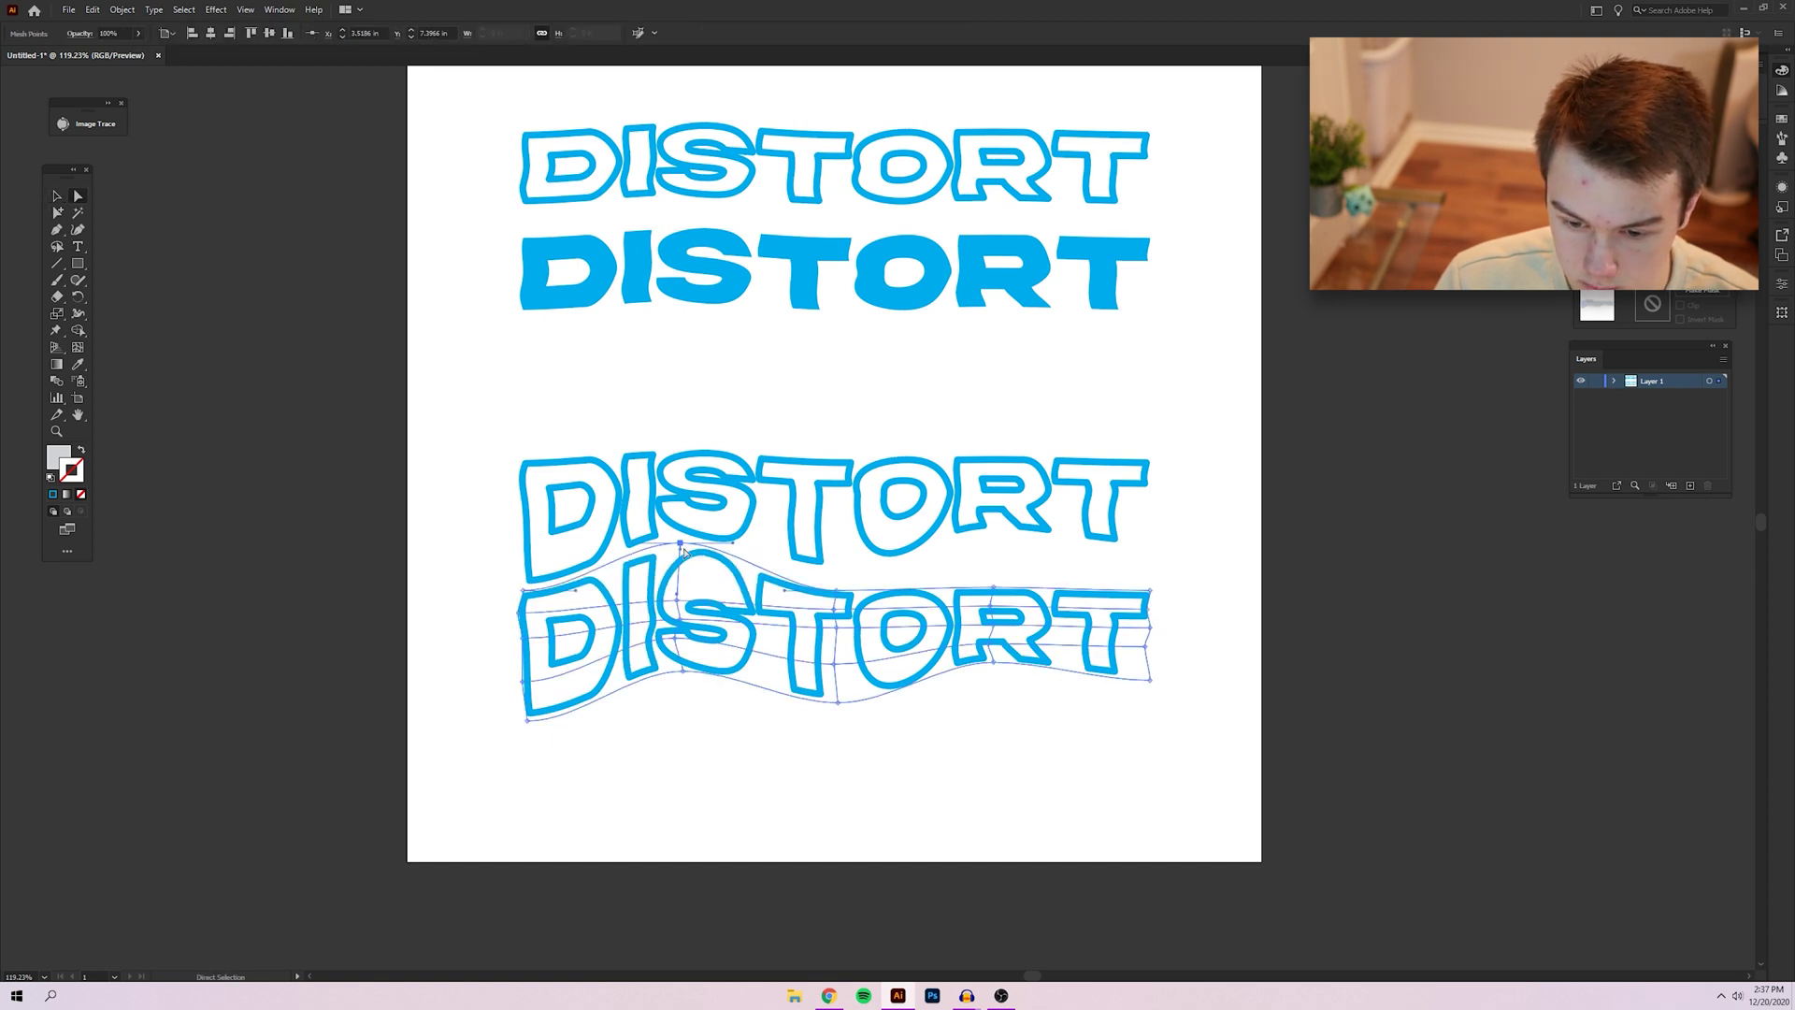
drag(844, 594, 834, 572)
drag(997, 590, 996, 548)
drag(1148, 589, 1148, 561)
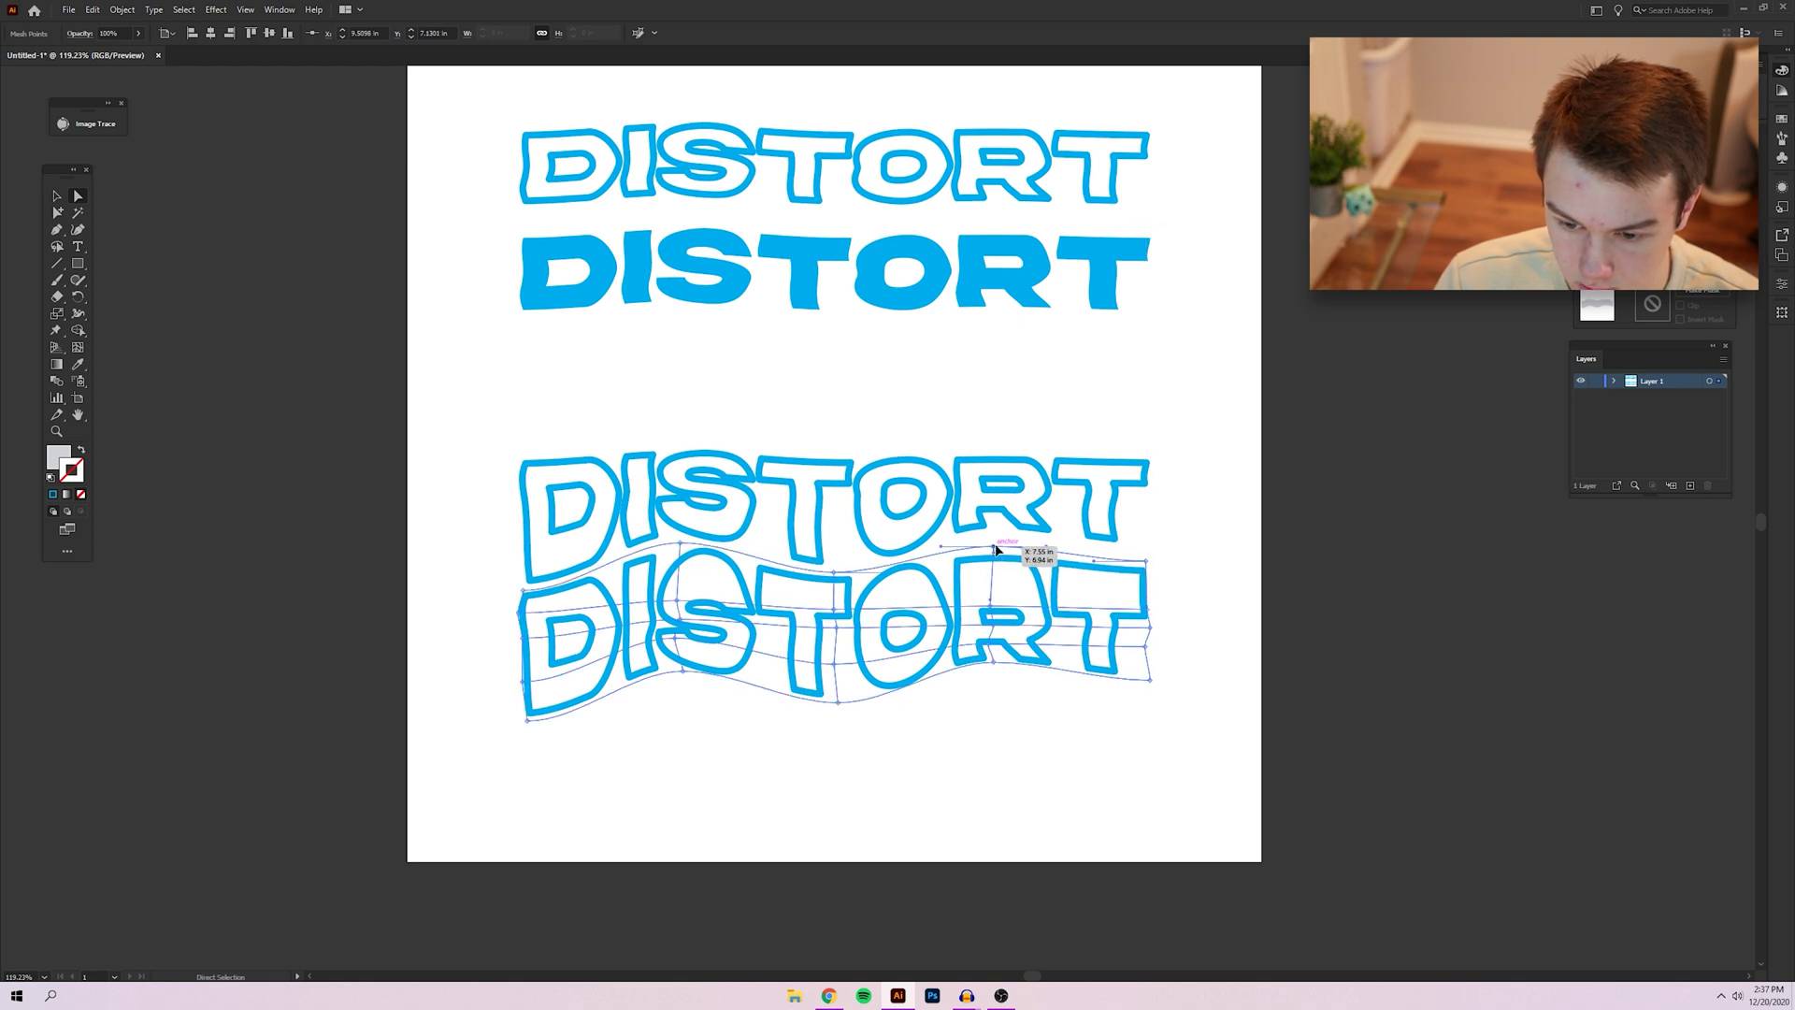
drag(993, 609, 993, 580)
drag(679, 604, 680, 580)
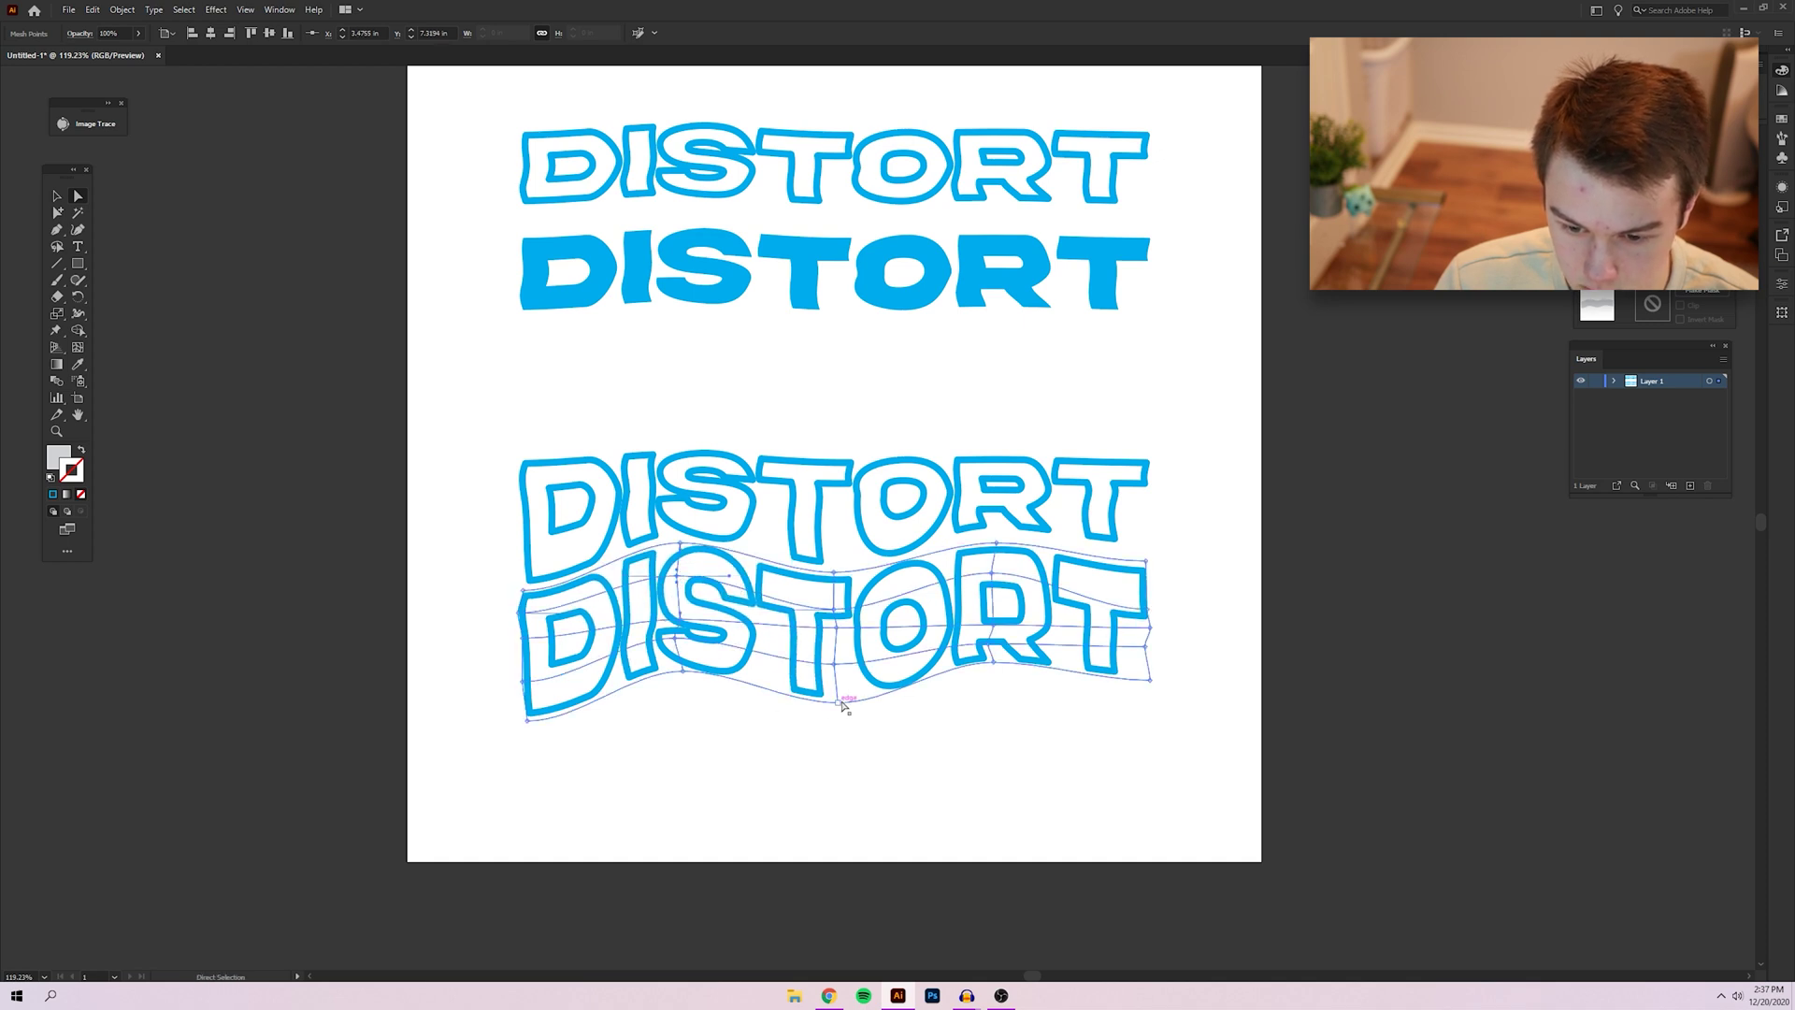
click(966, 770)
drag(1154, 661, 1195, 729)
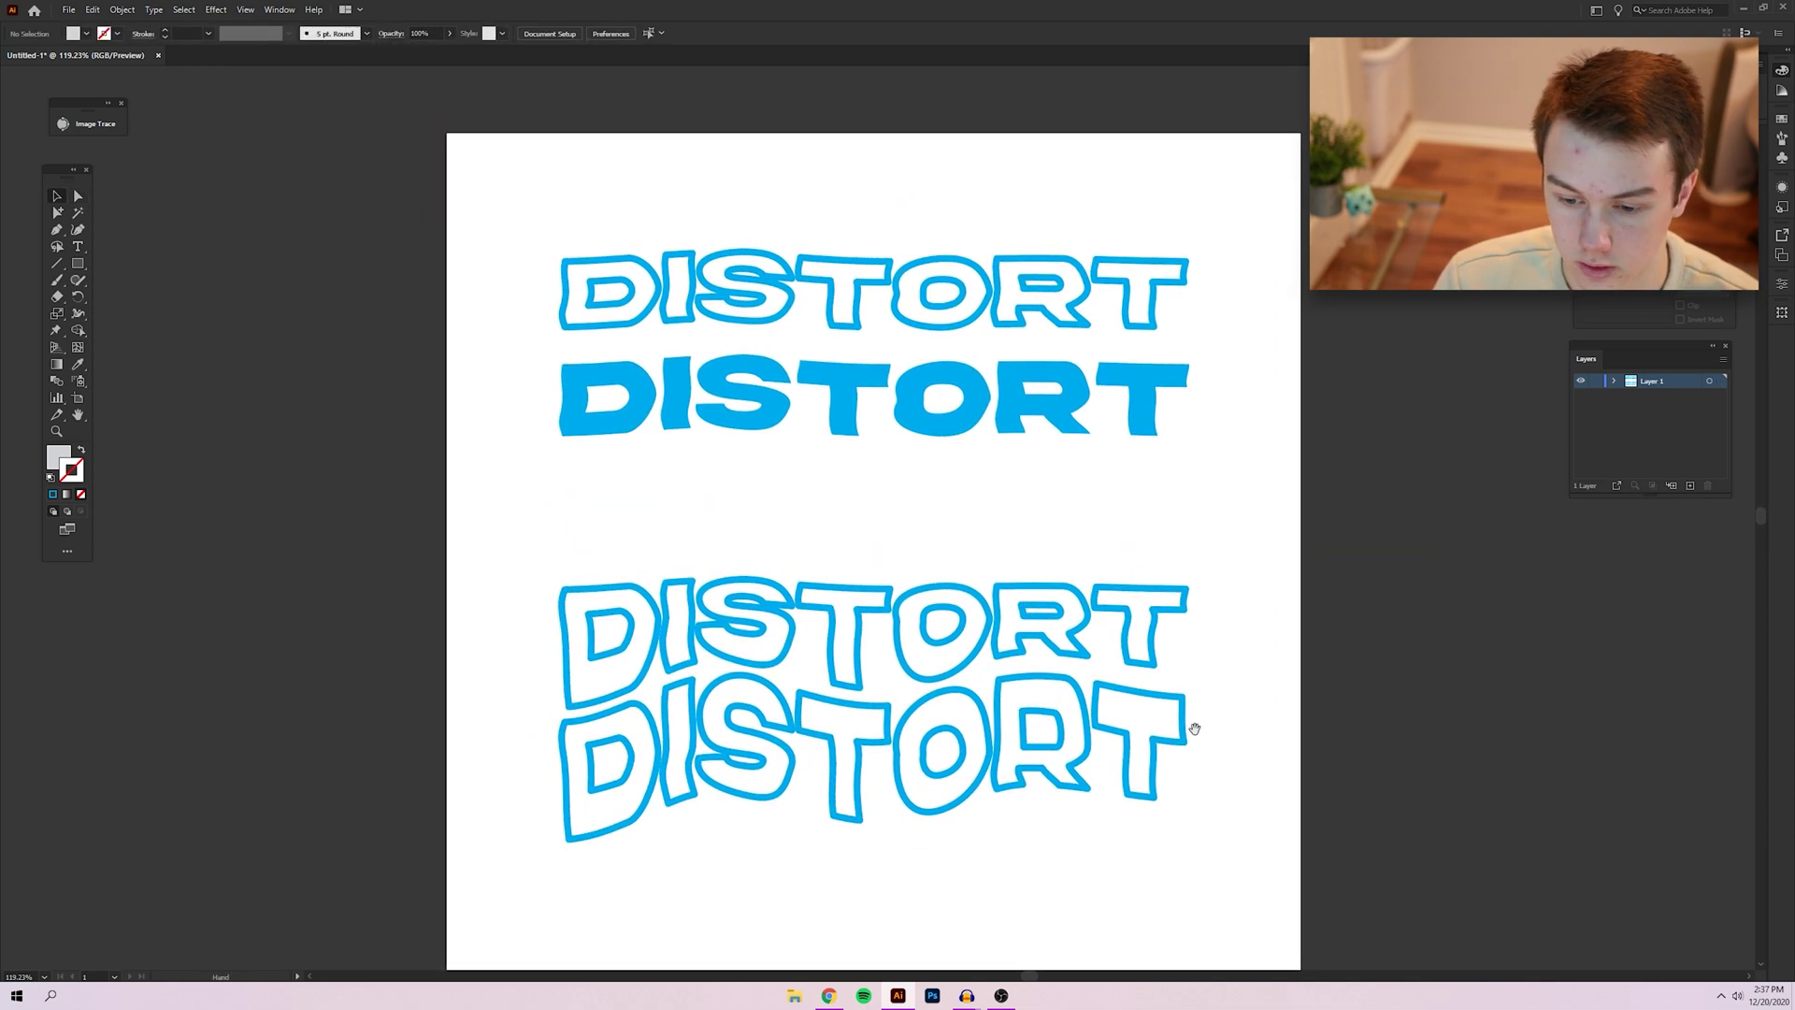
click(1184, 729)
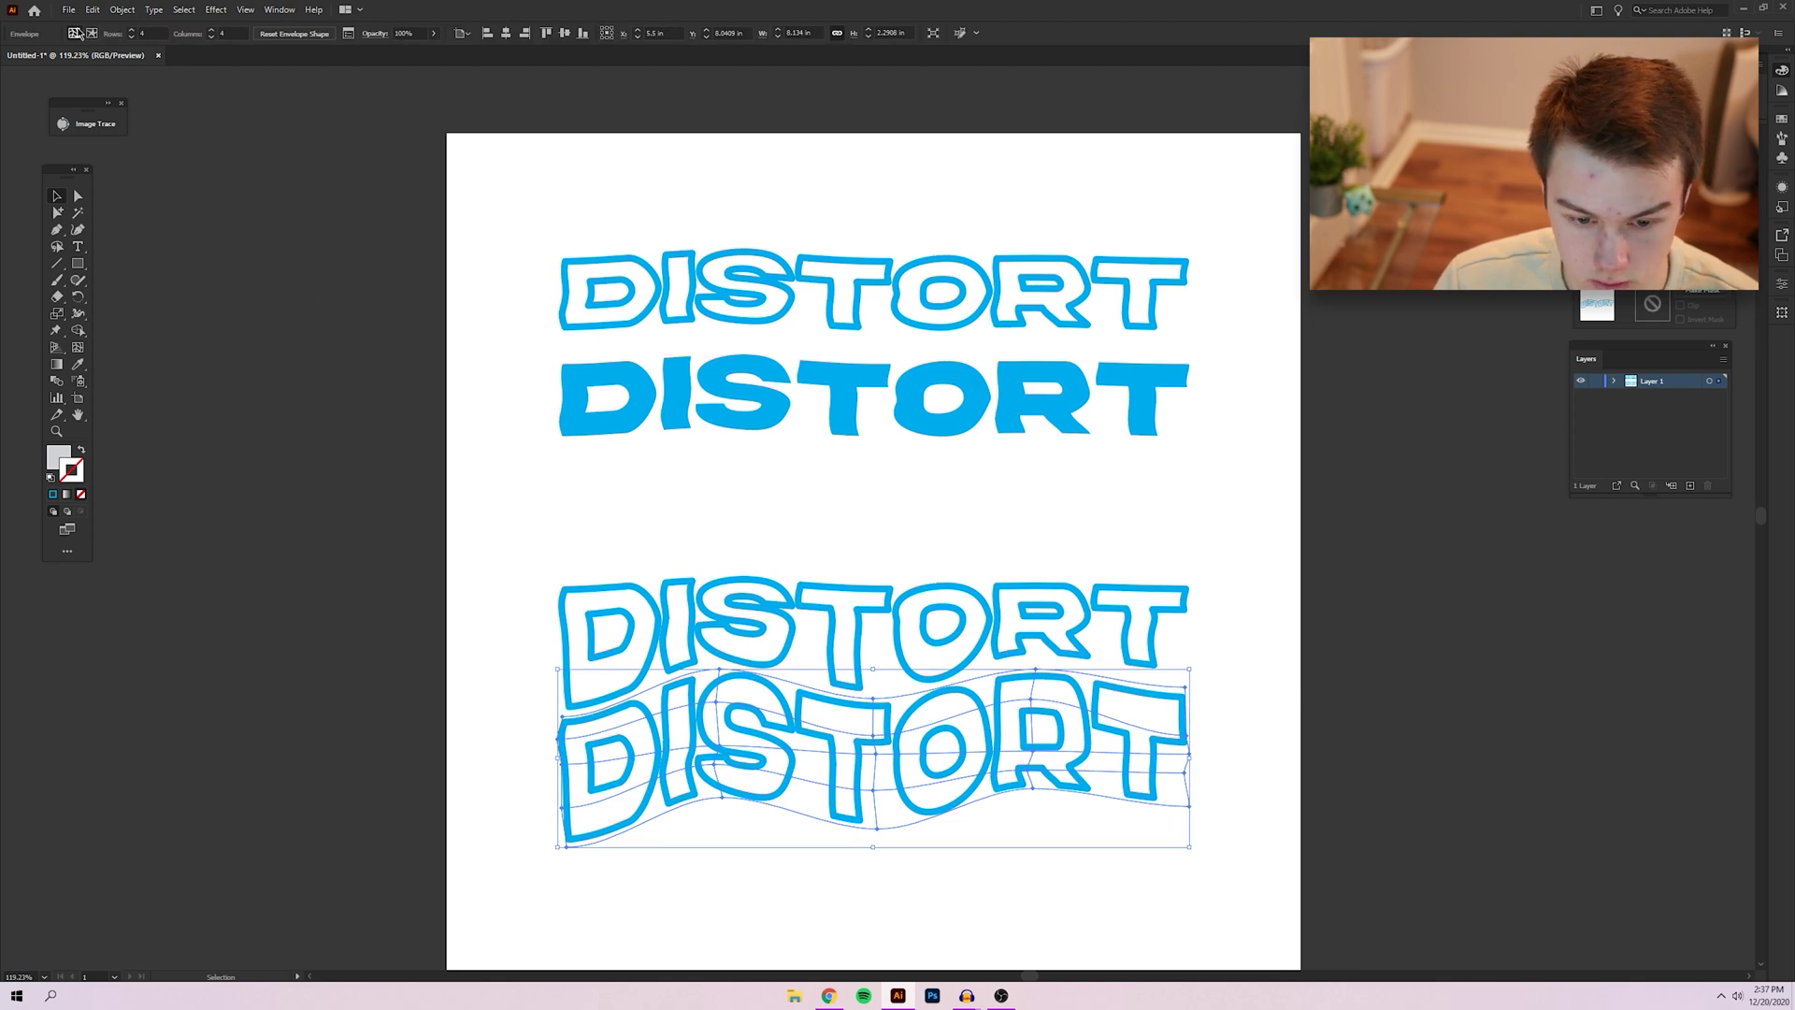
click(91, 32)
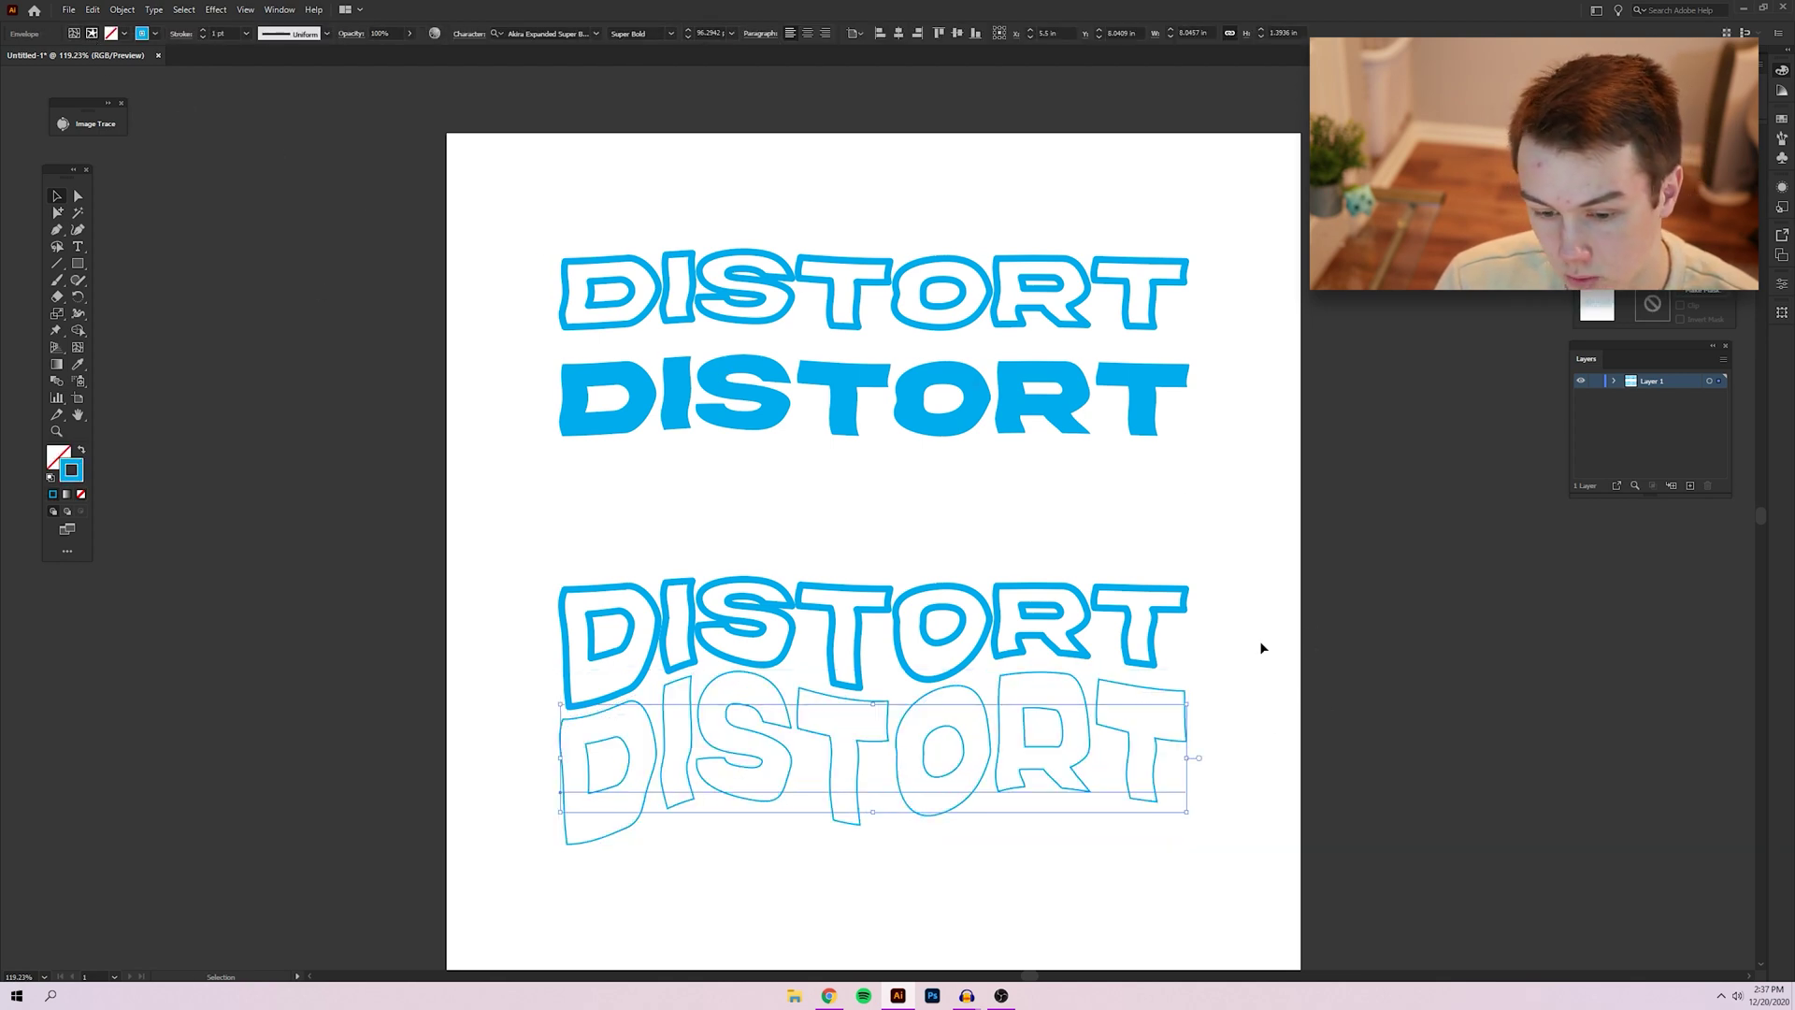
key(i)
click(629, 583)
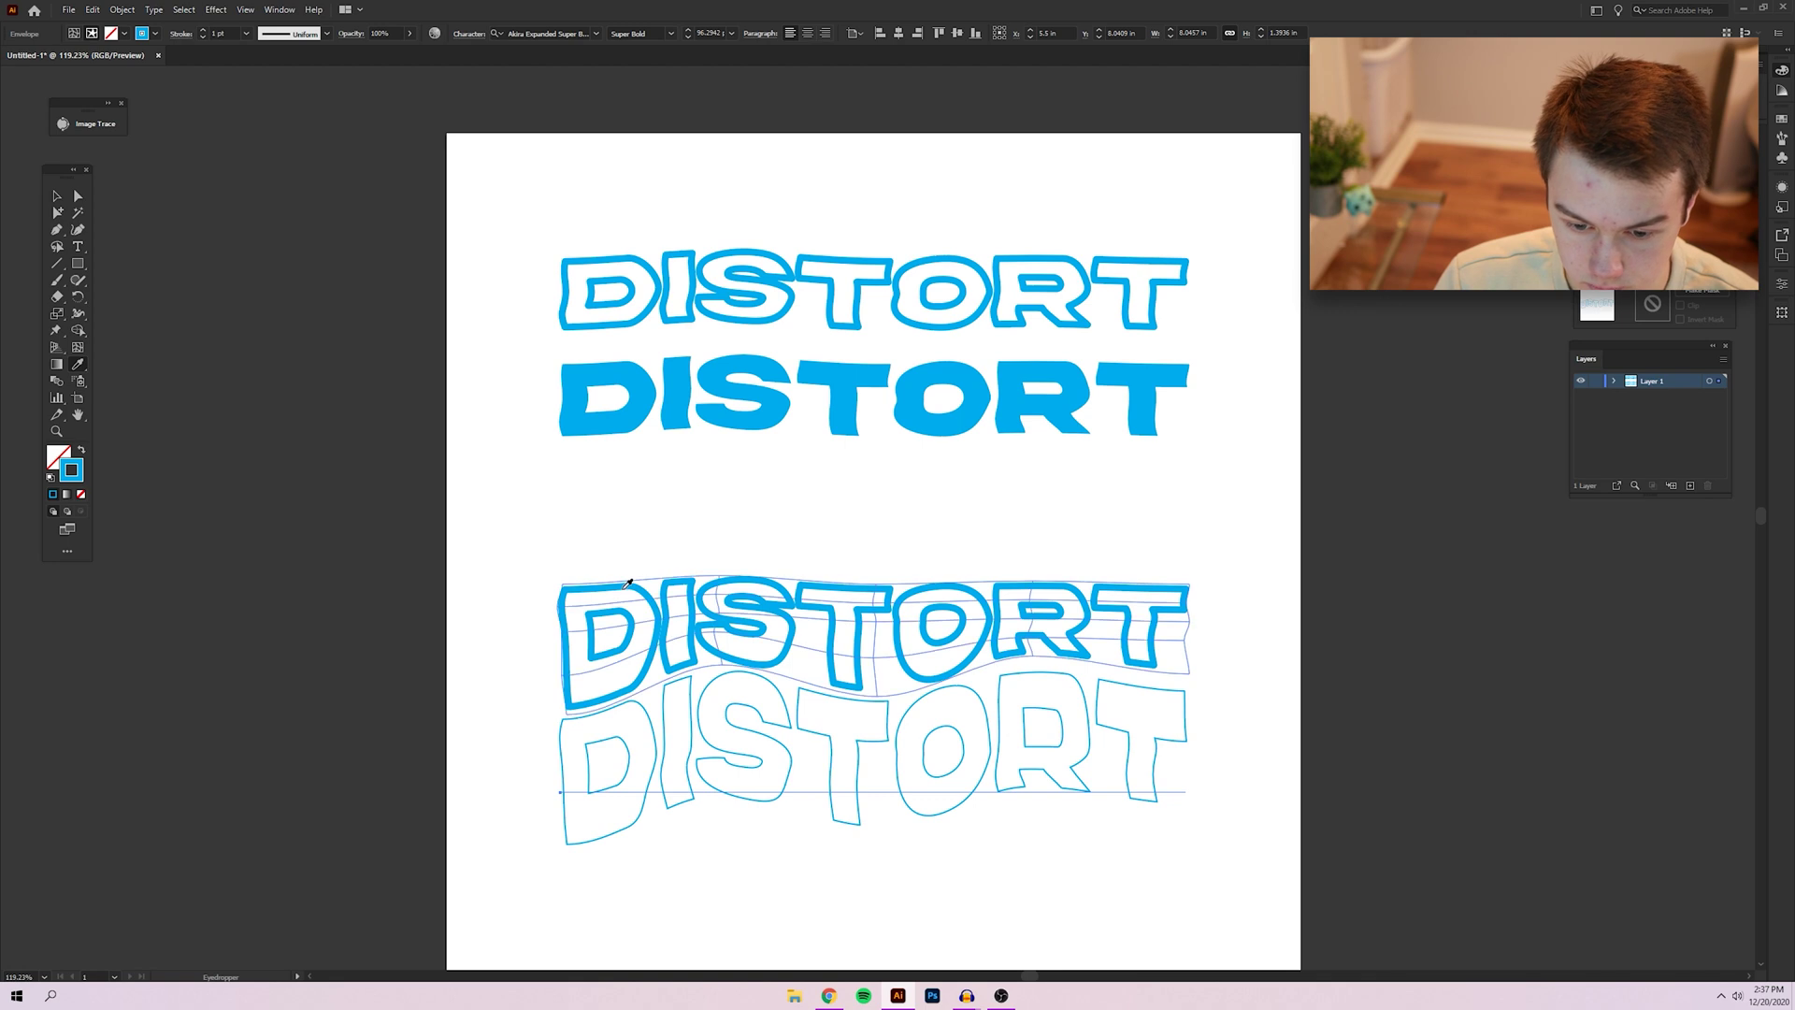
click(670, 290)
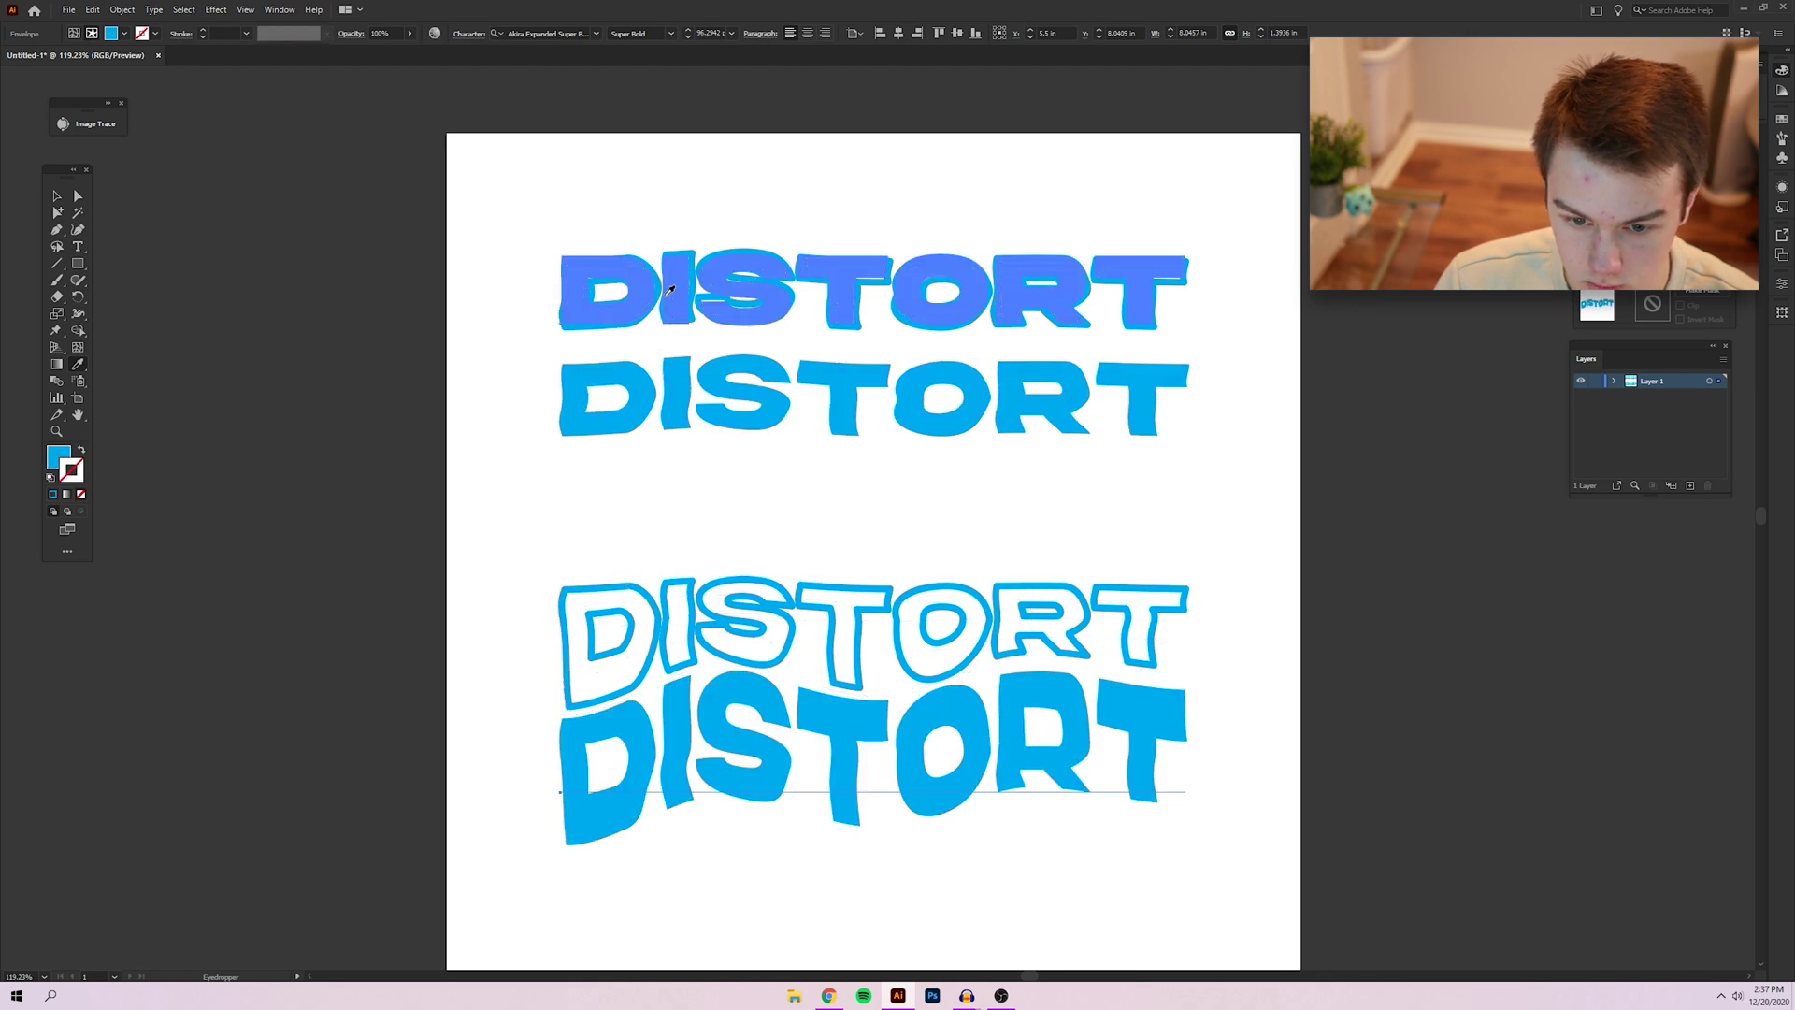
key(ctrl+z)
key(ctrl+z)
key(v)
click(1286, 624)
scroll(1286, 624, down, 2)
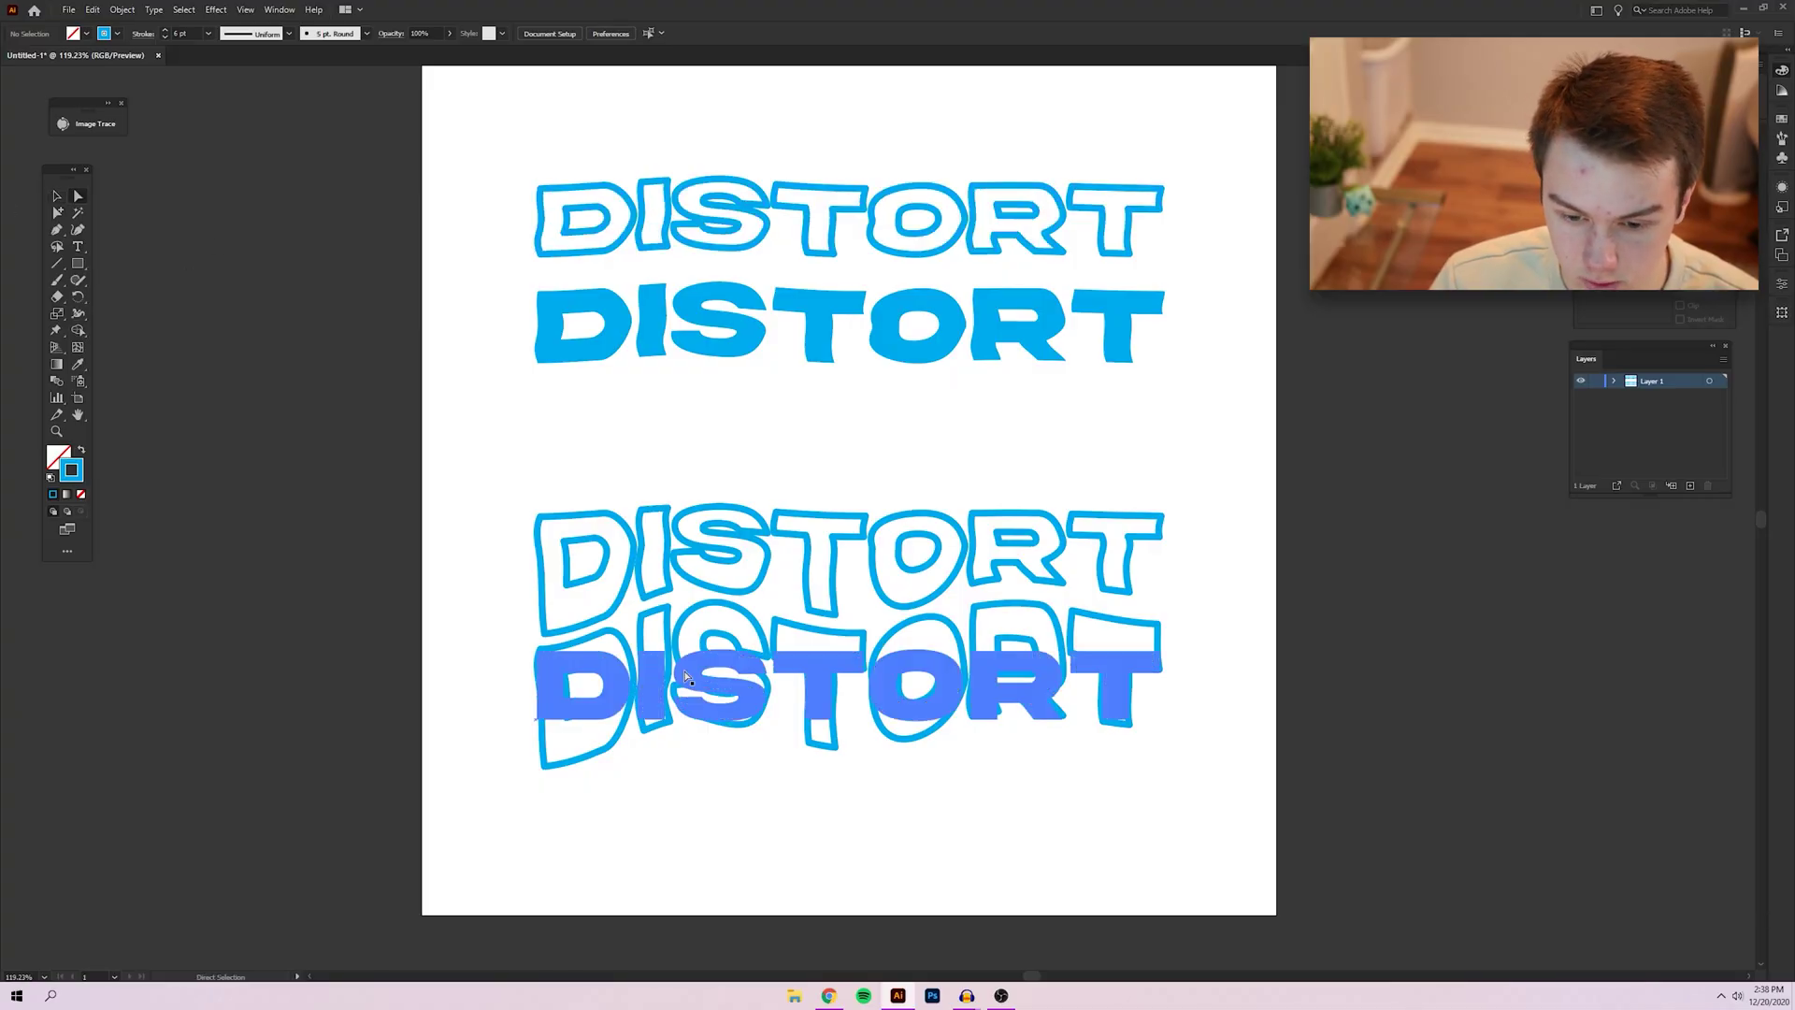
key(ctrl+alt+c)
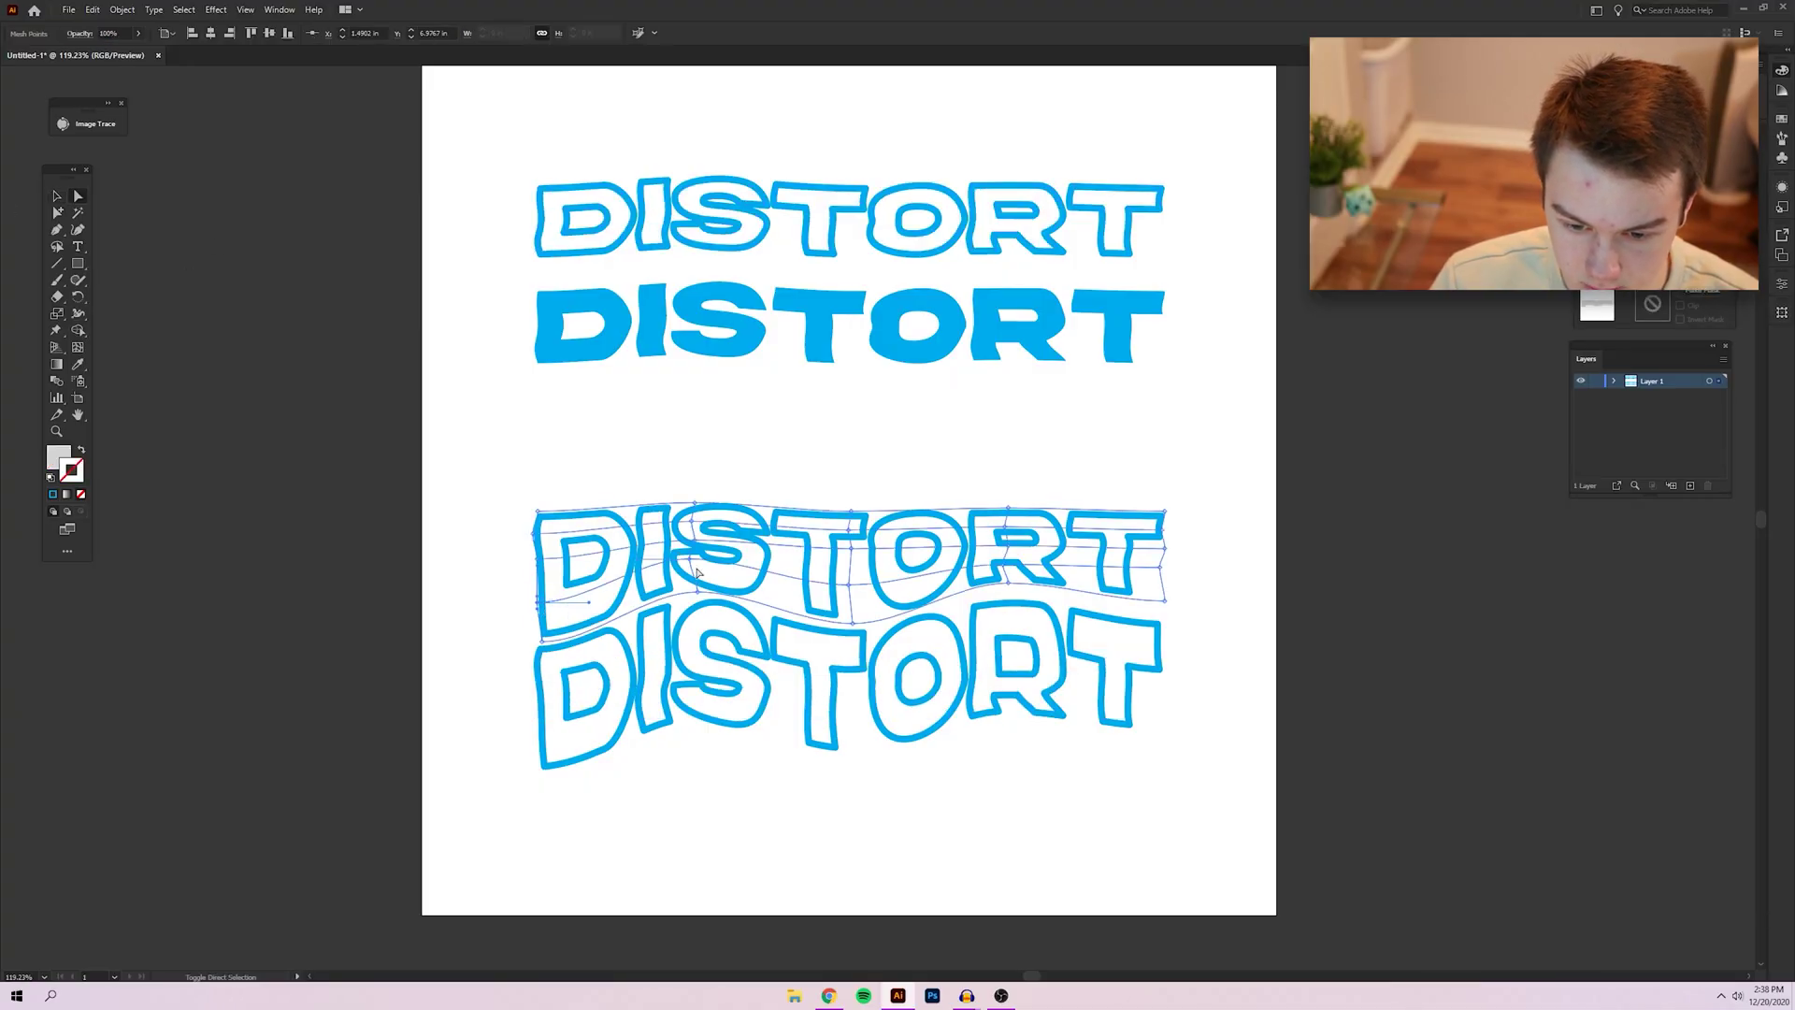
click(848, 585)
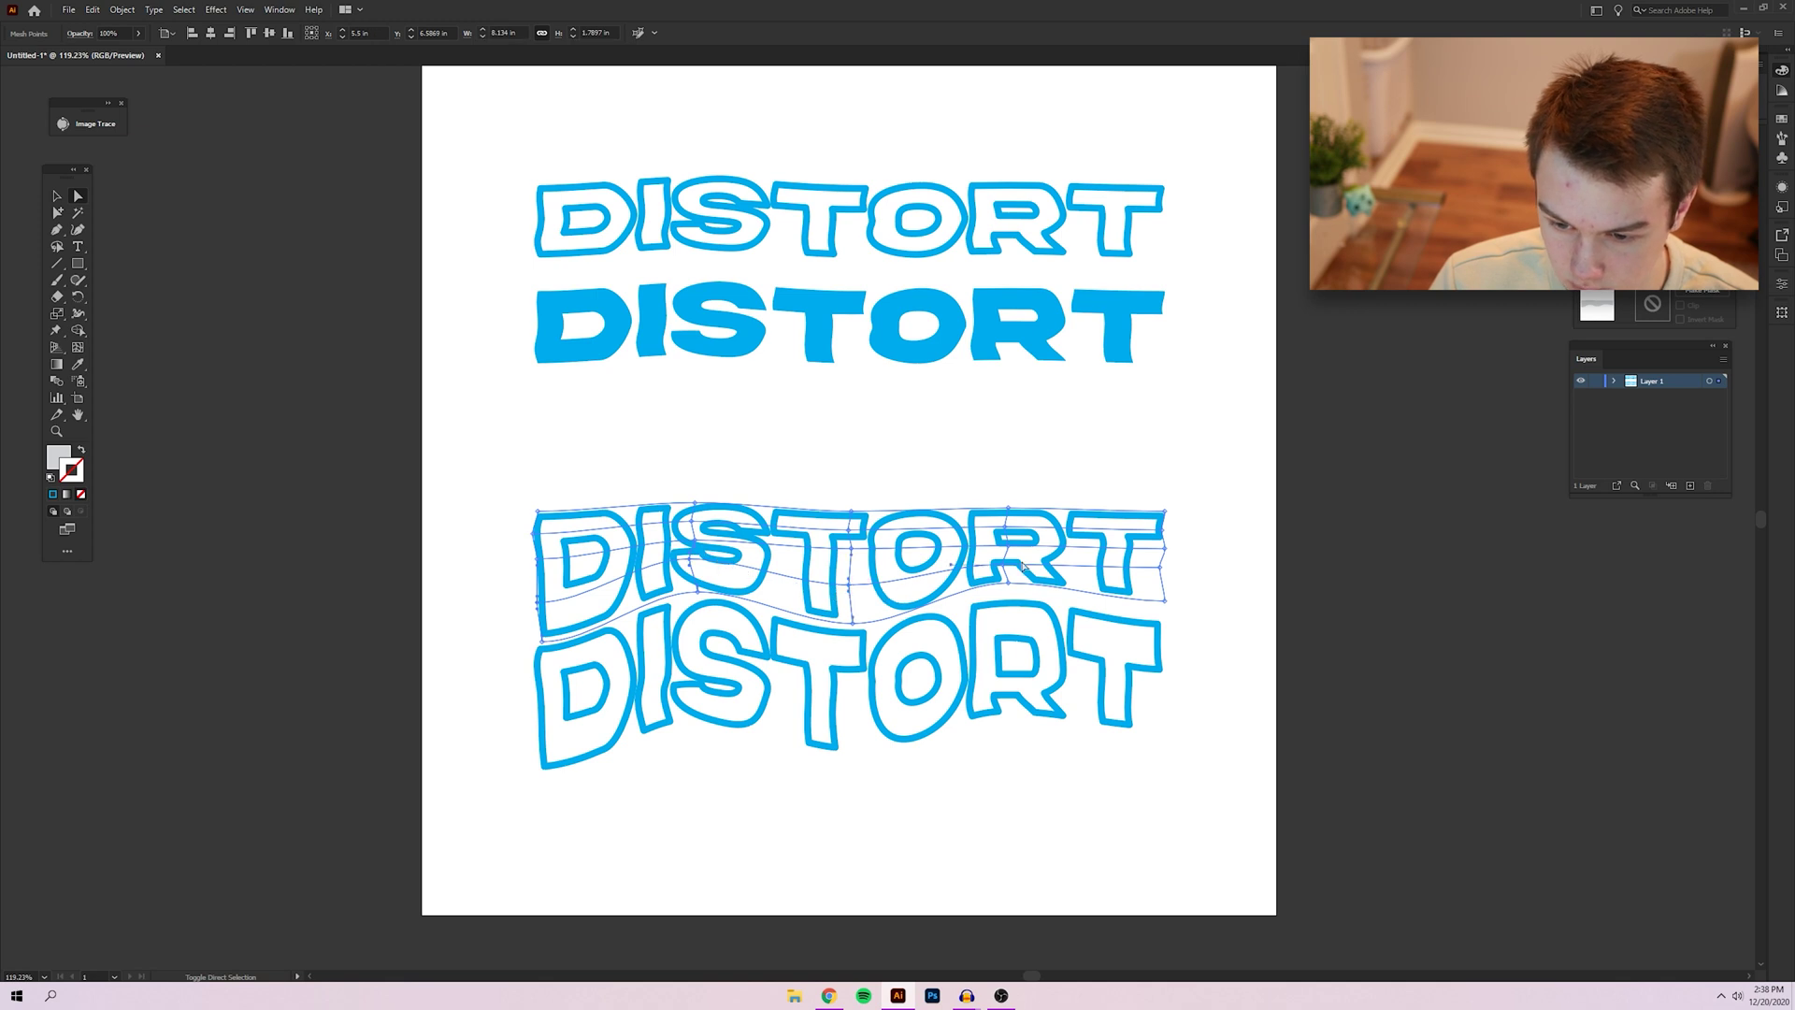
mouse_move(1002, 569)
mouse_down()
mouse_move(969, 570)
mouse_move(1010, 577)
mouse_up()
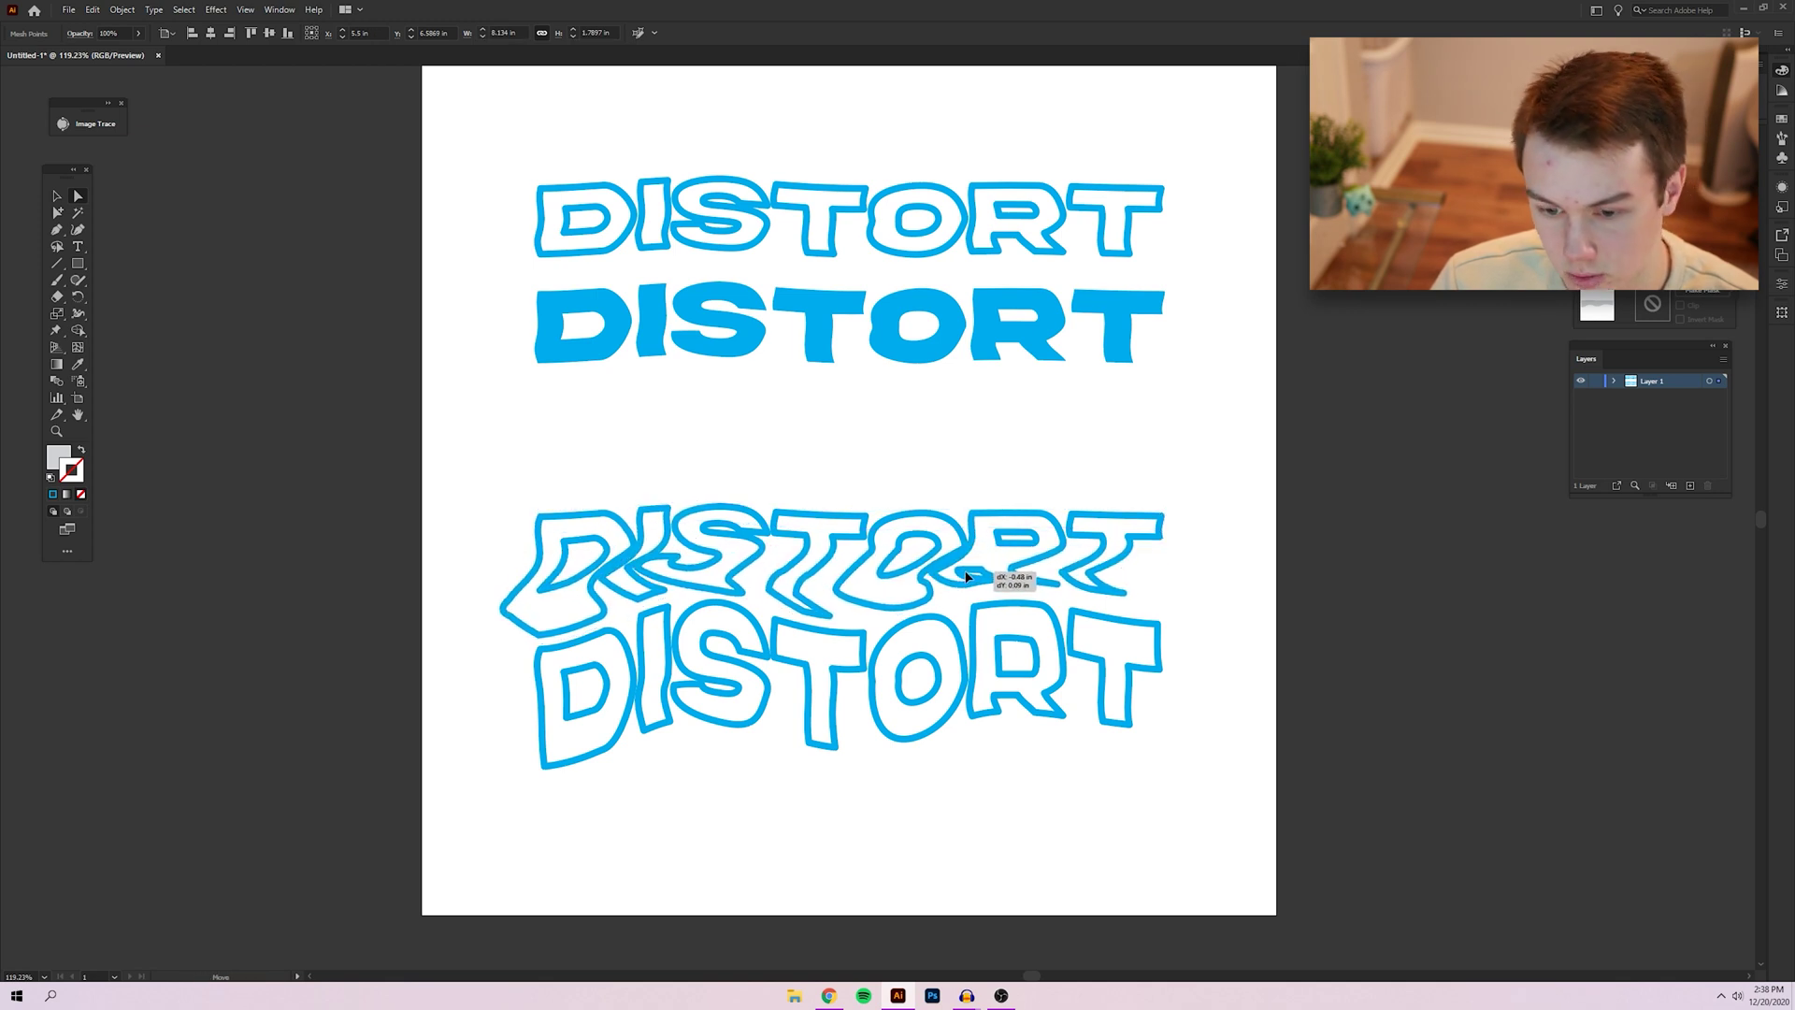
key(v)
key(ctrl+z)
click(1227, 597)
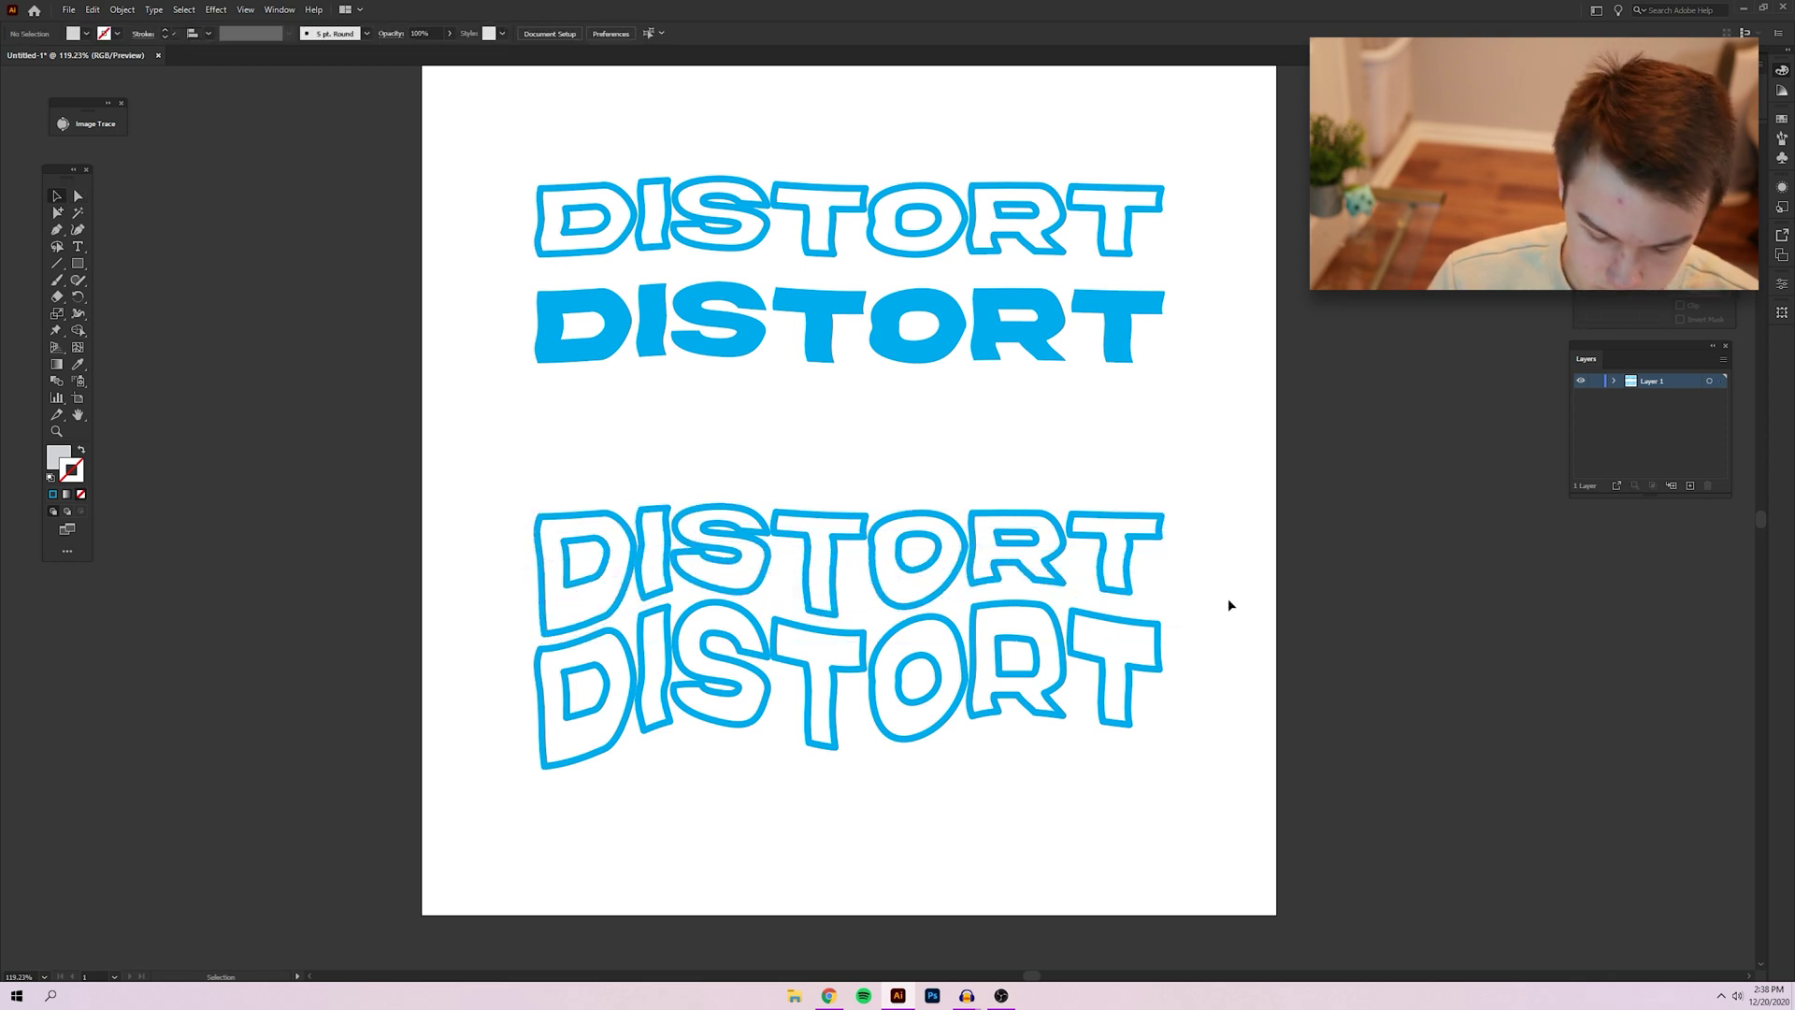
key(ctrl+minus)
key(ctrl+minus)
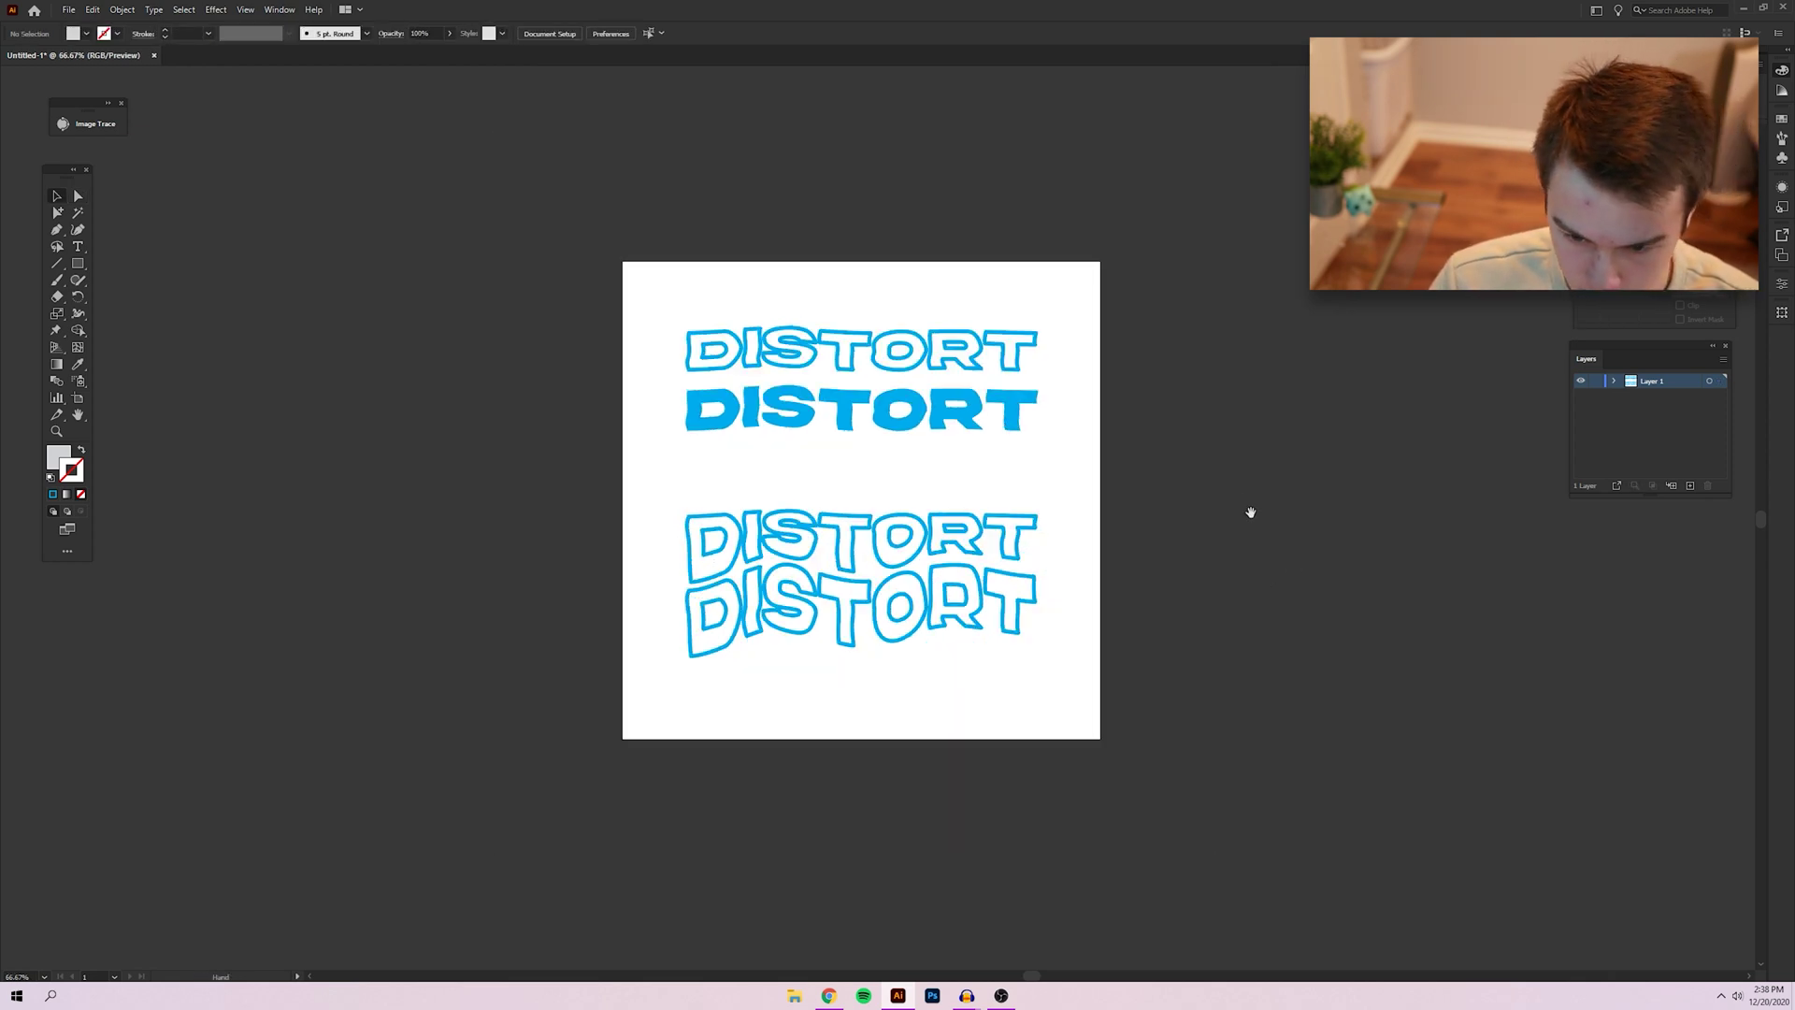